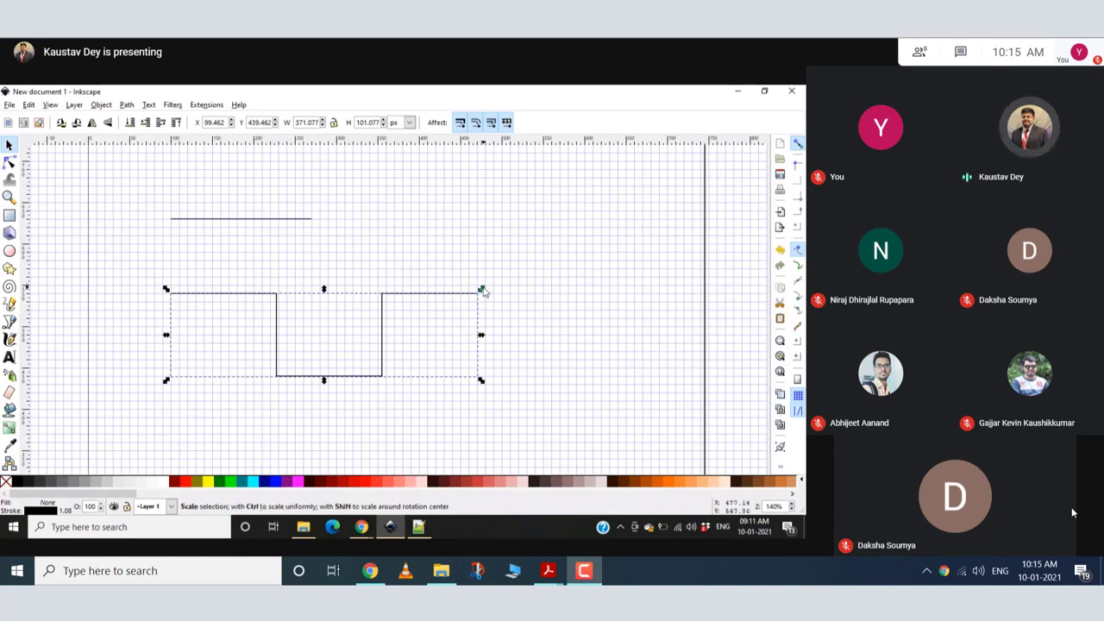
Resize the stepped path from its corners to about 351 px wide and 110 px high, and deselect it
{"action": "left_click_drag", "start_coordinate": [484, 290], "coordinate": [466, 308]}
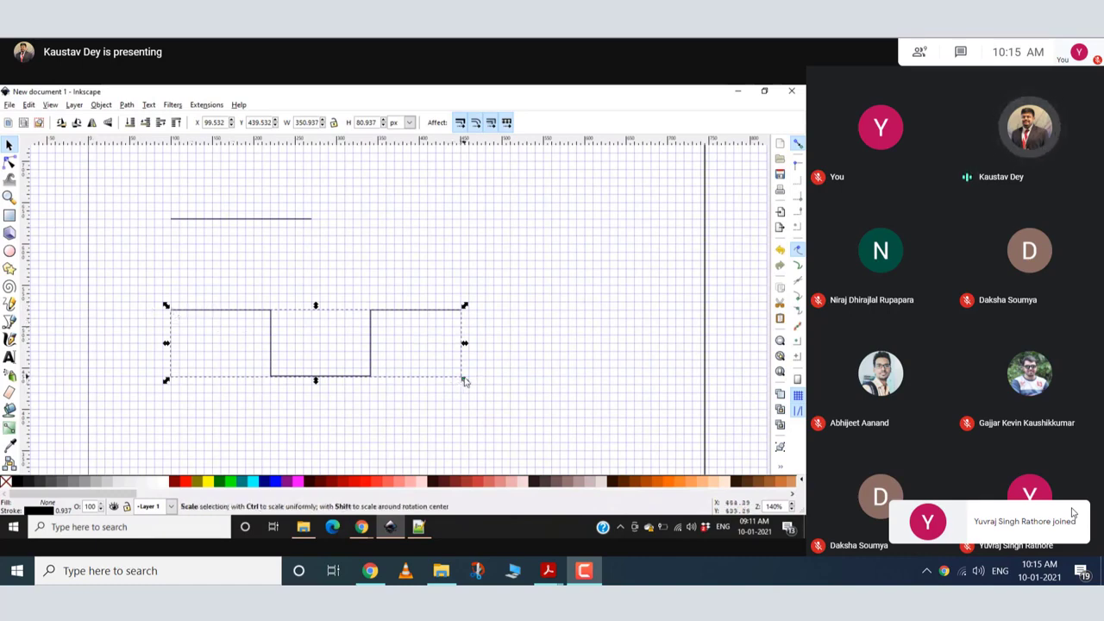
{"action": "left_click_drag", "start_coordinate": [464, 380], "coordinate": [439, 369]}
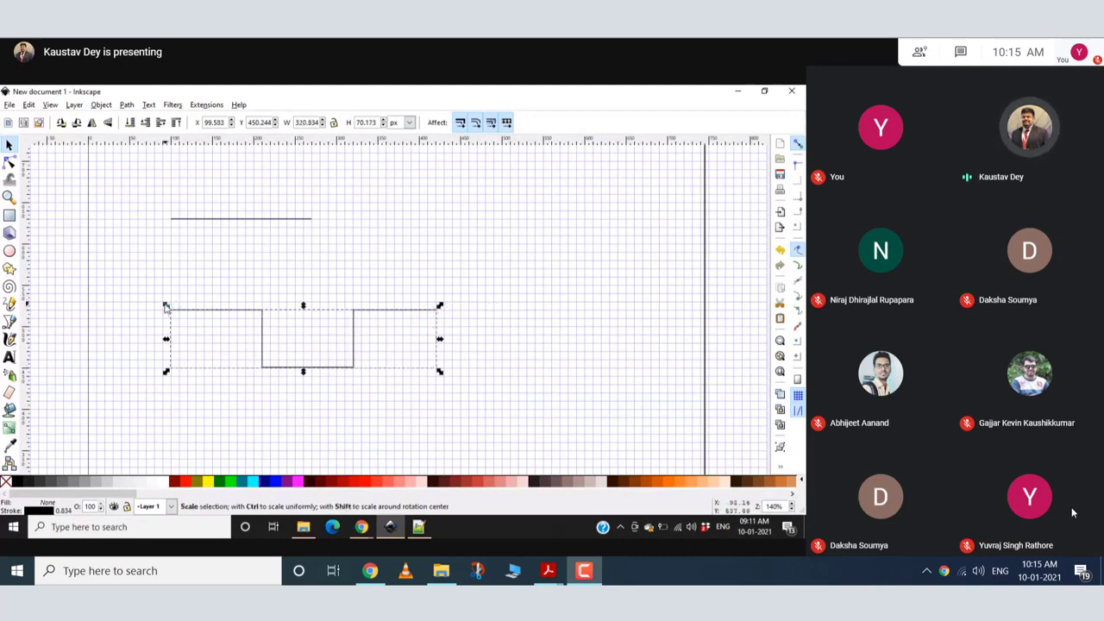
{"action": "left_click_drag", "start_coordinate": [166, 307], "coordinate": [141, 273]}
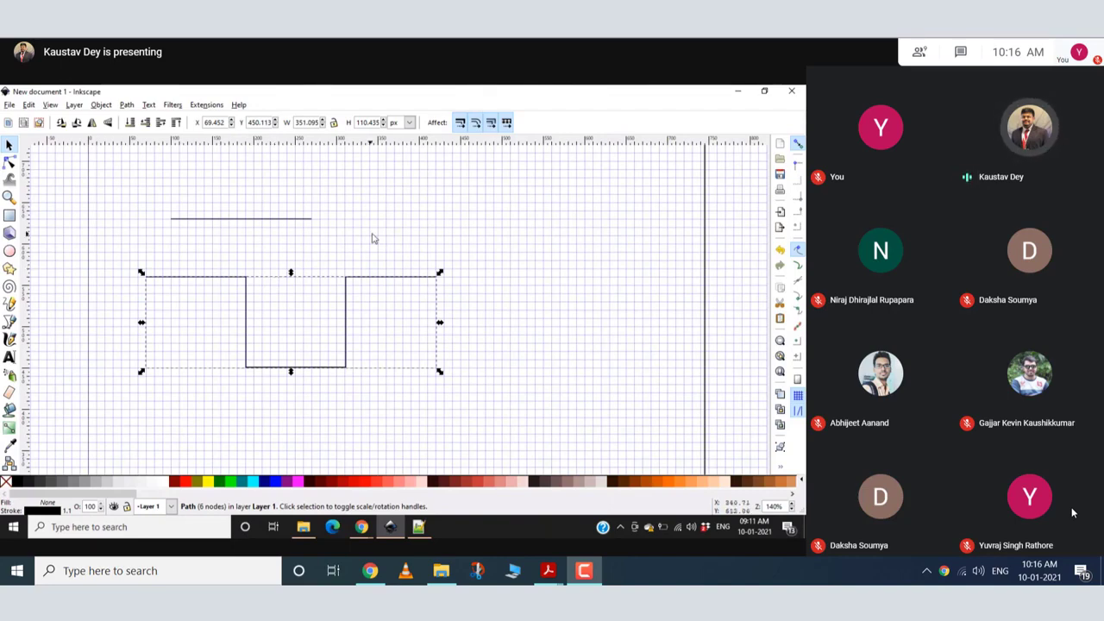
{"action": "left_click", "coordinate": [123, 200]}
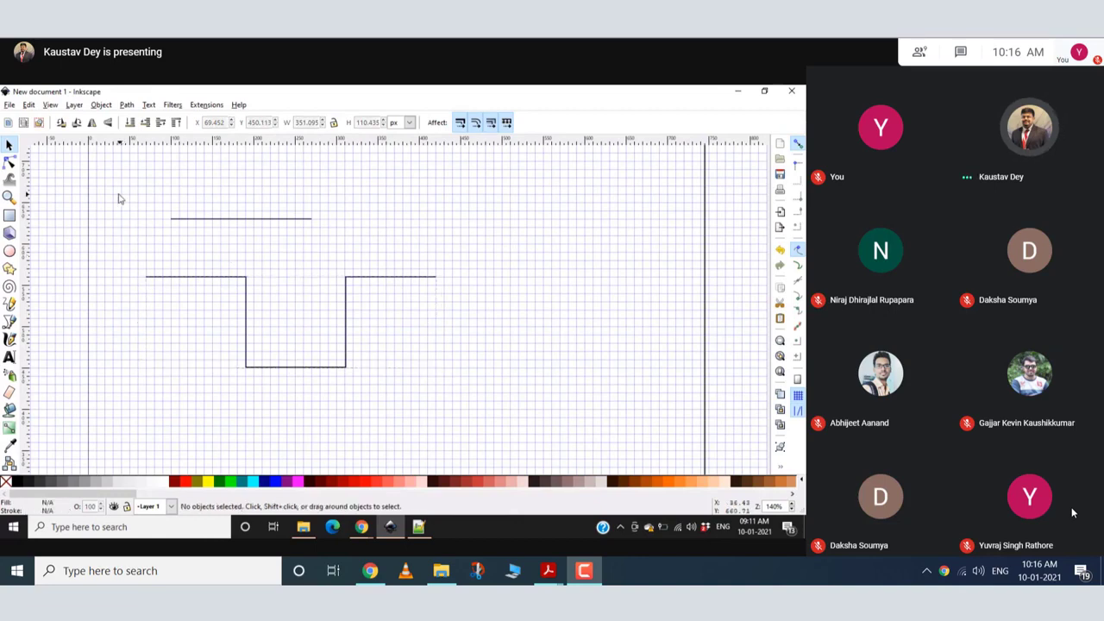
Reselect the stepped path with its rotation handles showing, then skew it slightly sideways and rotate it slightly
{"action": "left_click", "coordinate": [228, 277]}
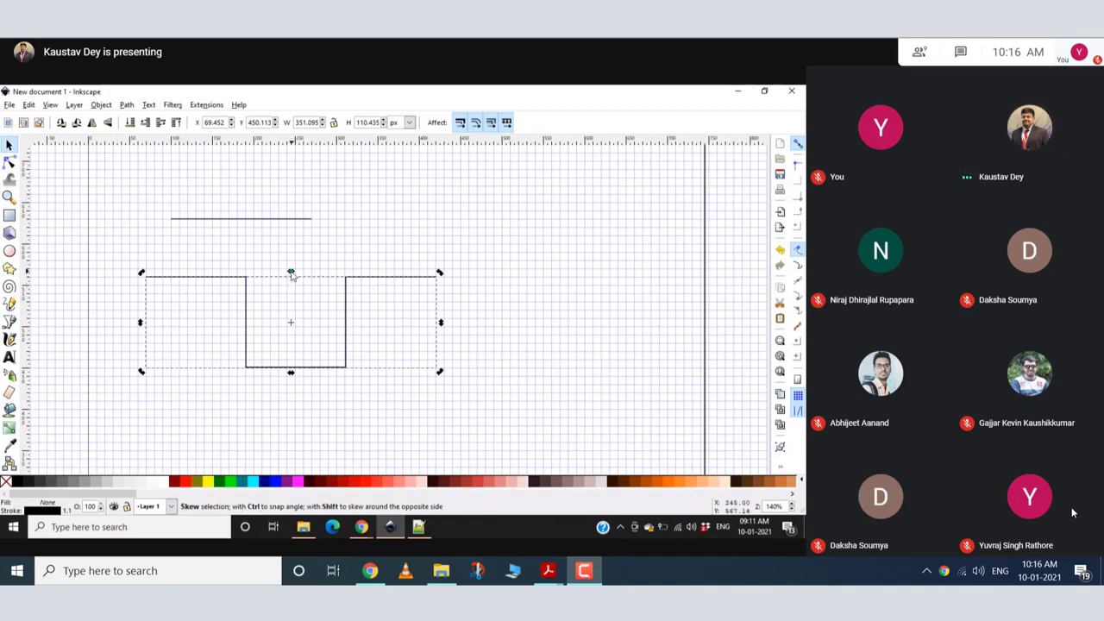
{"action": "mouse_move", "coordinate": [292, 274]}
{"action": "left_mouse_down"}
{"action": "mouse_move", "coordinate": [315, 273]}
{"action": "mouse_move", "coordinate": [291, 273]}
{"action": "left_mouse_up"}
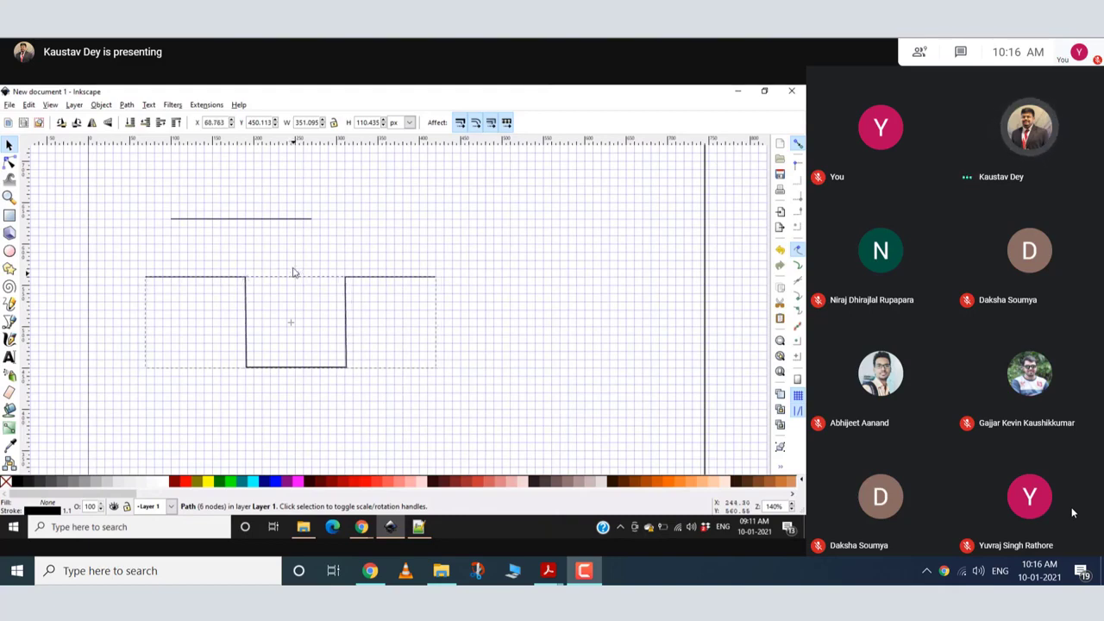
{"action": "left_click", "coordinate": [294, 273]}
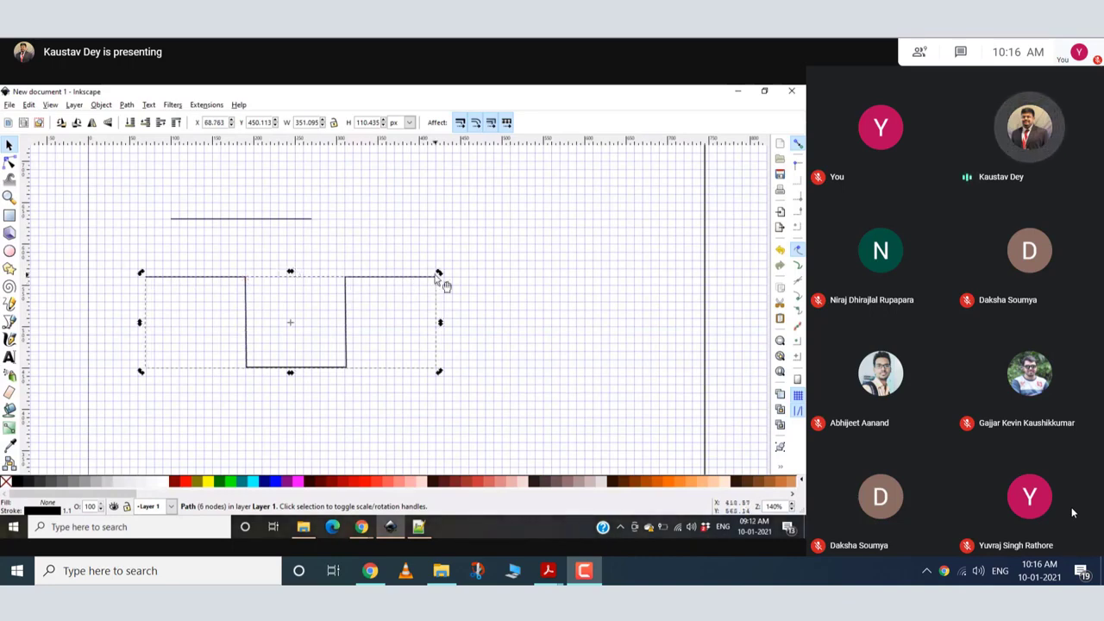
{"action": "left_click_drag", "start_coordinate": [440, 274], "coordinate": [466, 264]}
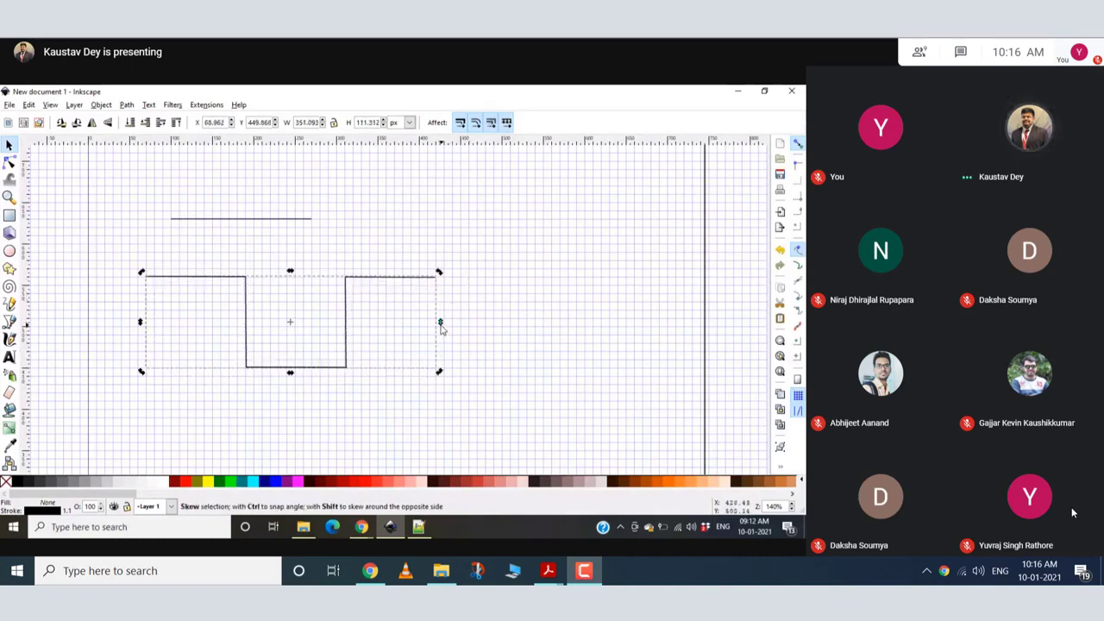
Try a vertical skew on the stepped path, undo it, and try rotating the path from its lower corner
{"action": "mouse_move", "coordinate": [441, 322]}
{"action": "left_mouse_down"}
{"action": "mouse_move", "coordinate": [392, 395]}
{"action": "mouse_move", "coordinate": [457, 311]}
{"action": "left_mouse_up"}
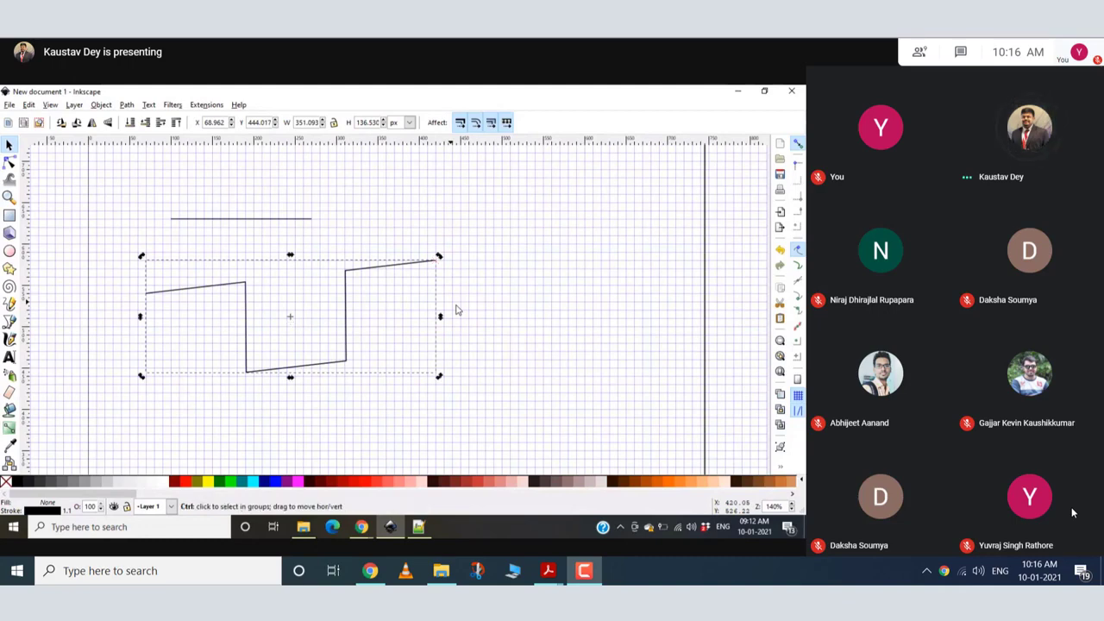
{"action": "key", "text": "ctrl+z"}
{"action": "left_click", "coordinate": [445, 318]}
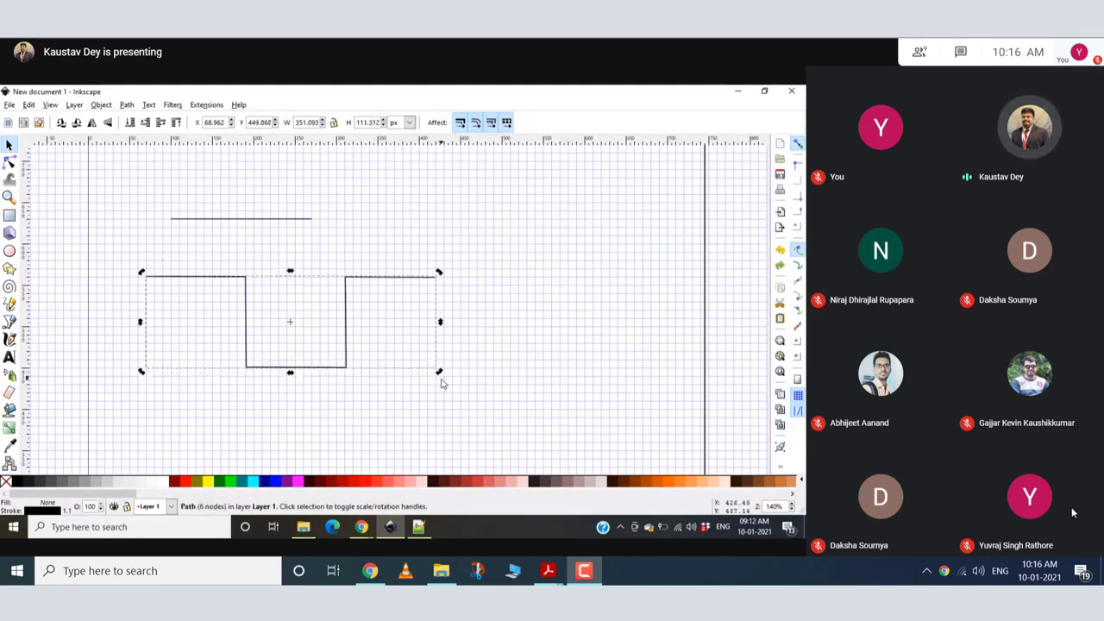
{"action": "mouse_move", "coordinate": [442, 376]}
{"action": "left_mouse_down"}
{"action": "mouse_move", "coordinate": [388, 436]}
{"action": "mouse_move", "coordinate": [460, 379]}
{"action": "left_mouse_up"}
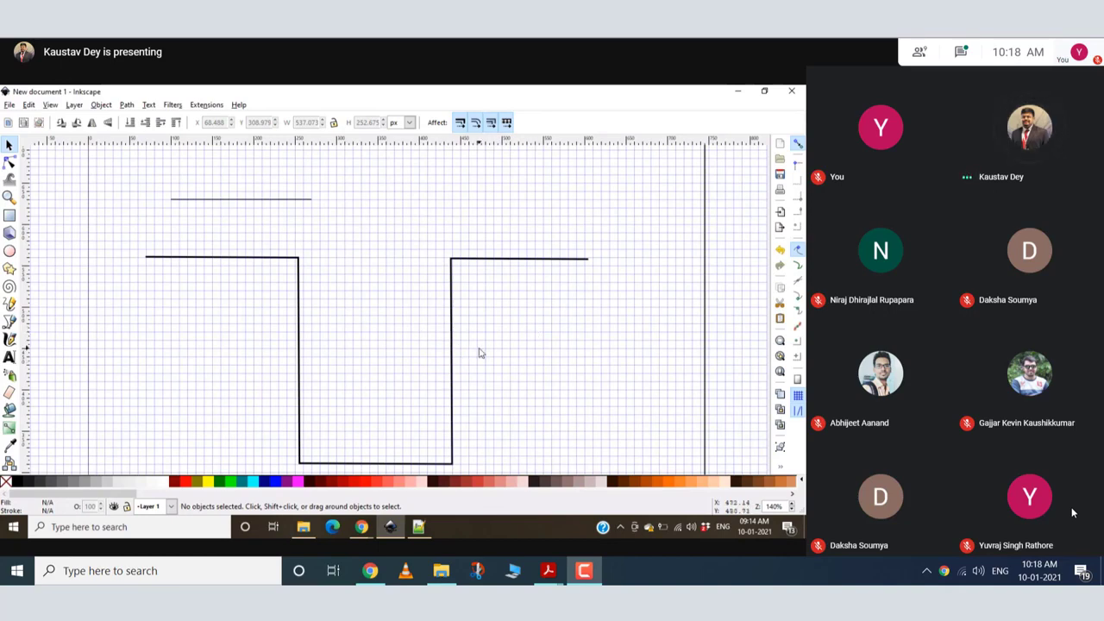
{"action": "key", "text": "ctrl"}
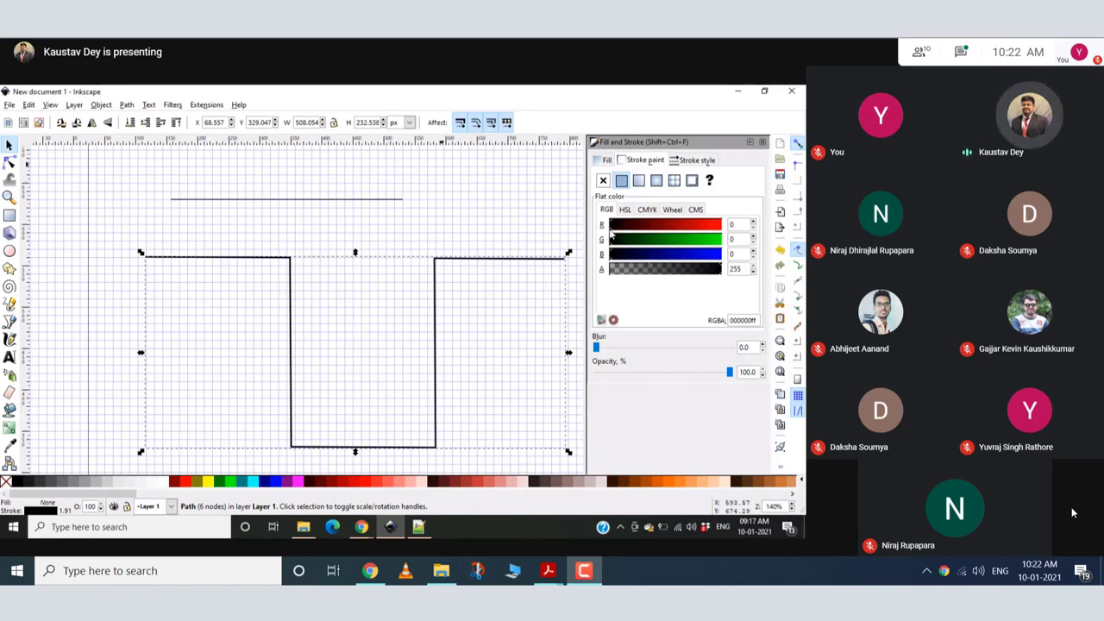
Mix a yellow stroke colour for the stepped path with red 252, green 243 and blue 0
{"action": "left_click_drag", "start_coordinate": [611, 233], "coordinate": [723, 235]}
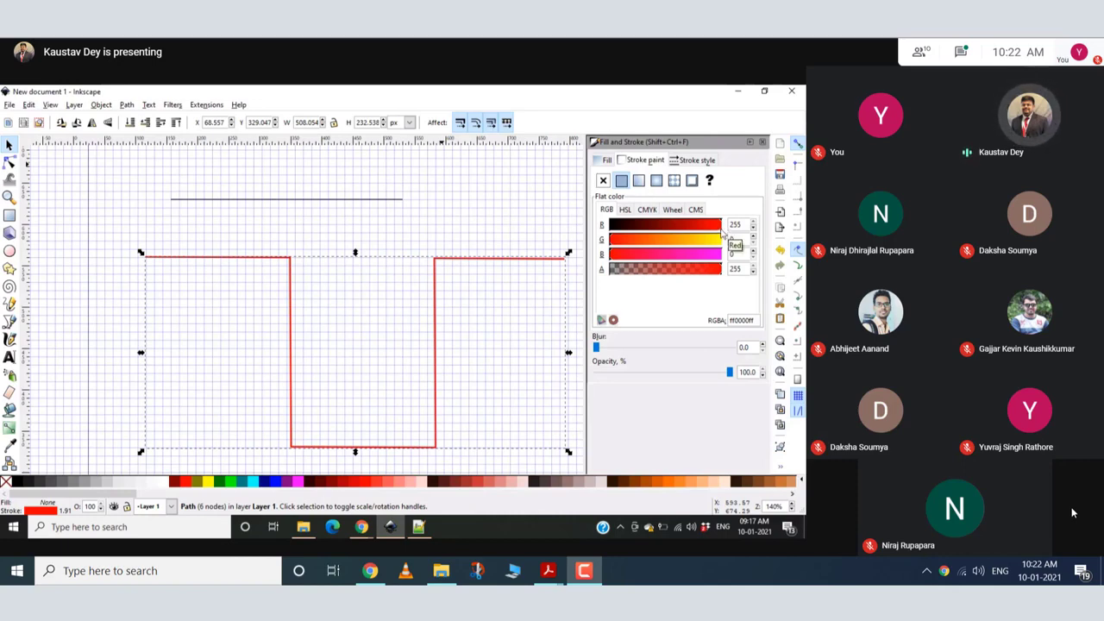
{"action": "mouse_move", "coordinate": [723, 233]}
{"action": "left_mouse_down"}
{"action": "mouse_move", "coordinate": [651, 236]}
{"action": "mouse_move", "coordinate": [723, 228]}
{"action": "left_mouse_up"}
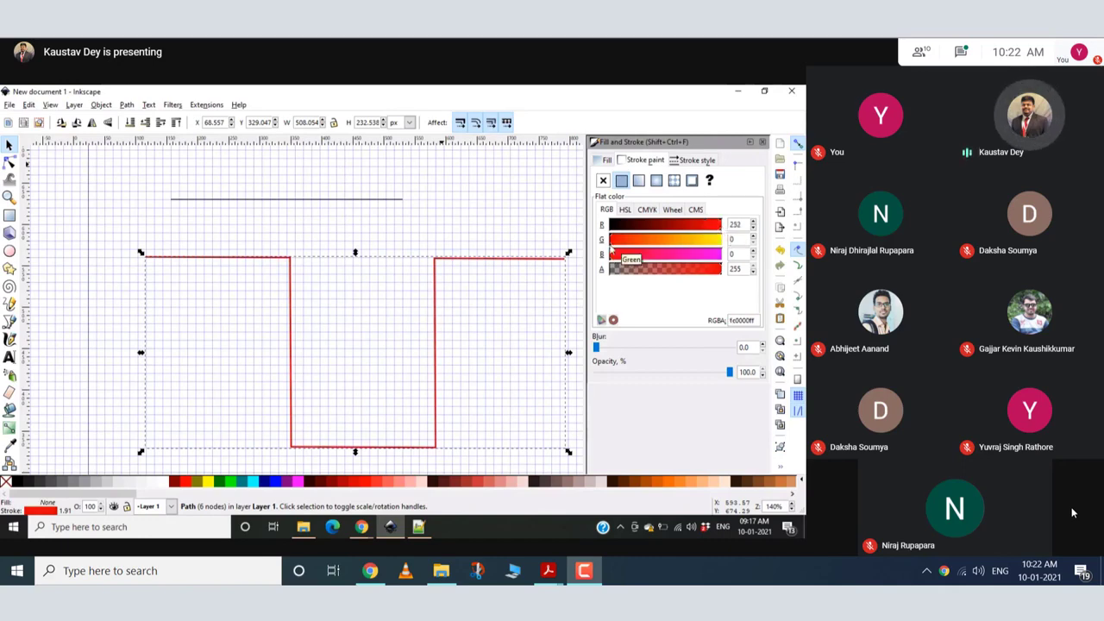
{"action": "mouse_move", "coordinate": [611, 246]}
{"action": "left_mouse_down"}
{"action": "mouse_move", "coordinate": [729, 253]}
{"action": "mouse_move", "coordinate": [670, 246]}
{"action": "mouse_move", "coordinate": [716, 246]}
{"action": "left_mouse_up"}
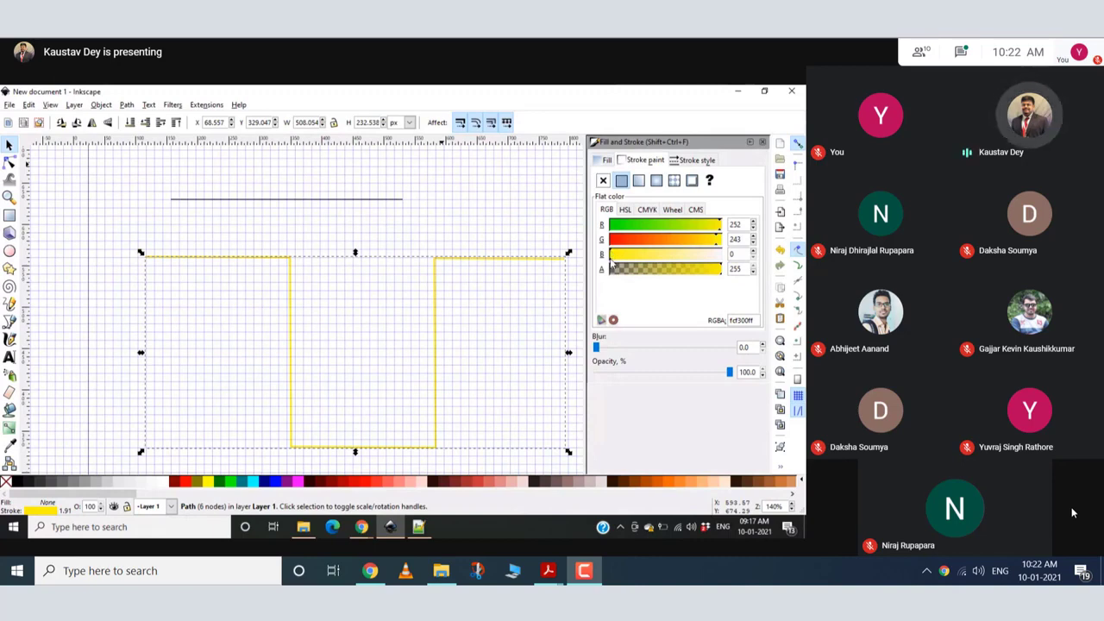
{"action": "mouse_move", "coordinate": [615, 266]}
{"action": "left_mouse_down"}
{"action": "mouse_move", "coordinate": [697, 269]}
{"action": "mouse_move", "coordinate": [598, 263]}
{"action": "left_mouse_up"}
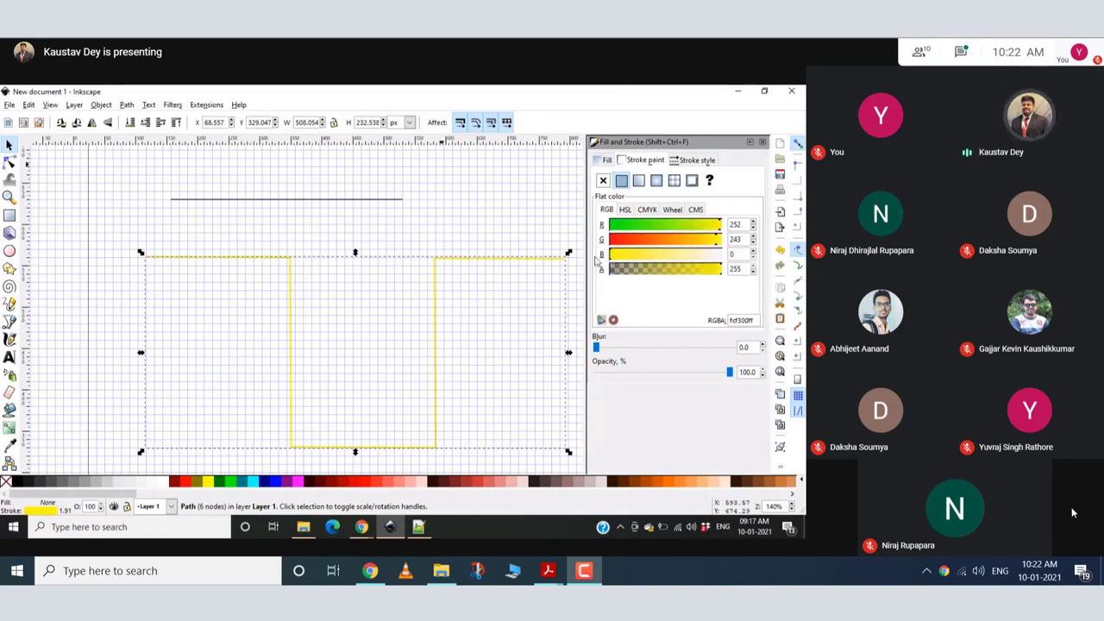
{"action": "left_click", "coordinate": [713, 249]}
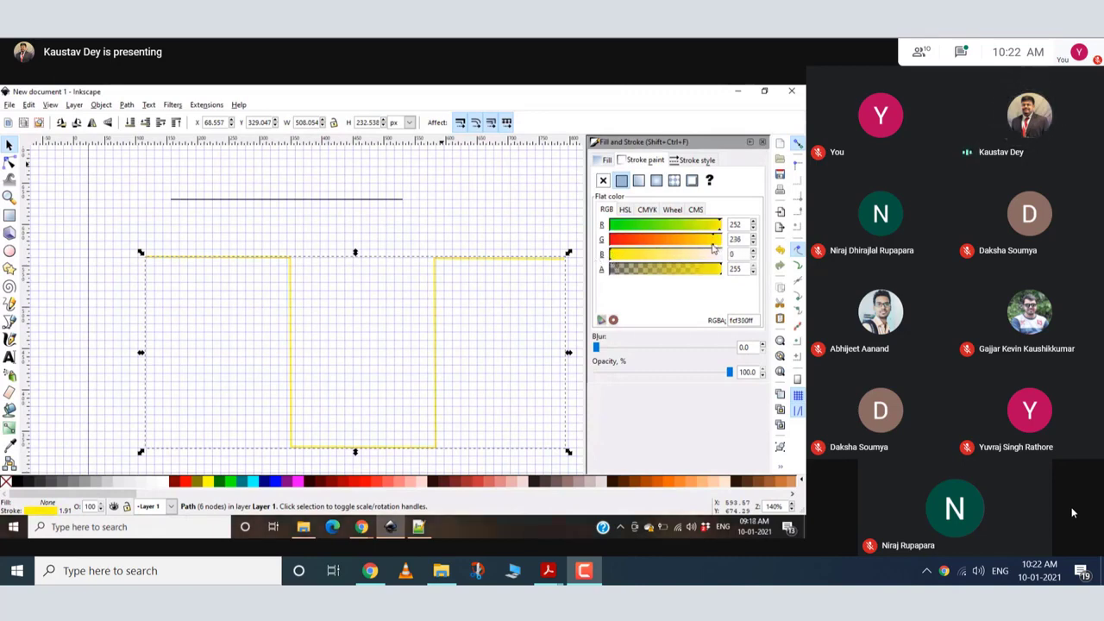
{"action": "mouse_move", "coordinate": [714, 248]}
{"action": "left_mouse_down"}
{"action": "mouse_move", "coordinate": [726, 249]}
{"action": "mouse_move", "coordinate": [716, 245]}
{"action": "left_mouse_up"}
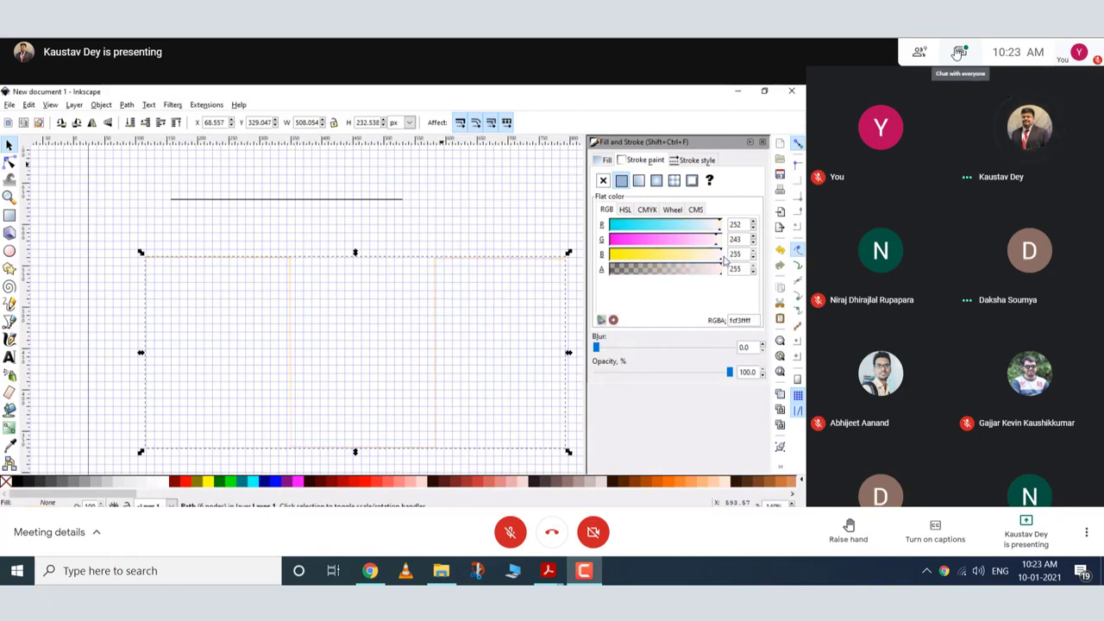
Open the meeting chat, and check the status of the running capture in the screen recorder
{"action": "left_click", "coordinate": [956, 54]}
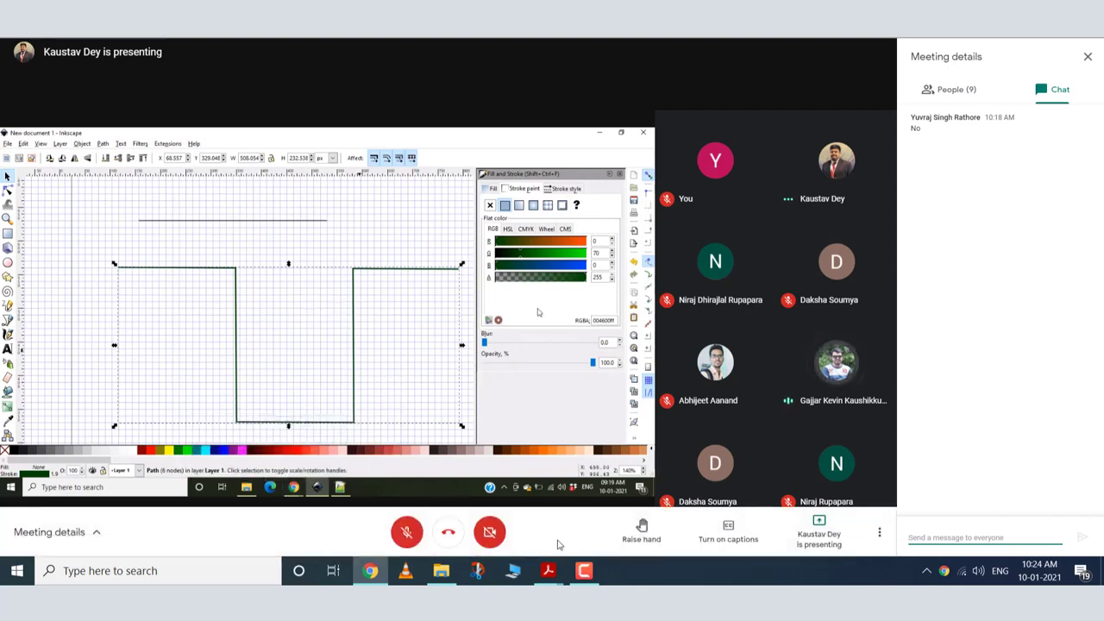
{"action": "left_click", "coordinate": [584, 570]}
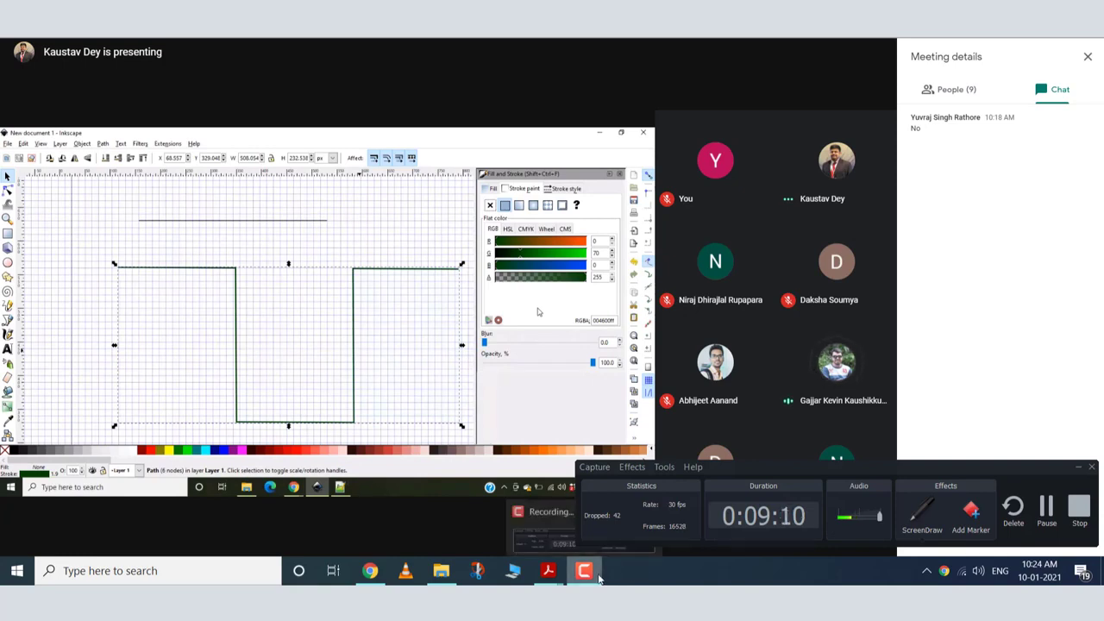
{"action": "left_click", "coordinate": [595, 576]}
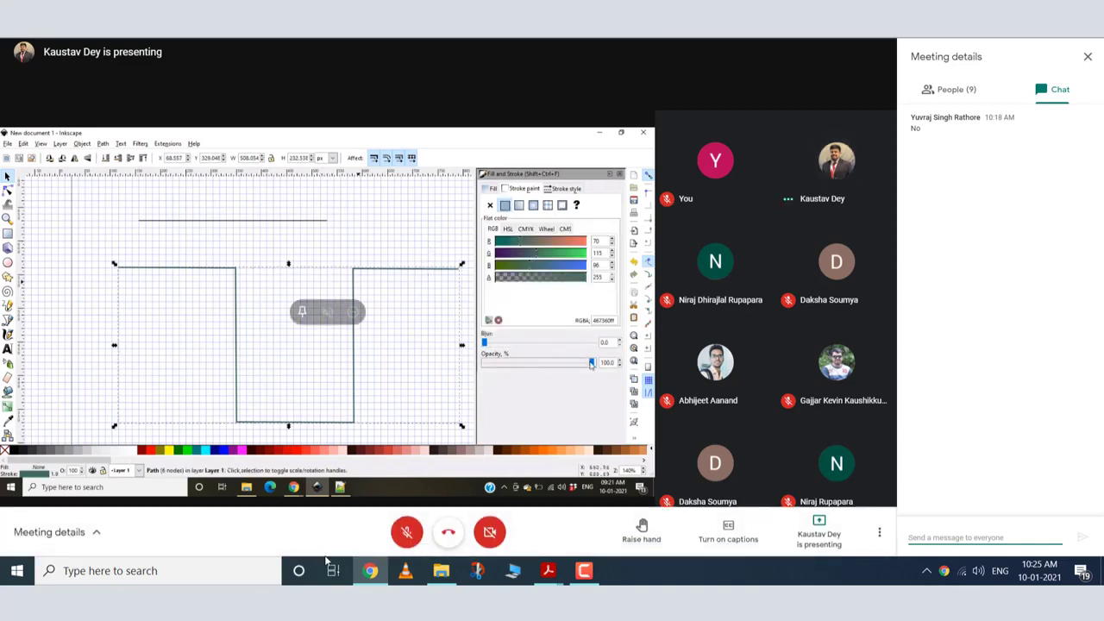
Unmute the meeting microphone briefly and mute it again
{"action": "key", "text": "ctrl+d"}
{"action": "key", "text": "ctrl+d"}
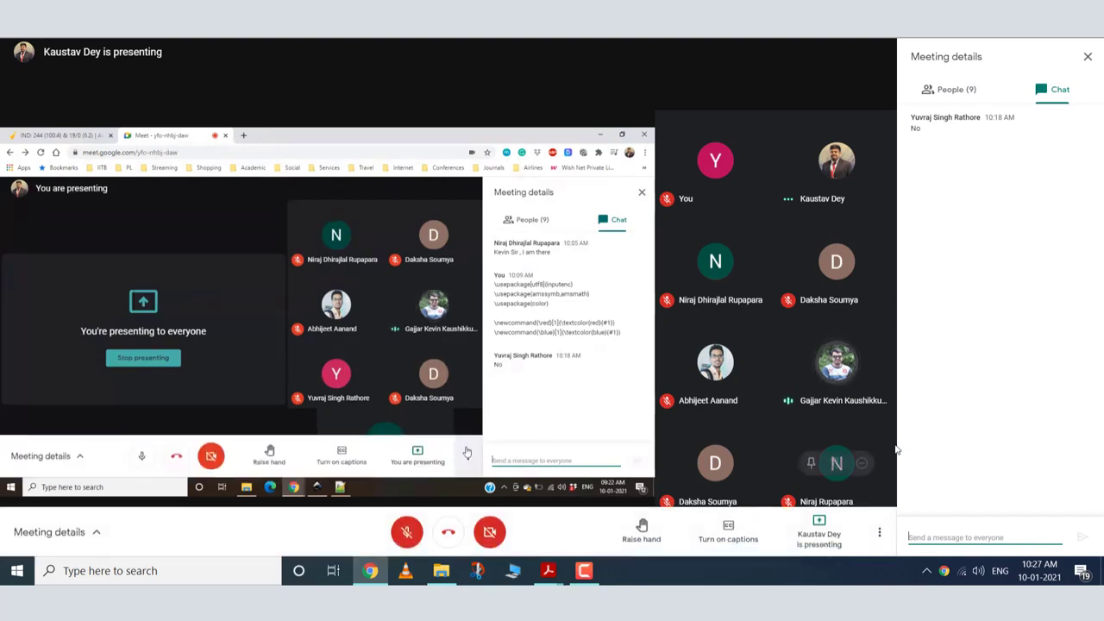
Send the chat messages "iam recording" and "will share" to everyone in the meeting
{"action": "type", "text": "iam reco"}
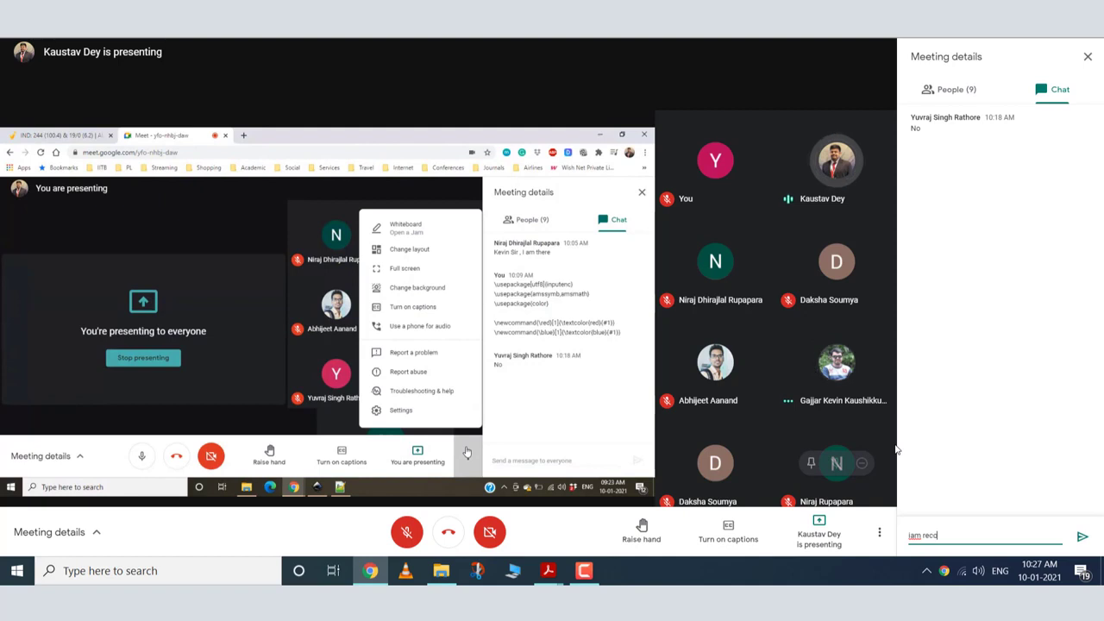
{"action": "type", "text": "rding"}
{"action": "key", "text": "Return"}
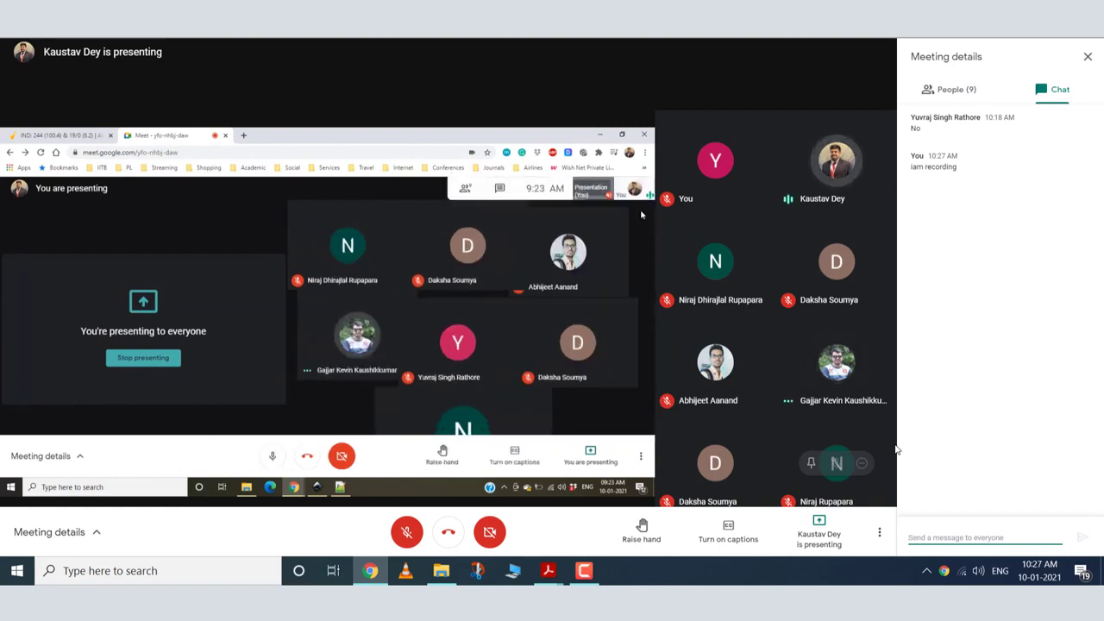
{"action": "type", "text": "will i"}
{"action": "type", "text": "hare"}
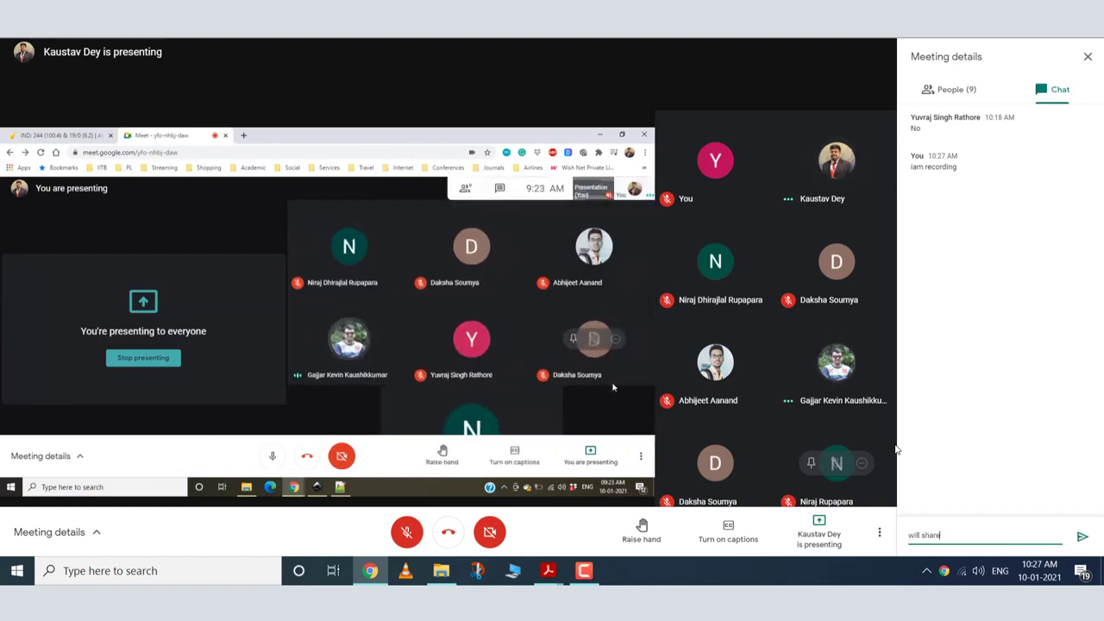
{"action": "key", "text": "Return"}
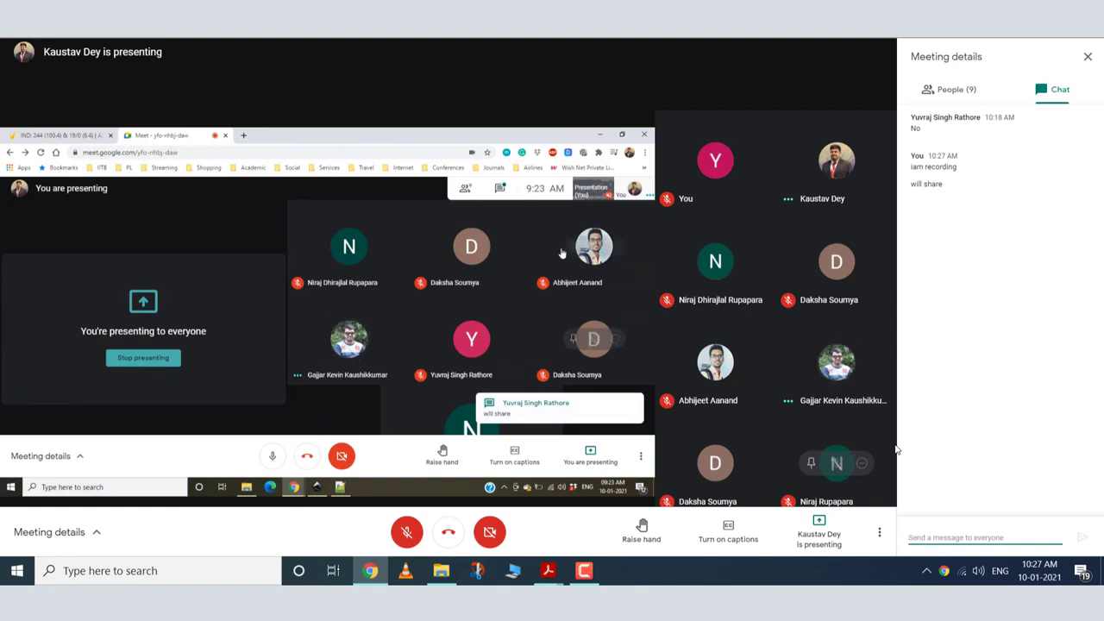
Turn the meeting microphone on to speak and mute it again
{"action": "key", "text": "ctrl+d"}
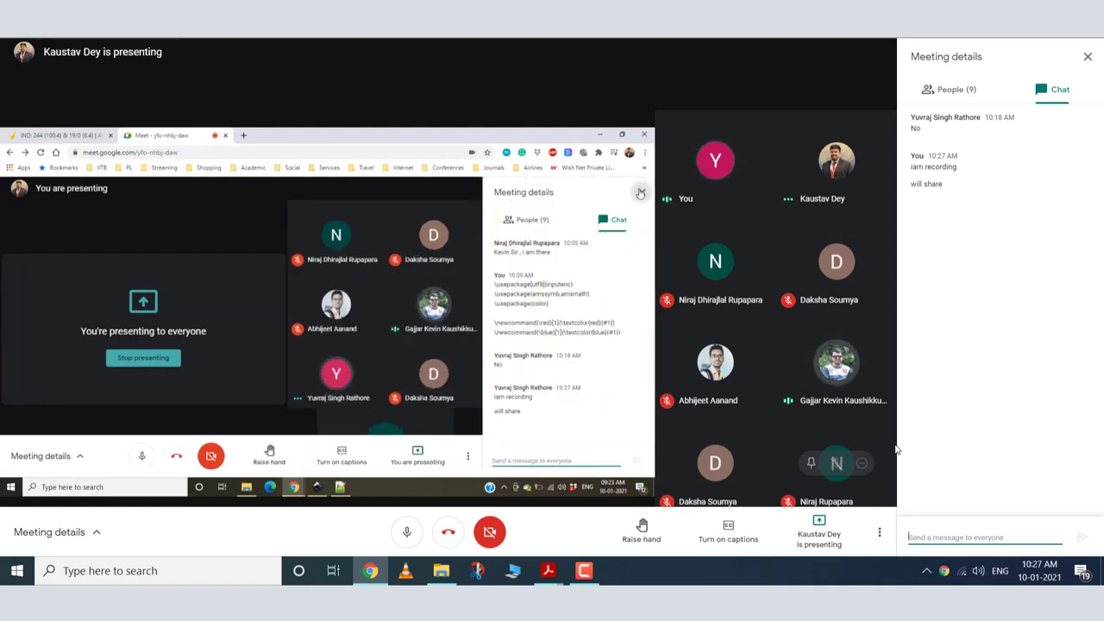
{"action": "key", "text": "ctrl+d"}
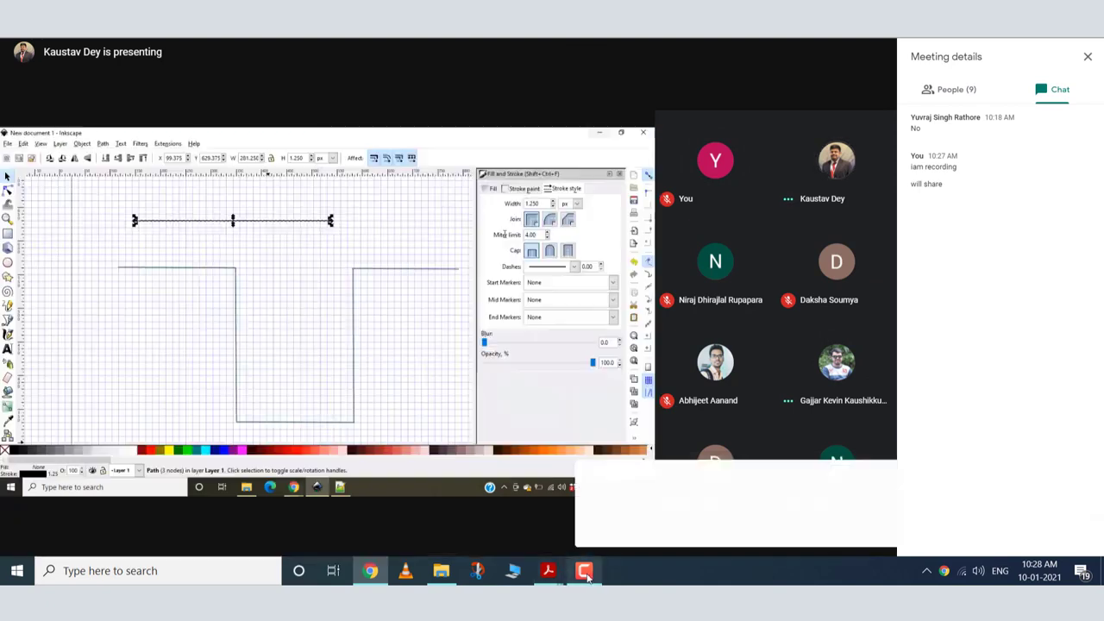
Bring up the screen recorder to check its duration and audio level, and hide it again
{"action": "left_click", "coordinate": [584, 571]}
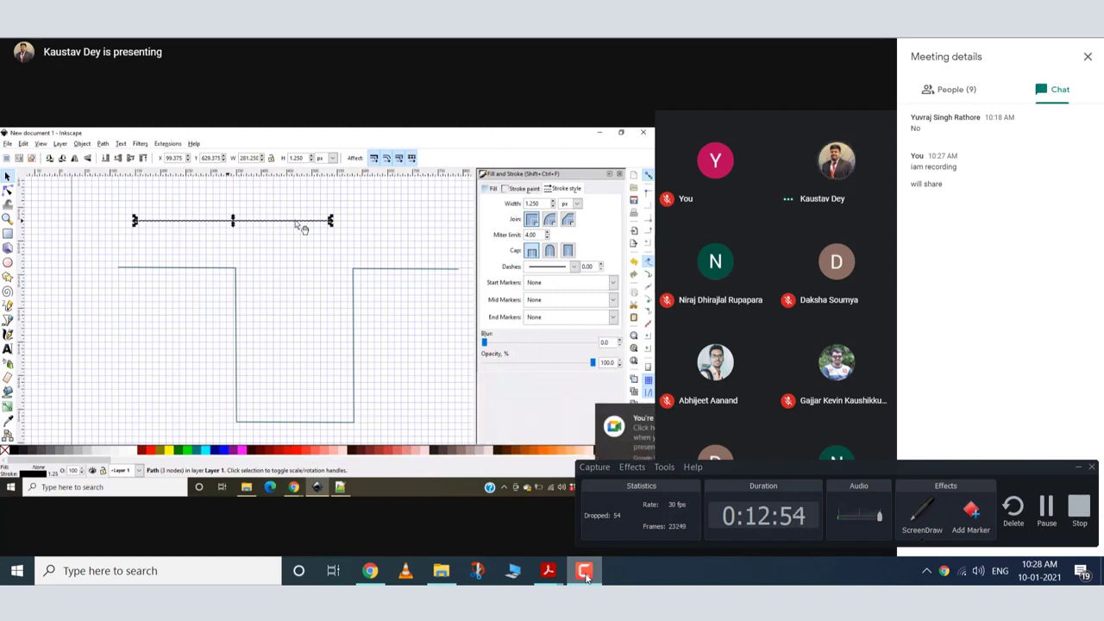
{"action": "left_click", "coordinate": [585, 577]}
{"action": "left_click", "coordinate": [578, 573]}
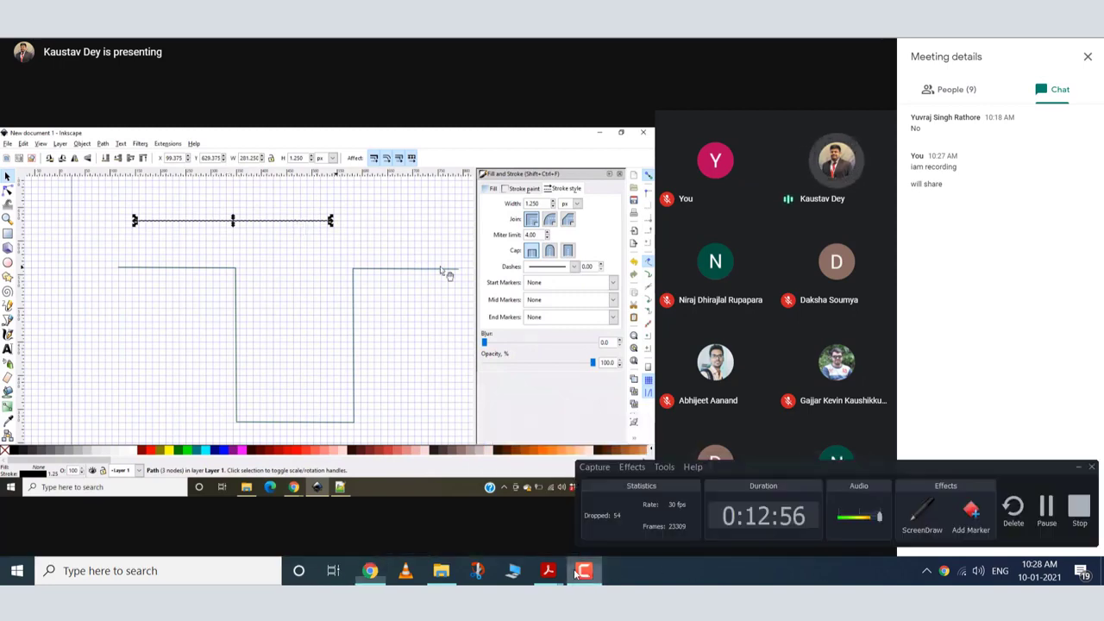
{"action": "left_click", "coordinate": [576, 573]}
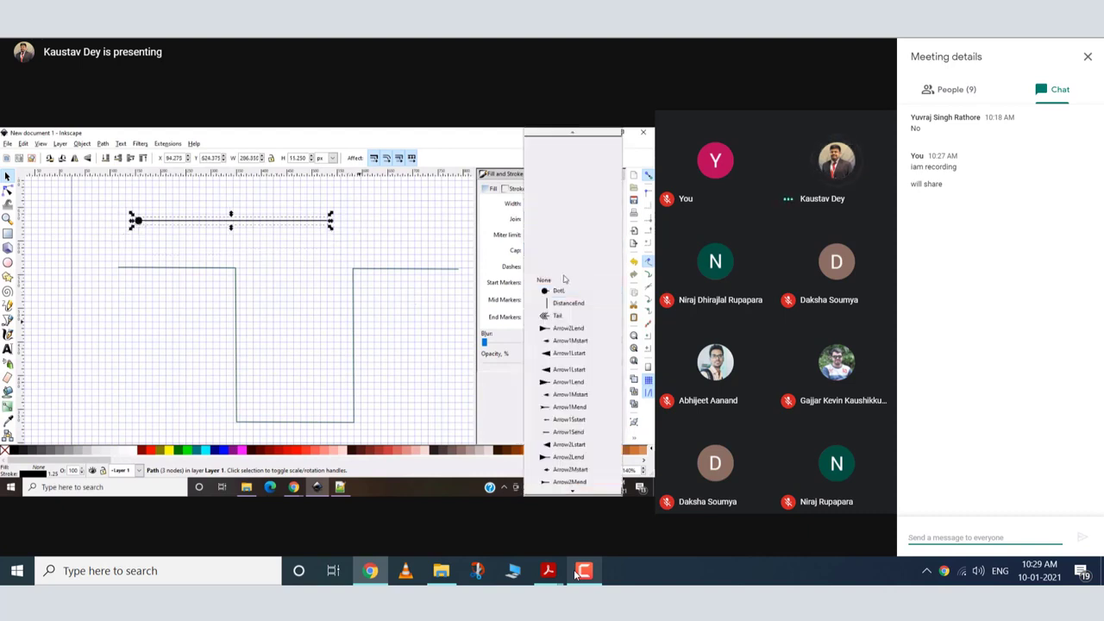
Check the system tray's microphone-in-use indicator, view the Windows microphone privacy settings, and close them
{"action": "right_click", "coordinate": [942, 573]}
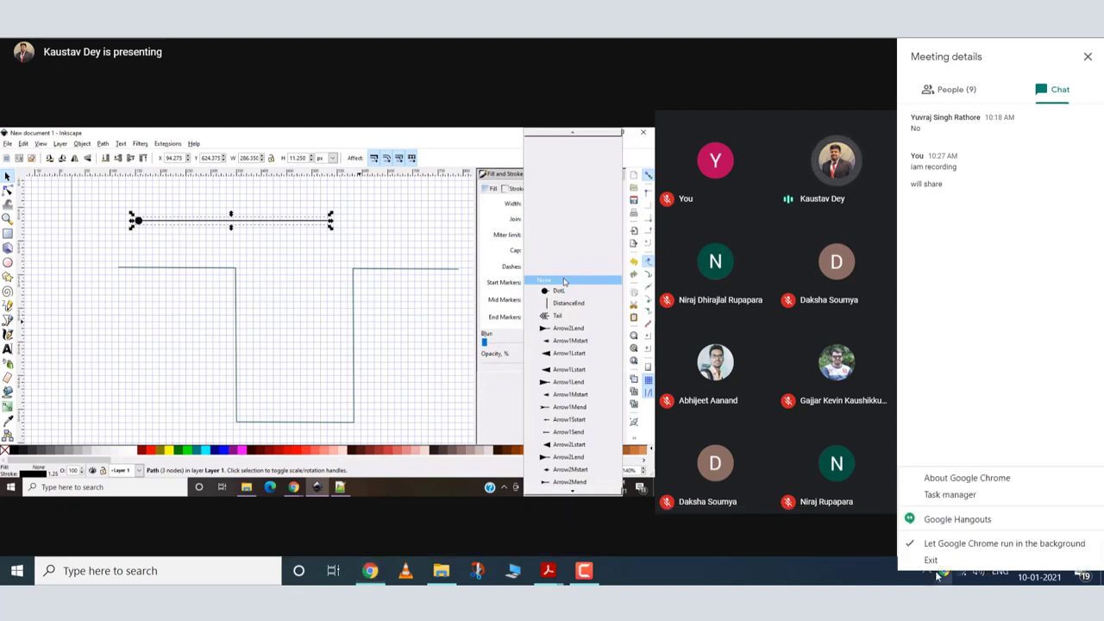
{"action": "left_click", "coordinate": [922, 575]}
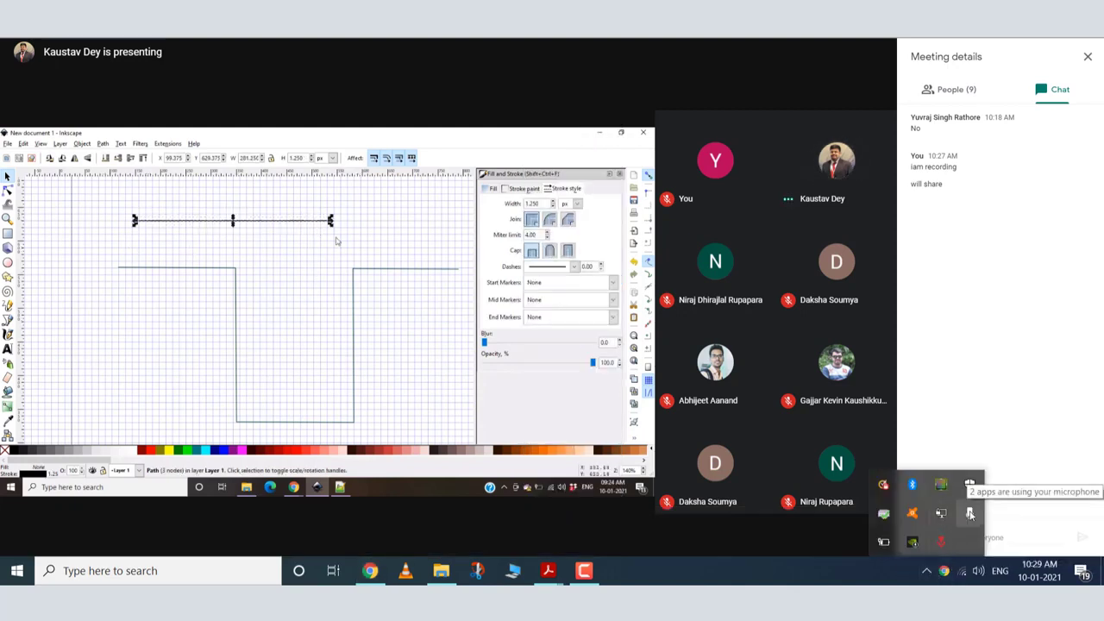
{"action": "left_click", "coordinate": [969, 515]}
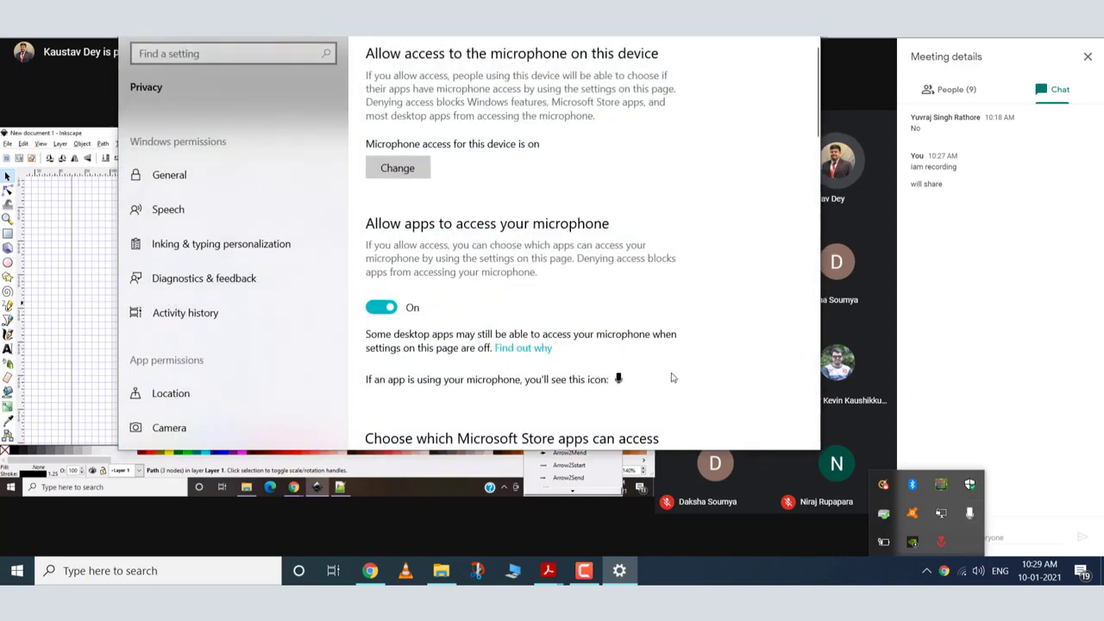
{"action": "scroll", "coordinate": [609, 365], "scroll_direction": "down", "scroll_amount": 5}
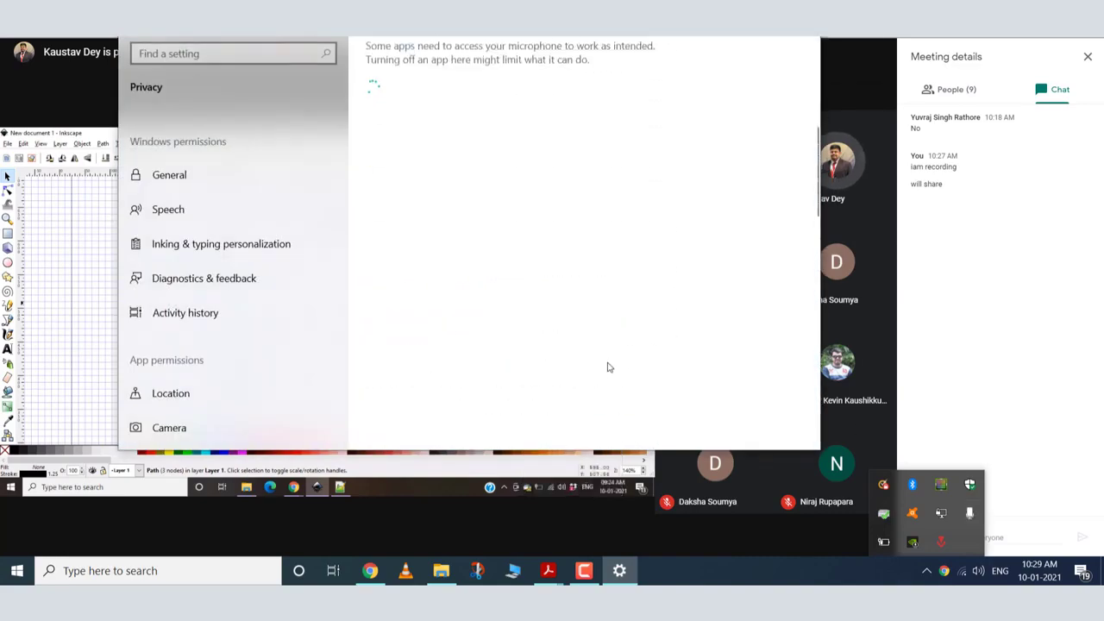
{"action": "left_click", "coordinate": [801, 34]}
{"action": "left_click", "coordinate": [927, 572]}
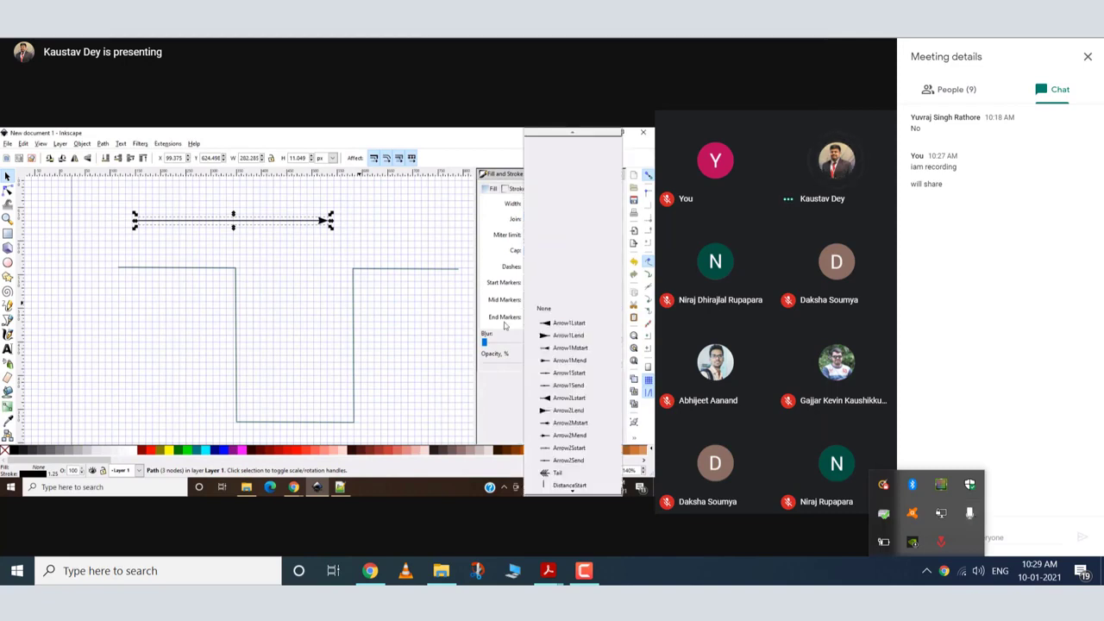
{"action": "left_click", "coordinate": [818, 576]}
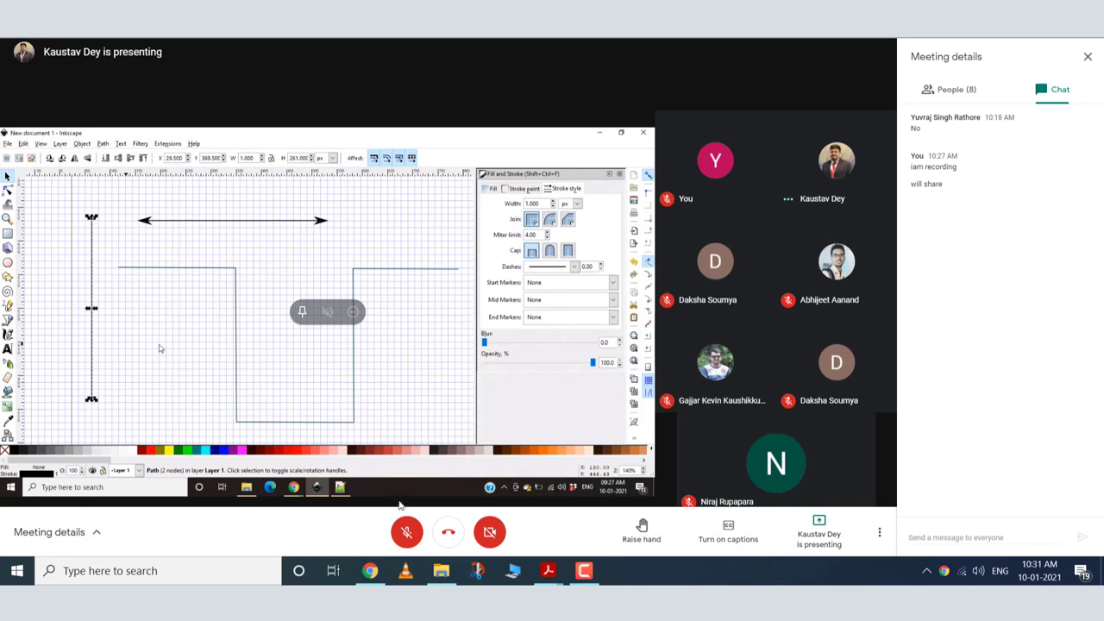
Turn the meeting microphone on and off twice in a row to speak
{"action": "left_click", "coordinate": [407, 532]}
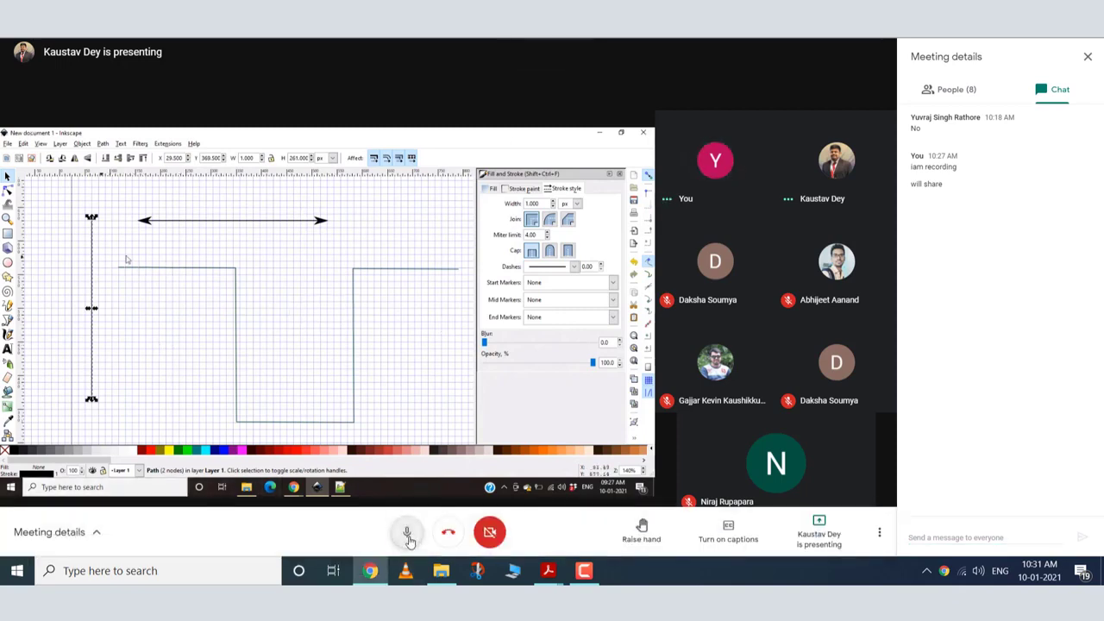
{"action": "left_click", "coordinate": [409, 537]}
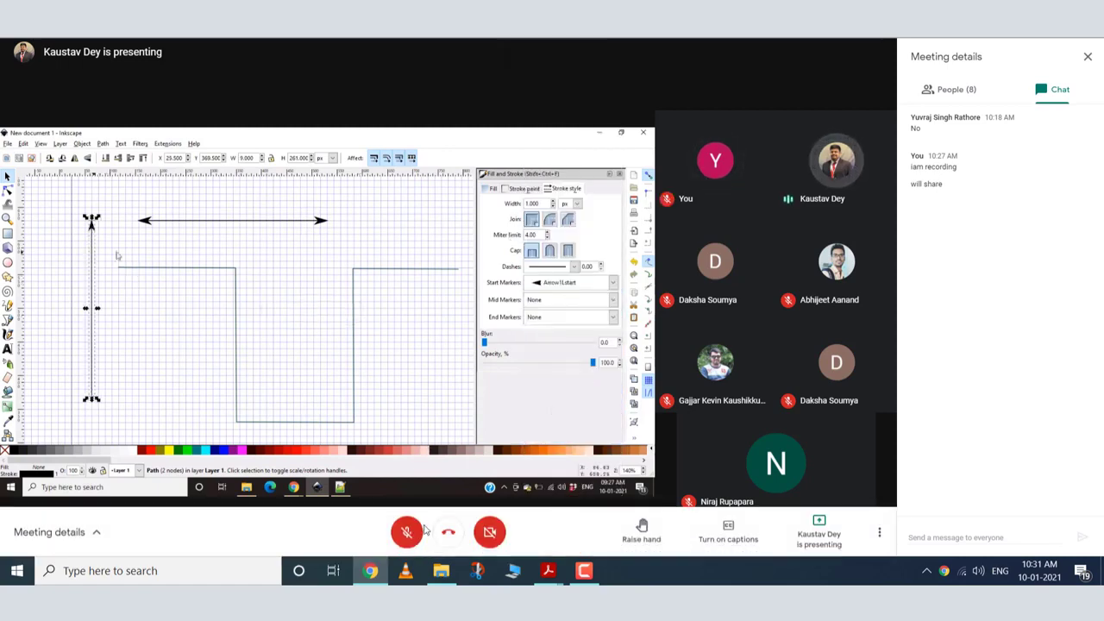
{"action": "left_click", "coordinate": [414, 542]}
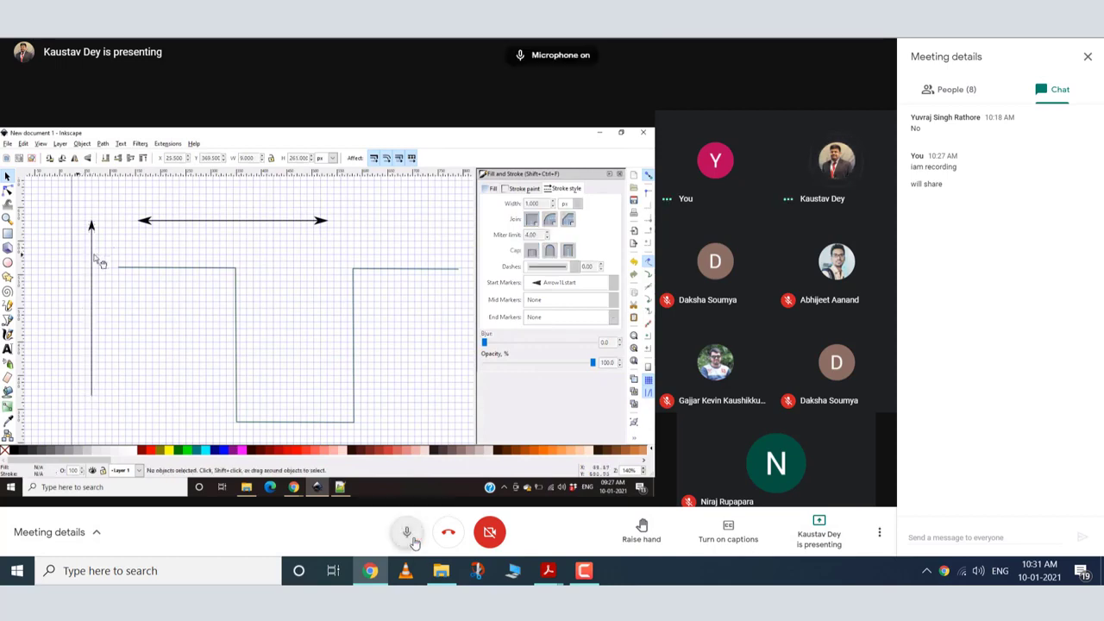
{"action": "left_click", "coordinate": [414, 542]}
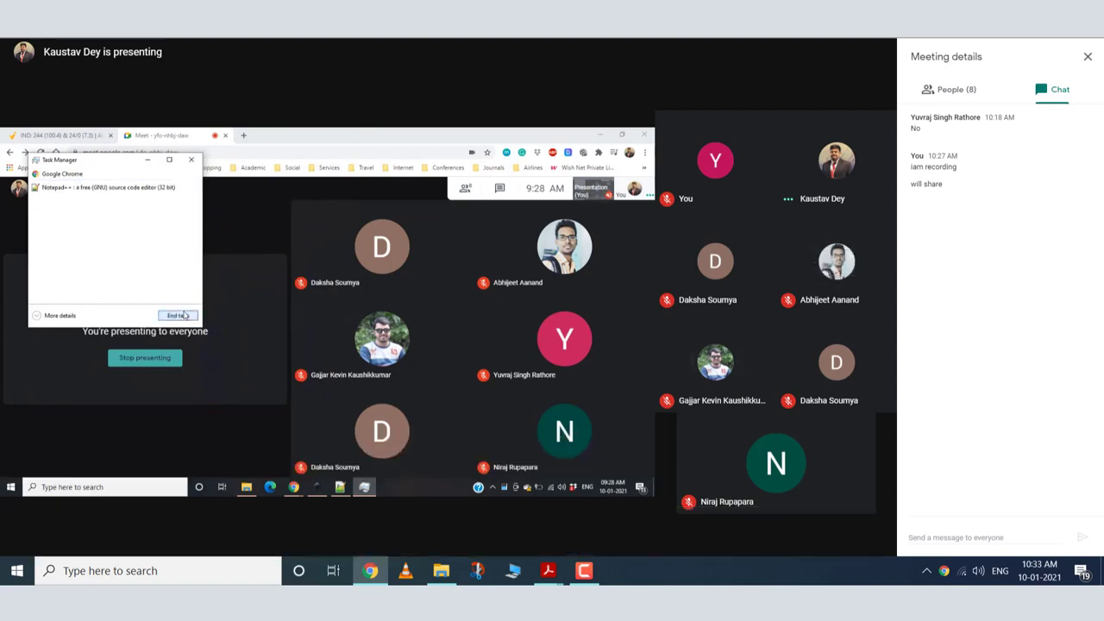
{"action": "right_click", "coordinate": [1065, 38]}
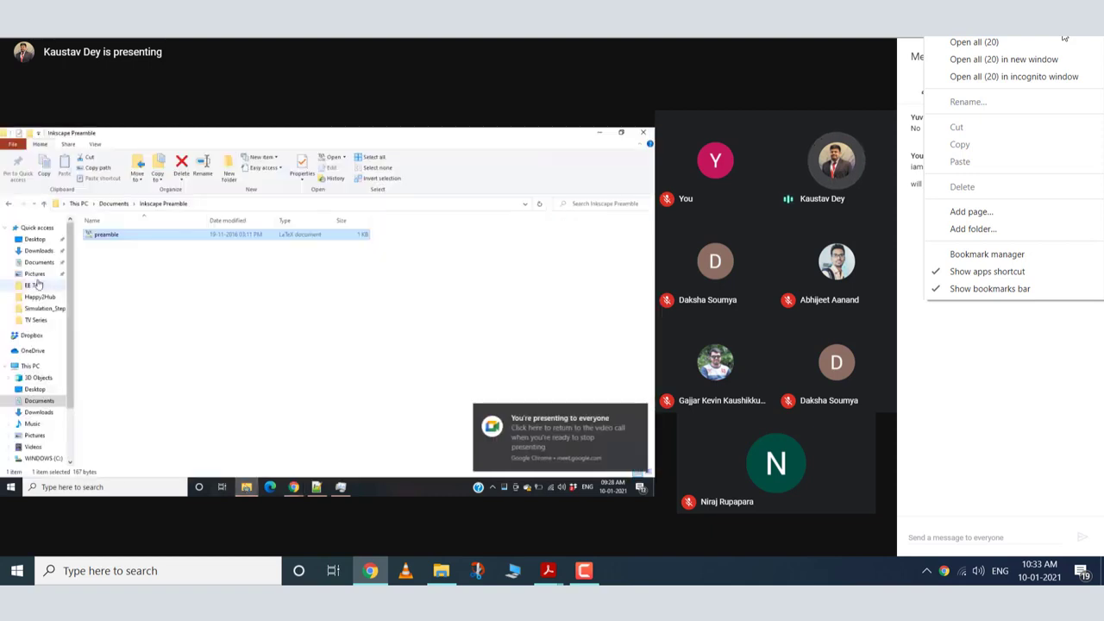
{"action": "key", "text": "Escape"}
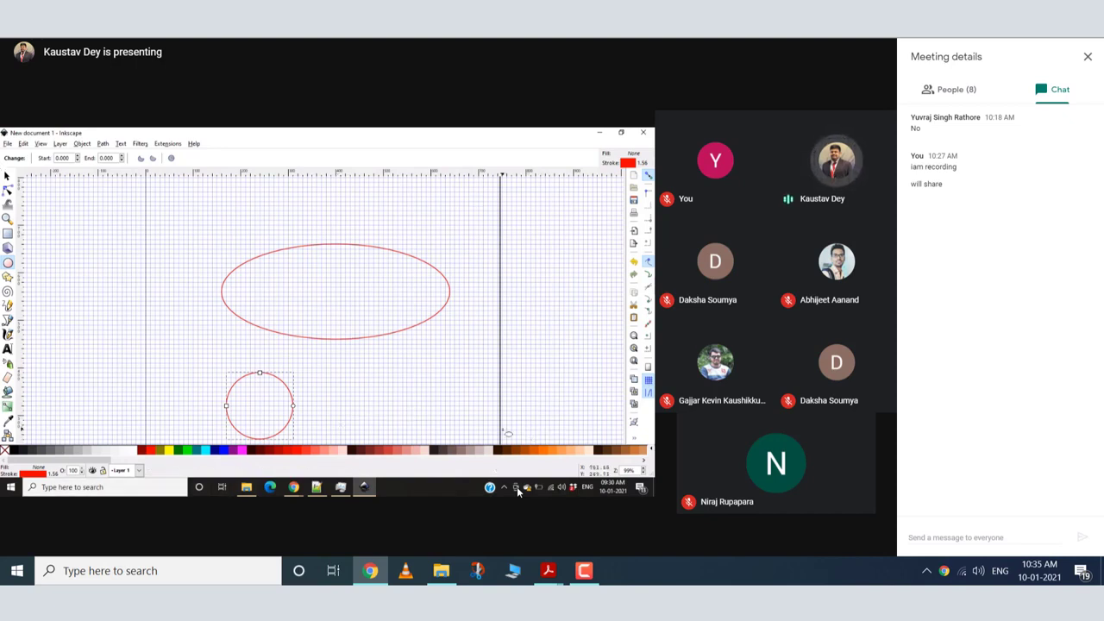
Unmute the meeting microphone to speak briefly and mute it again
{"action": "mouse_move", "coordinate": [446, 459]}
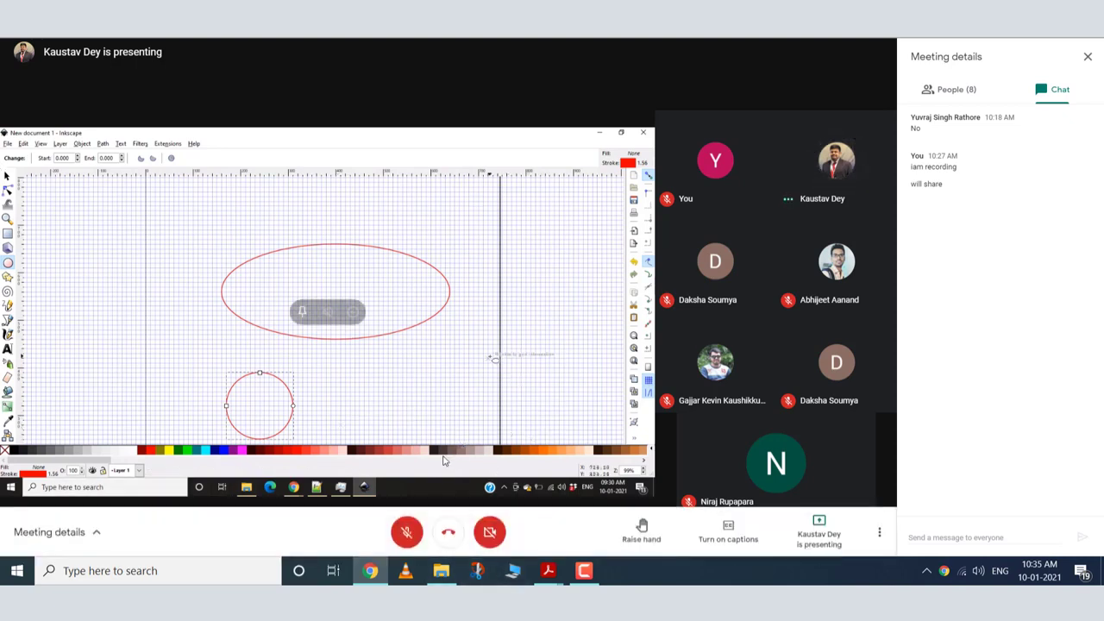
{"action": "left_click", "coordinate": [420, 532]}
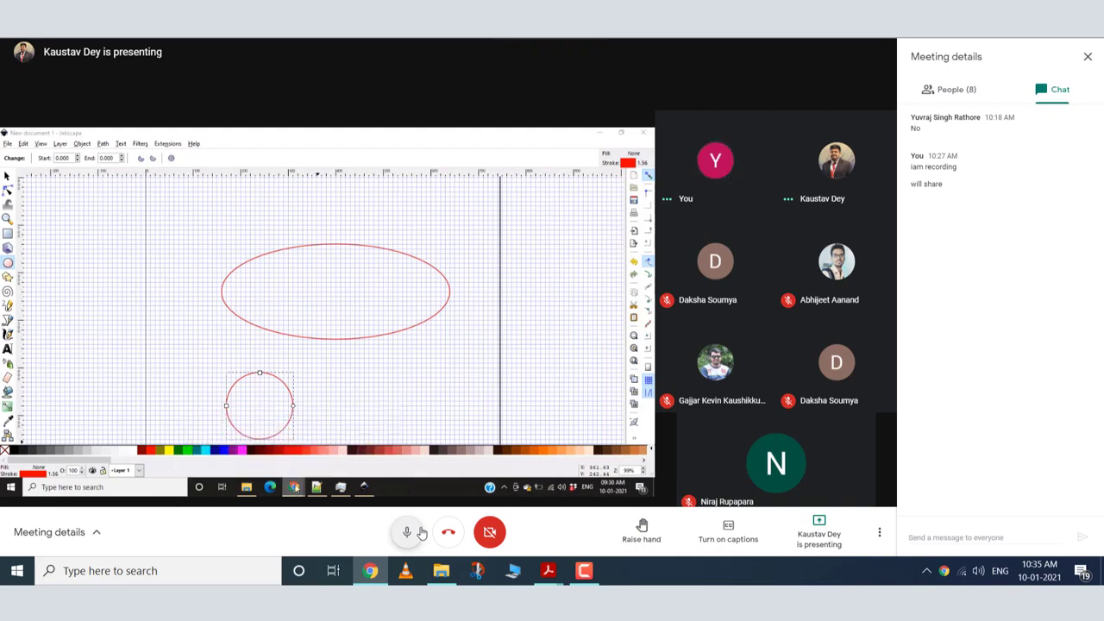
{"action": "left_click", "coordinate": [419, 531]}
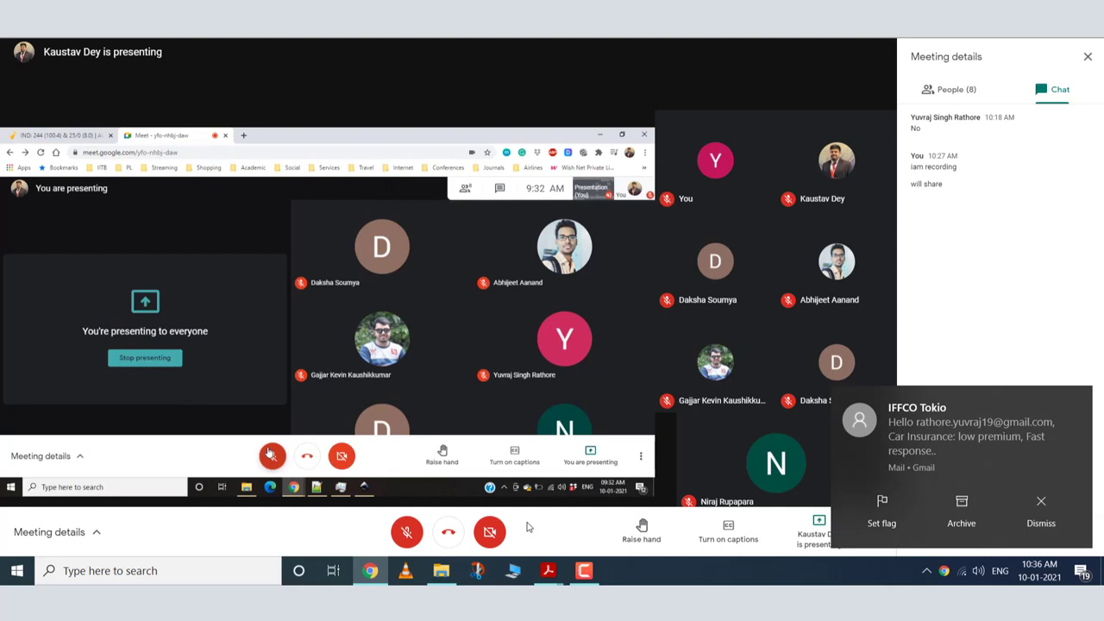
Unmute the meeting microphone and try to launch the inkscape application from its folder in File Explorer, returning to the meeting in Chrome
{"action": "key", "text": "ctrl+d"}
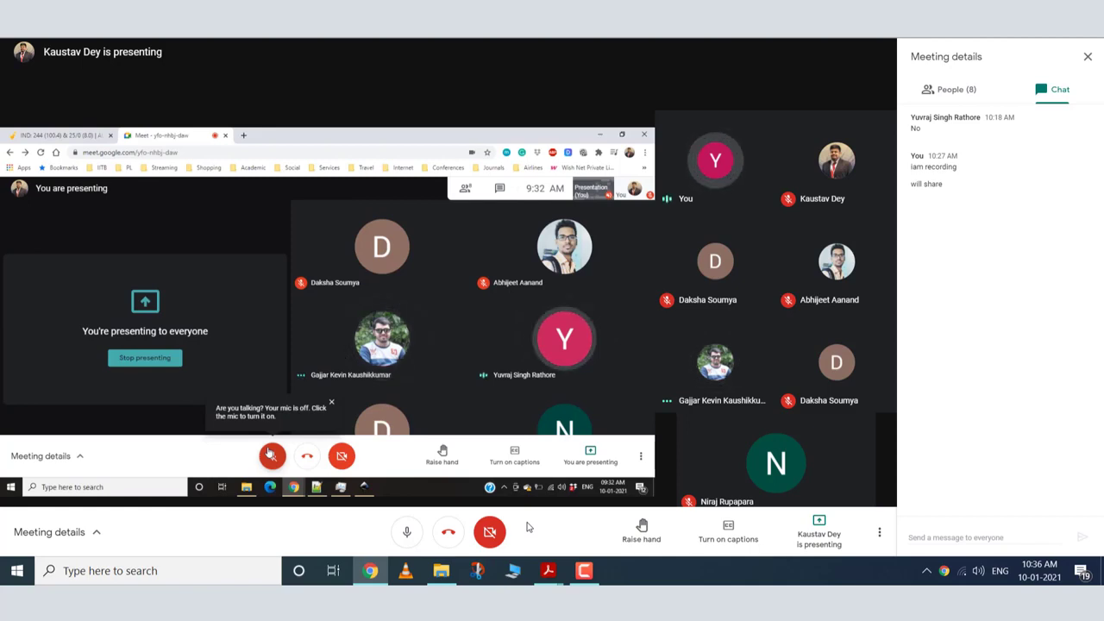
{"action": "left_click", "coordinate": [442, 572]}
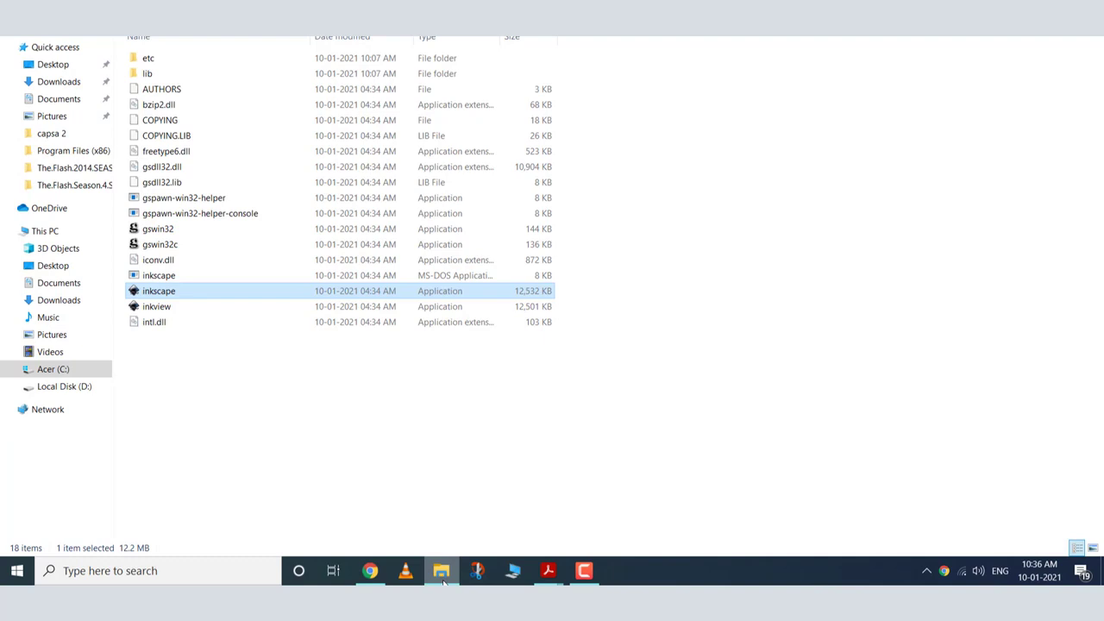
{"action": "double_click", "coordinate": [224, 295]}
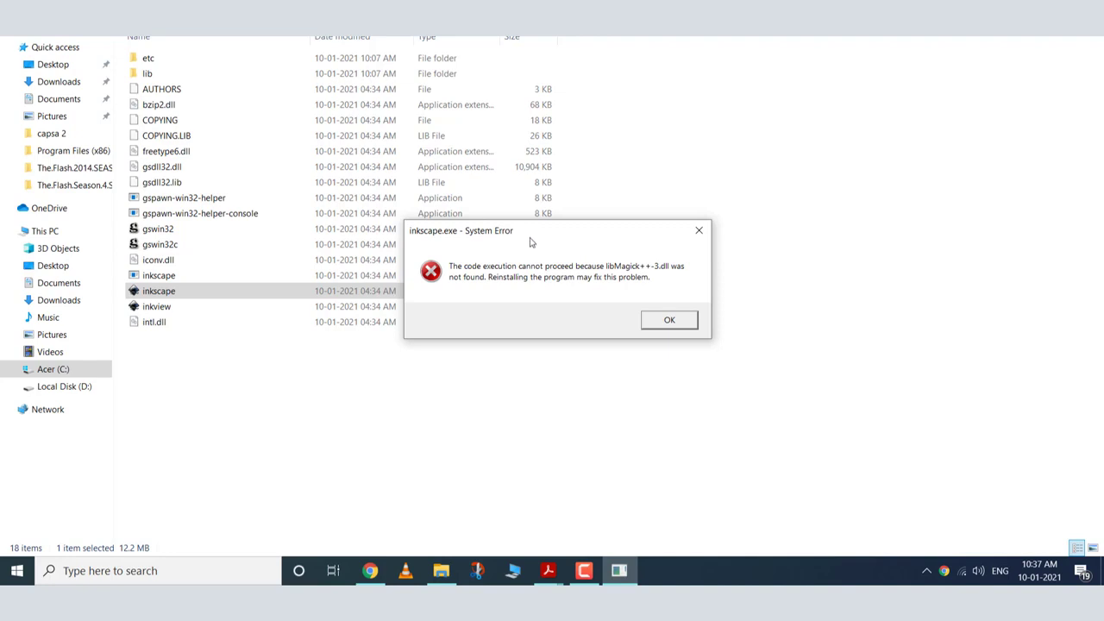
{"action": "left_click", "coordinate": [697, 233]}
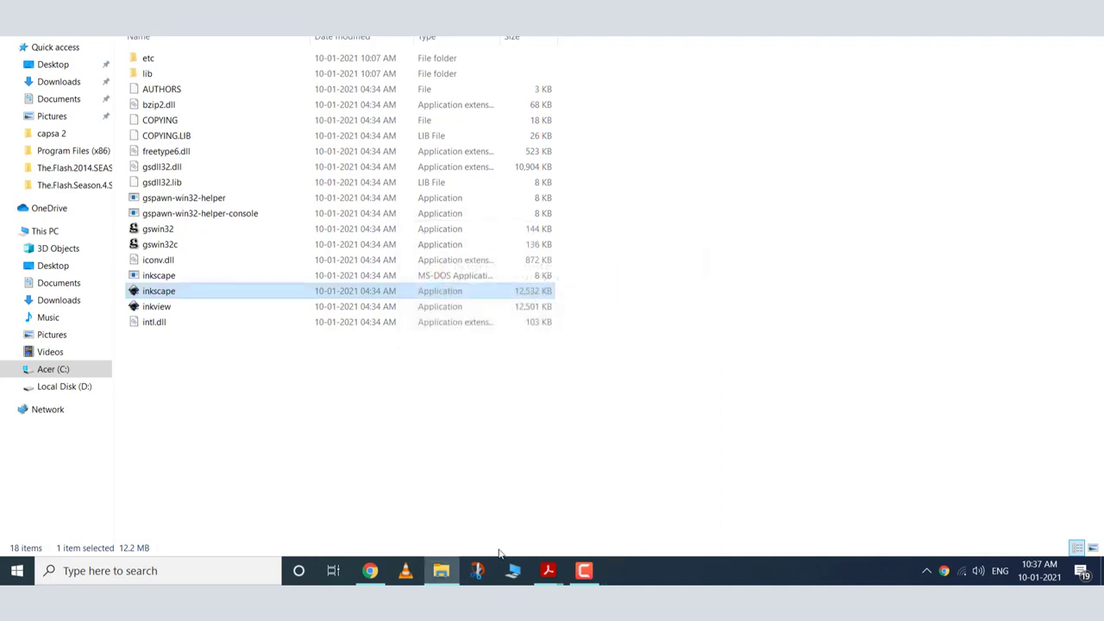
{"action": "left_click", "coordinate": [375, 573]}
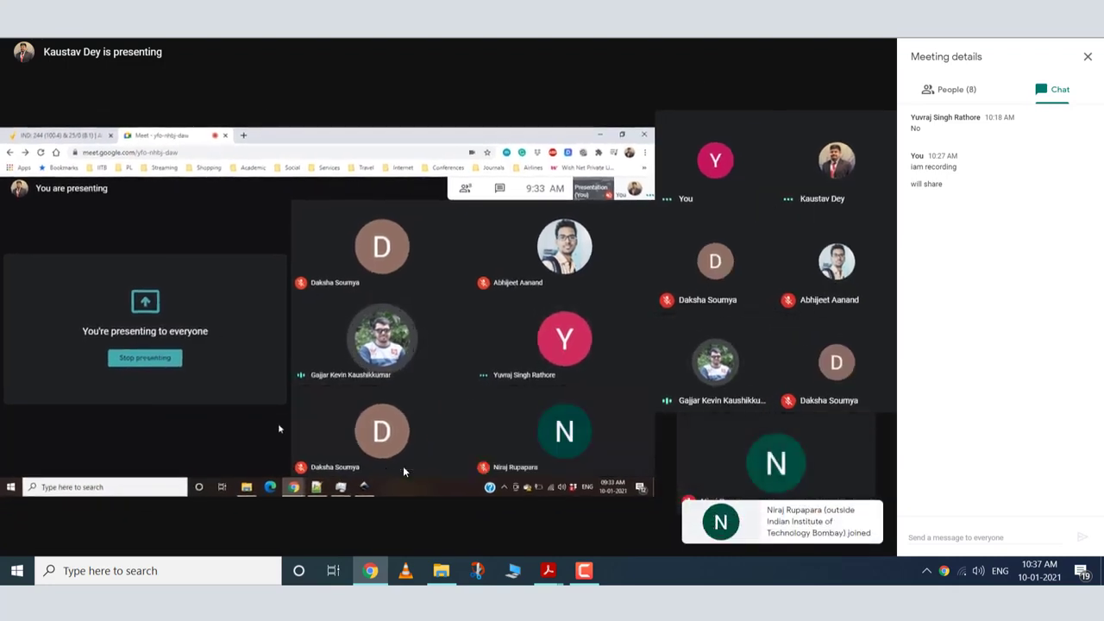
{"action": "mouse_move", "coordinate": [434, 521]}
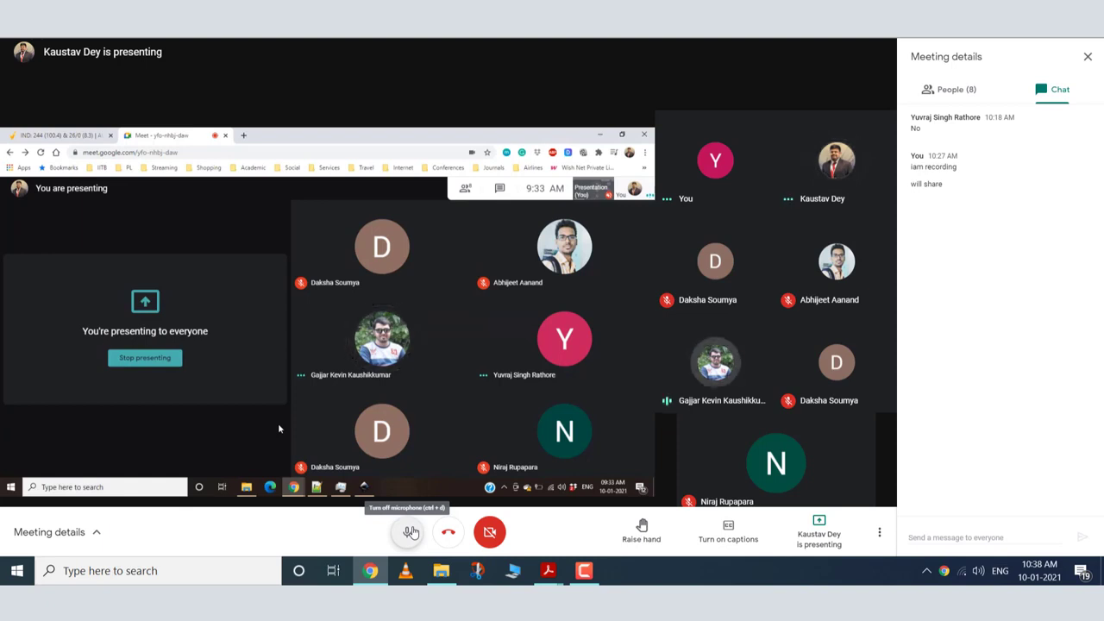
{"action": "left_click", "coordinate": [412, 532]}
{"action": "left_click", "coordinate": [412, 533]}
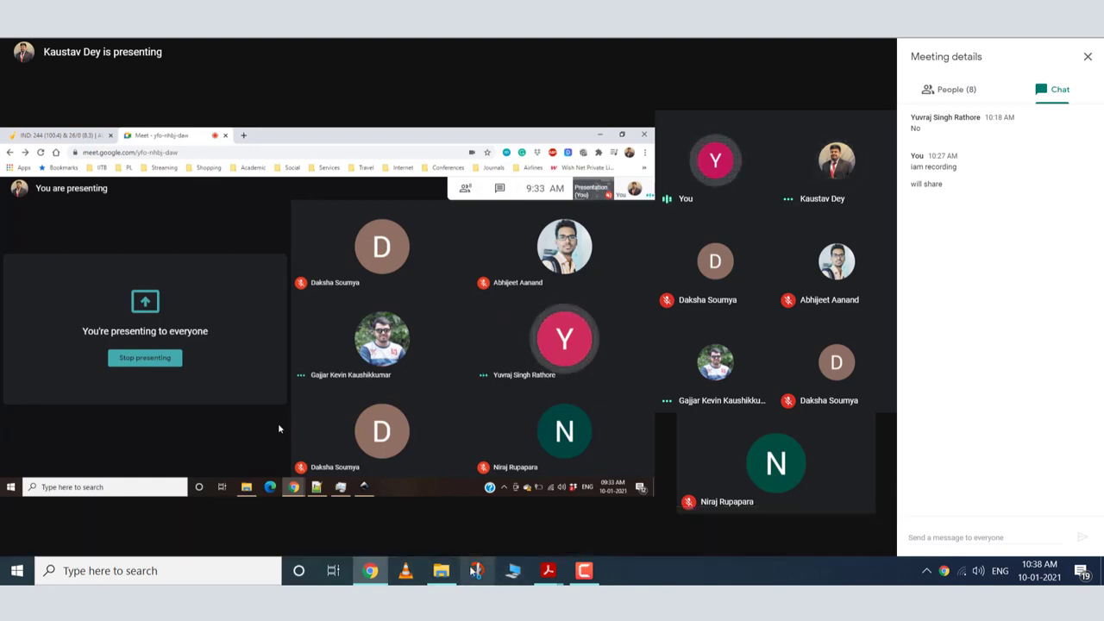
{"action": "mouse_move", "coordinate": [441, 568]}
{"action": "left_click", "coordinate": [448, 533]}
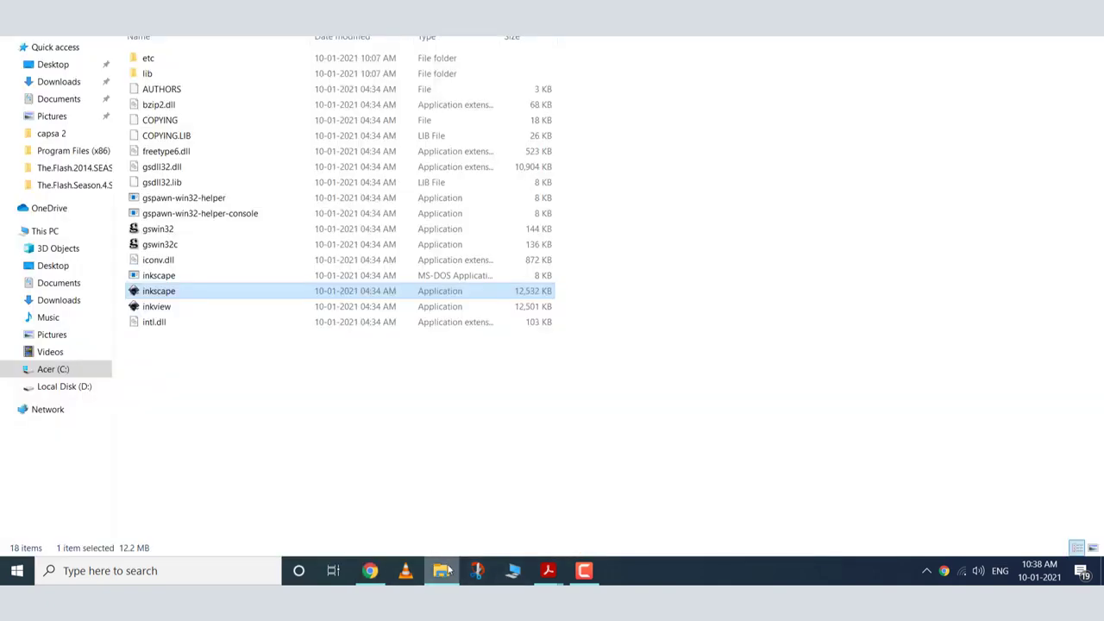
{"action": "mouse_move", "coordinate": [375, 578]}
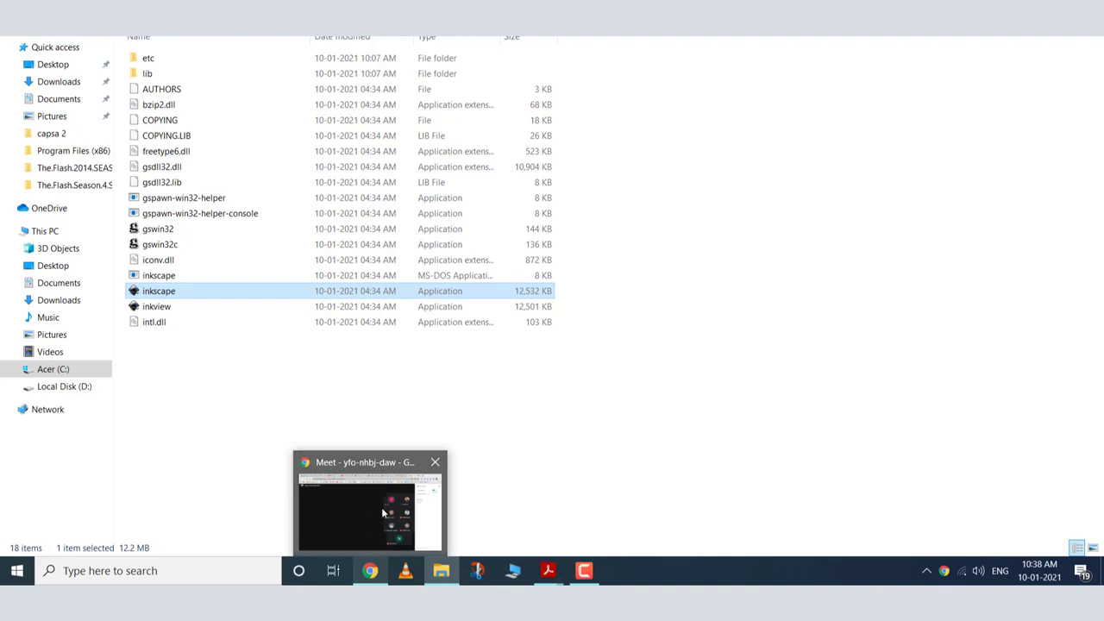
{"action": "left_click", "coordinate": [406, 536]}
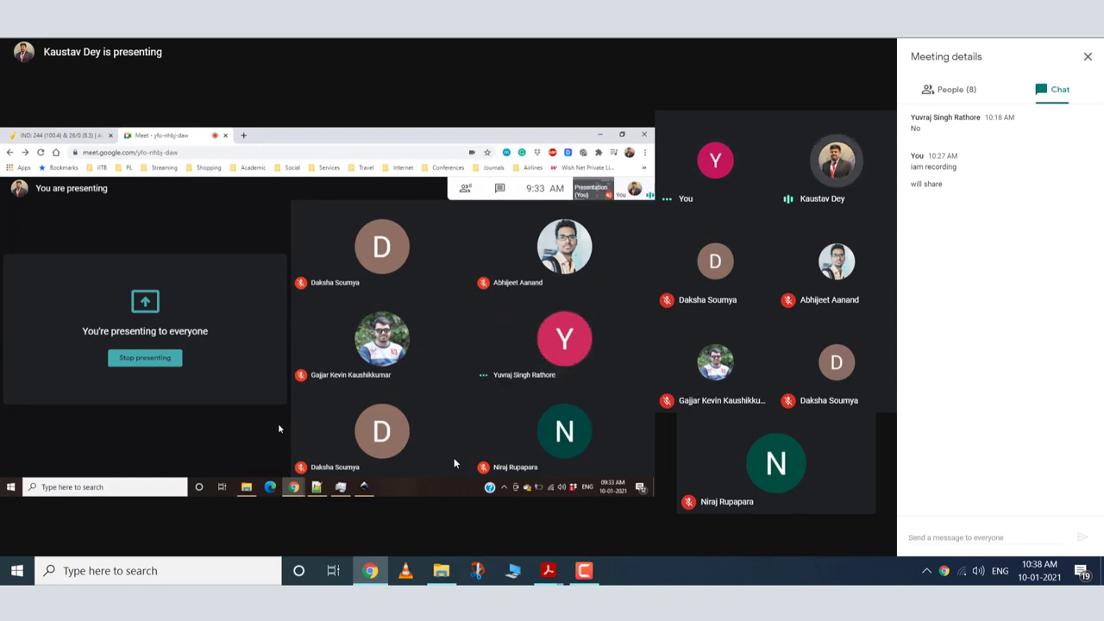
Try to launch the inkscape application again from File Explorer, read the system error and dismiss it
{"action": "left_click", "coordinate": [441, 570]}
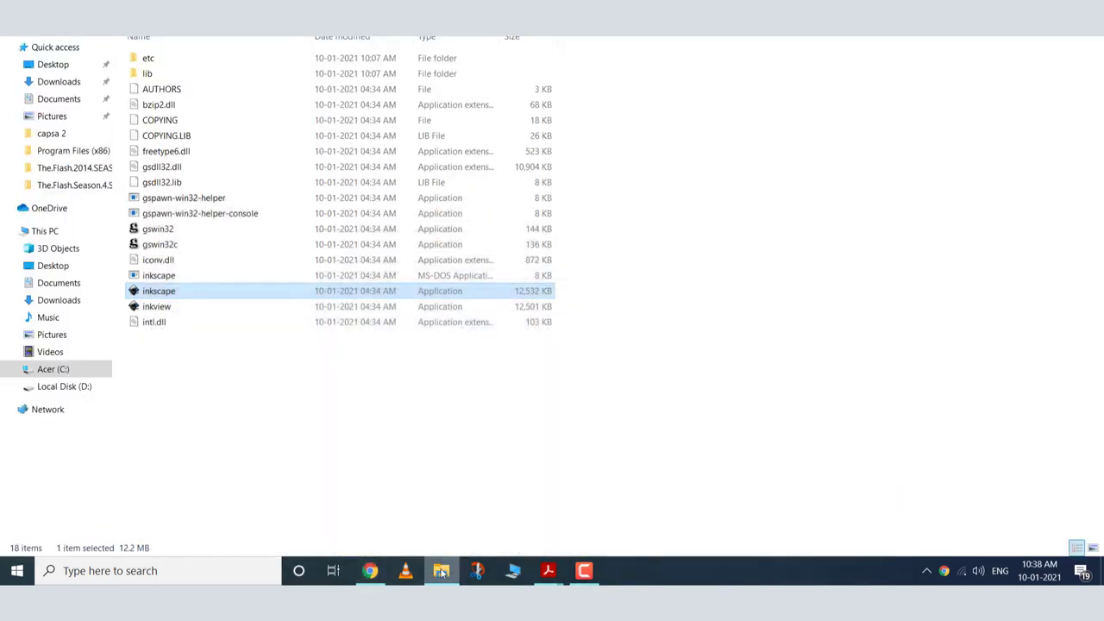
{"action": "double_click", "coordinate": [178, 291]}
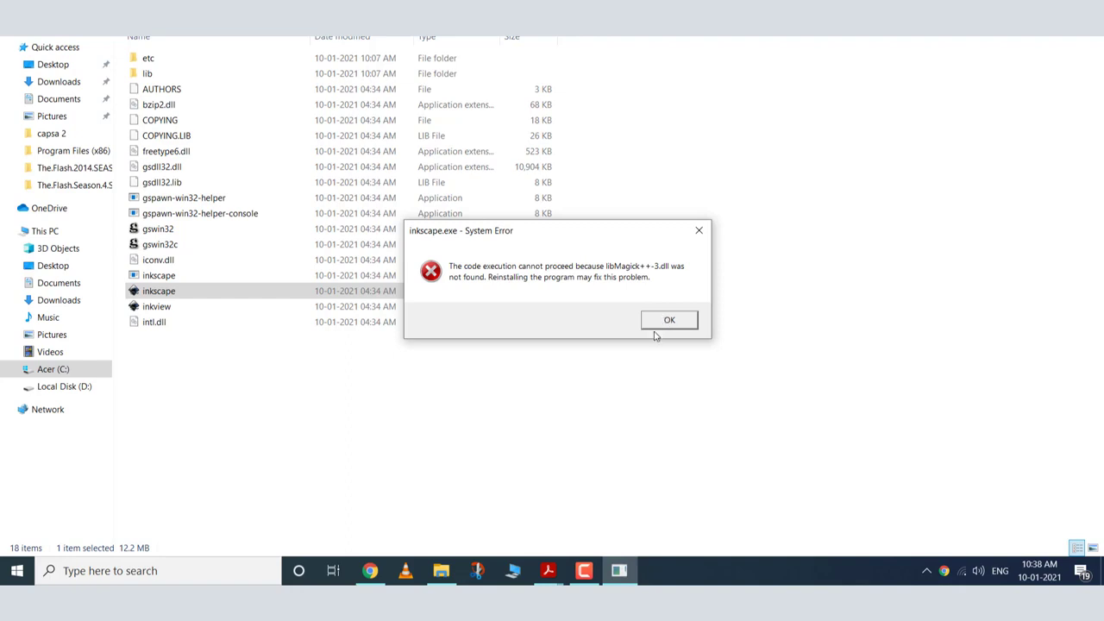
{"action": "left_click_drag", "start_coordinate": [626, 235], "coordinate": [606, 354]}
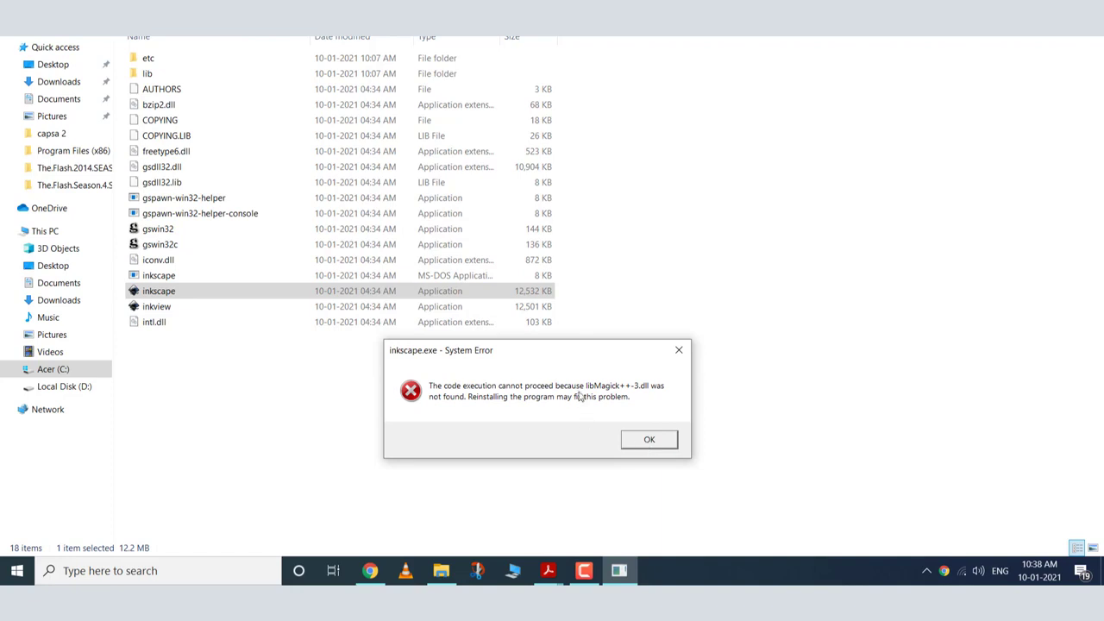
{"action": "left_click", "coordinate": [649, 440]}
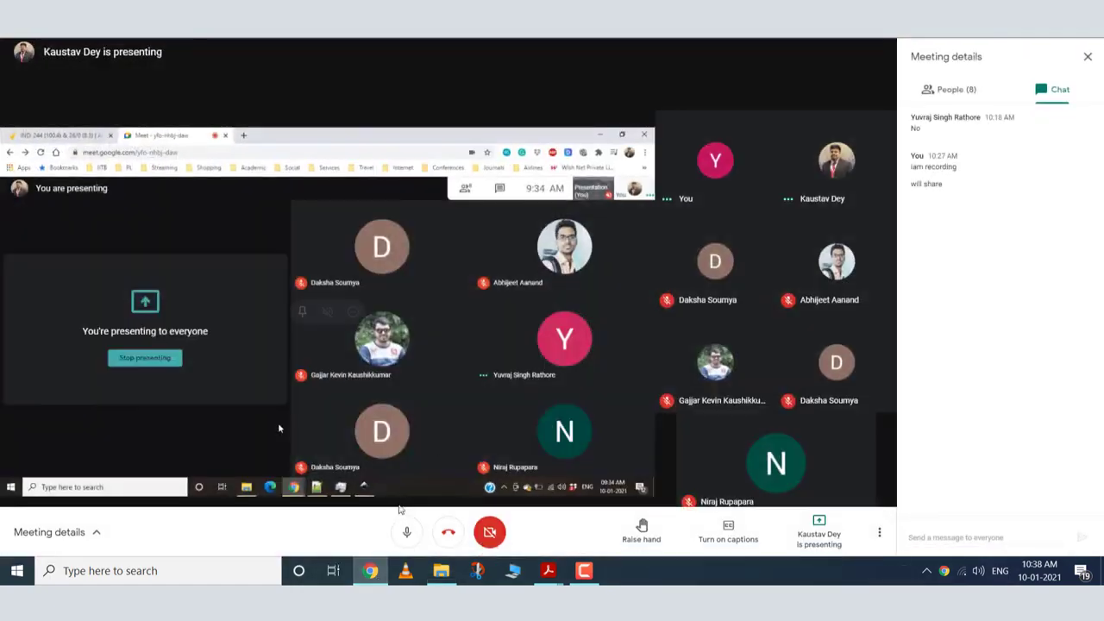
Switch back to the meeting in Chrome and mute the microphone
{"action": "left_click", "coordinate": [369, 570]}
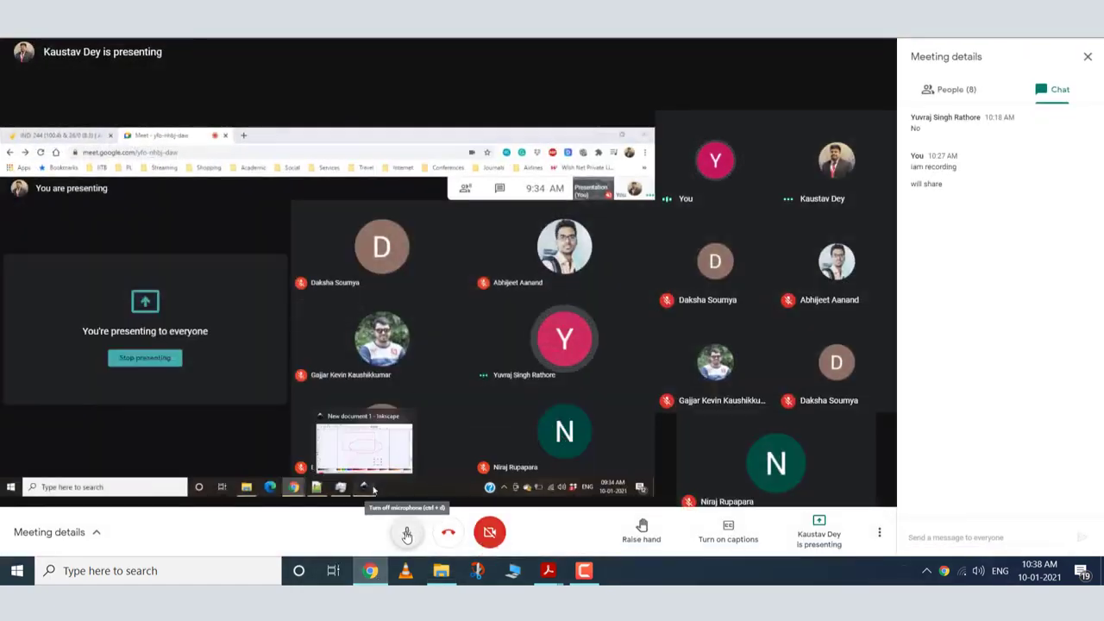
{"action": "left_click", "coordinate": [407, 534]}
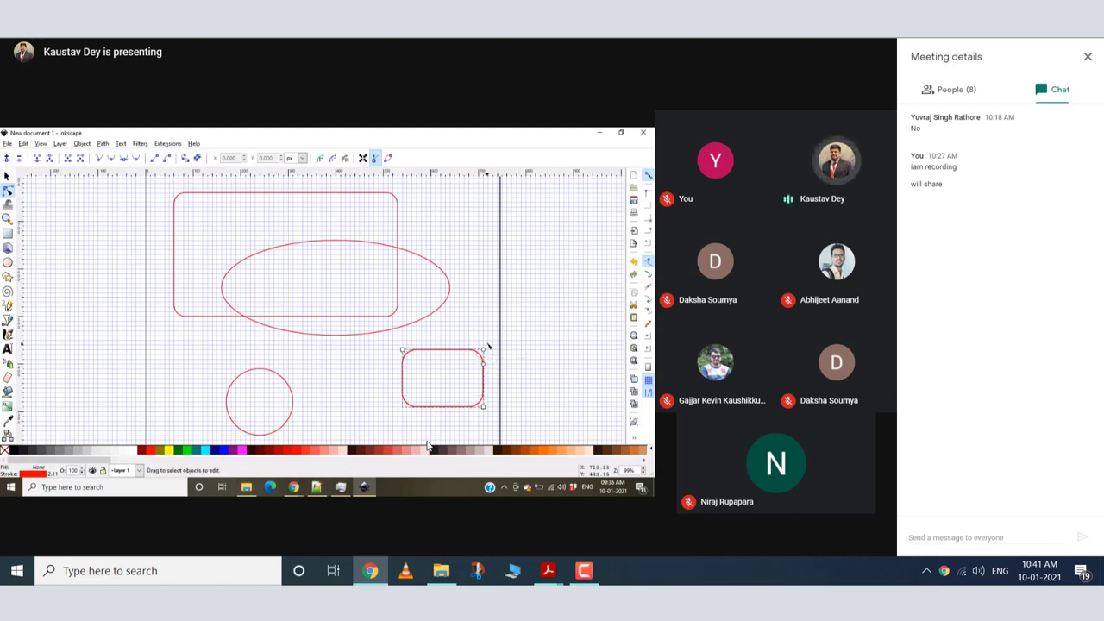
Turn the meeting microphone on for a short remark and turn it off again
{"action": "key", "text": "ctrl+d"}
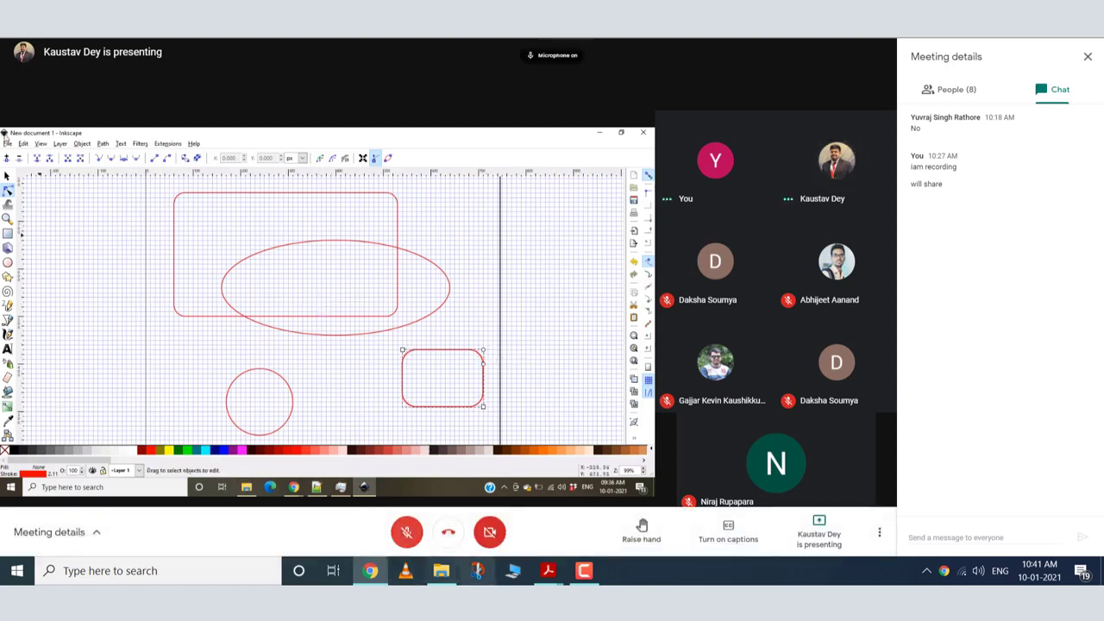
{"action": "key", "text": "ctrl+d"}
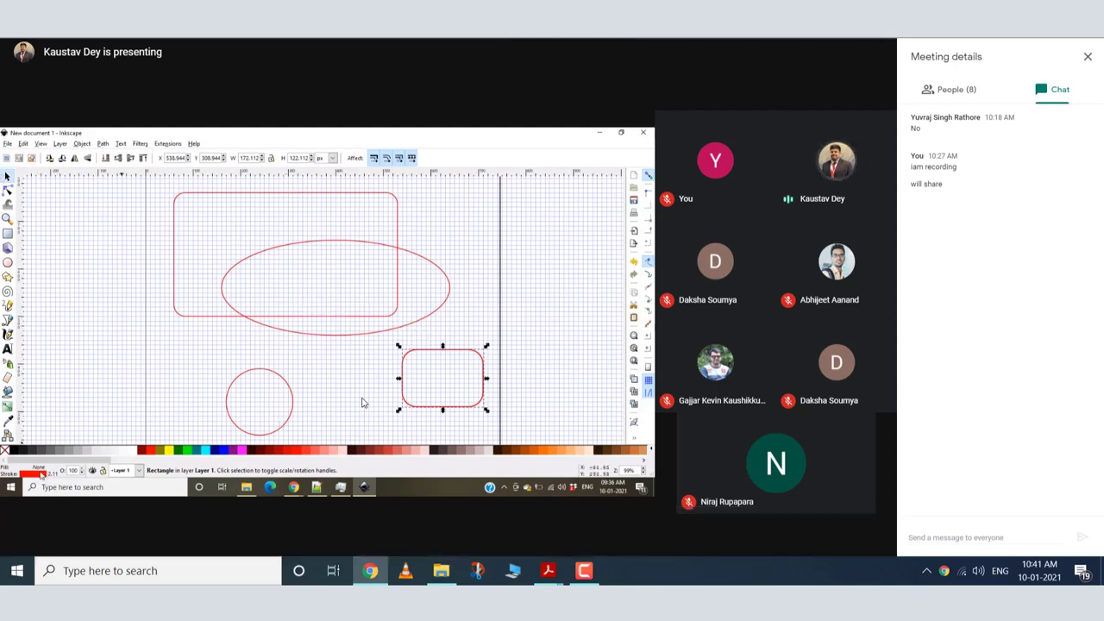
Open the Fill and Stroke settings for the selected rounded rectangle
{"action": "key", "text": "shift+ctrl+f"}
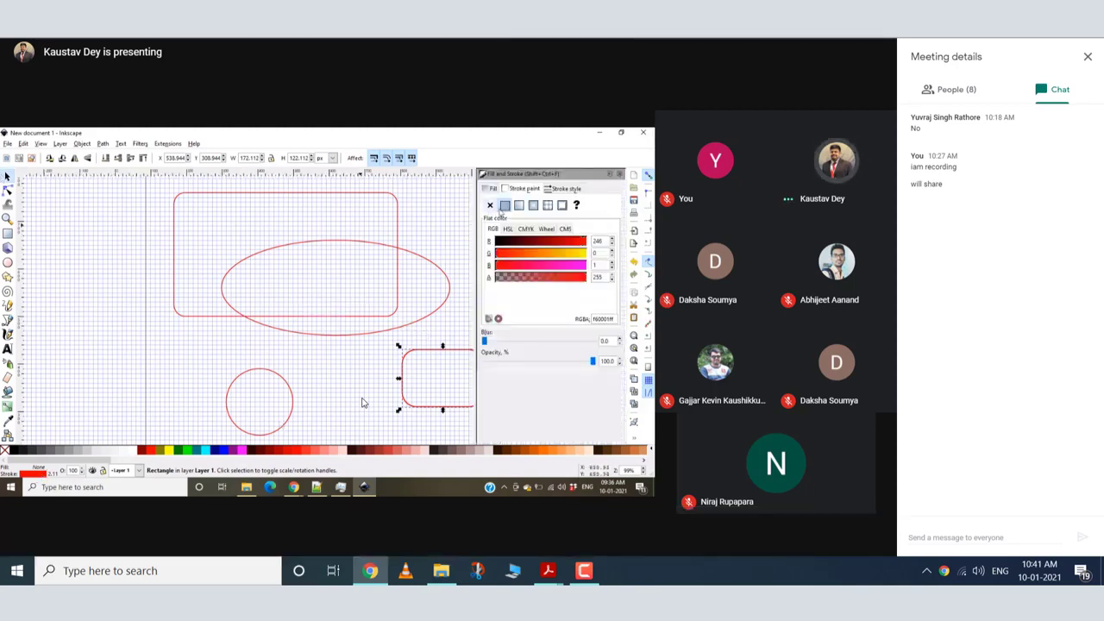
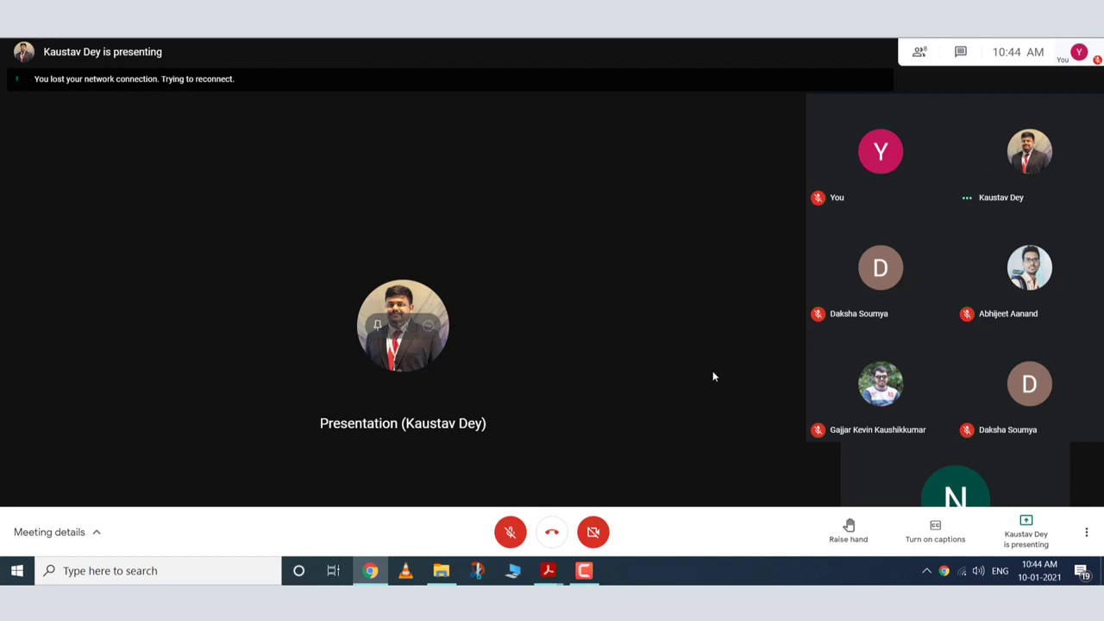
Connect the computer to the secured 4G home Wi-Fi network by entering its network security key
{"action": "left_click", "coordinate": [961, 574]}
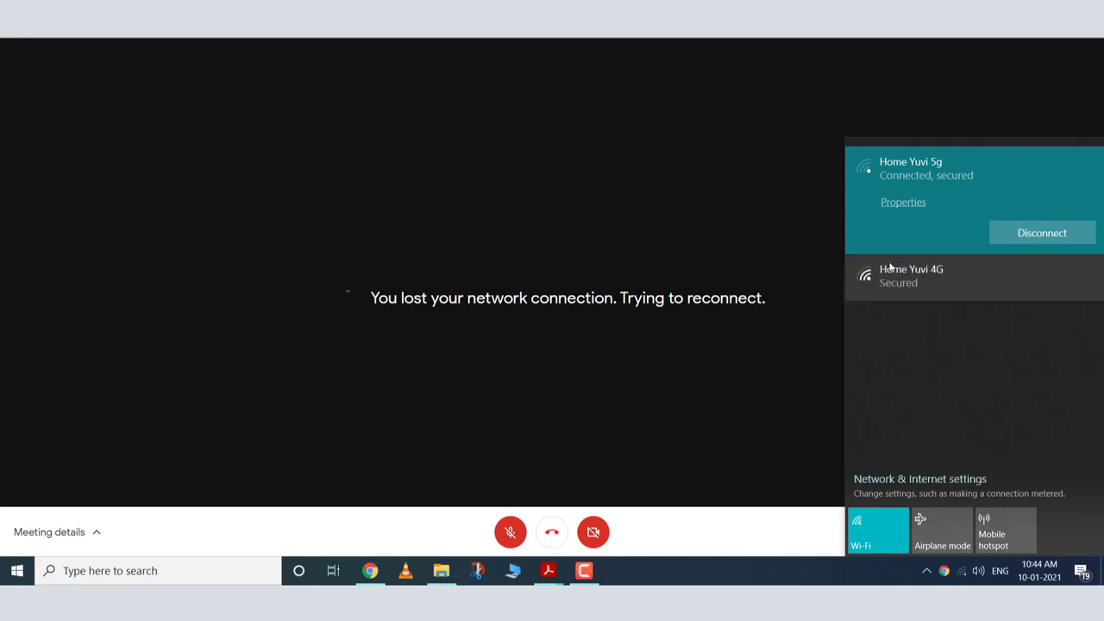
{"action": "left_click", "coordinate": [1052, 276]}
{"action": "left_click", "coordinate": [1059, 277]}
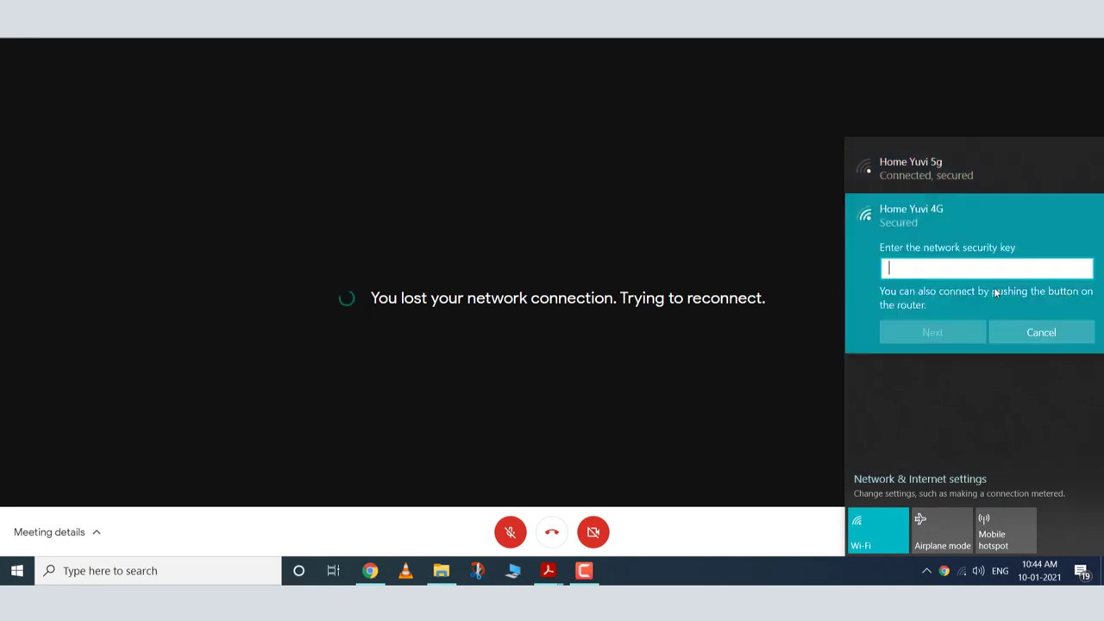
{"action": "type", "text": "●●●●●●●●●●●"}
{"action": "key", "text": "Return"}
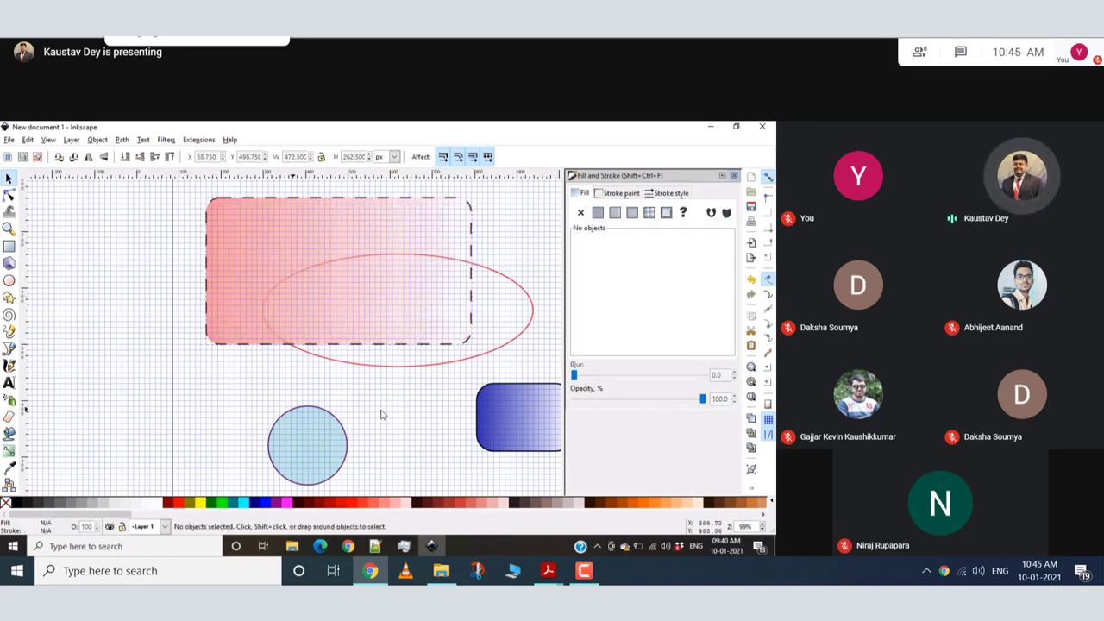
Move the red ellipse below the dashed rectangle and centre the small light-blue circle inside it
{"action": "left_click", "coordinate": [363, 340]}
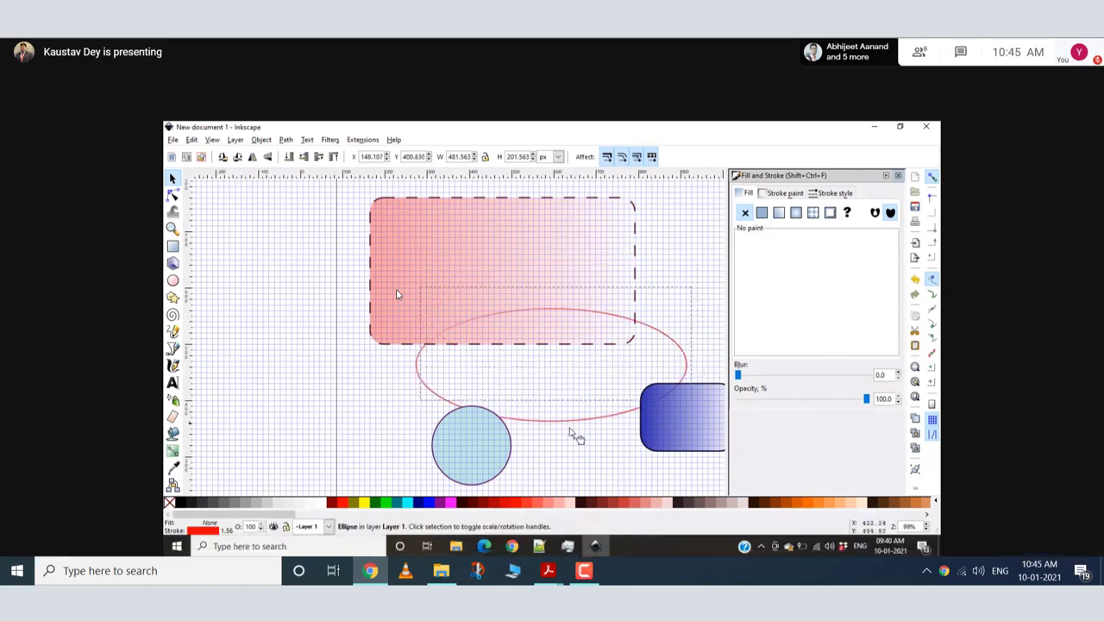
{"action": "key", "text": "F11"}
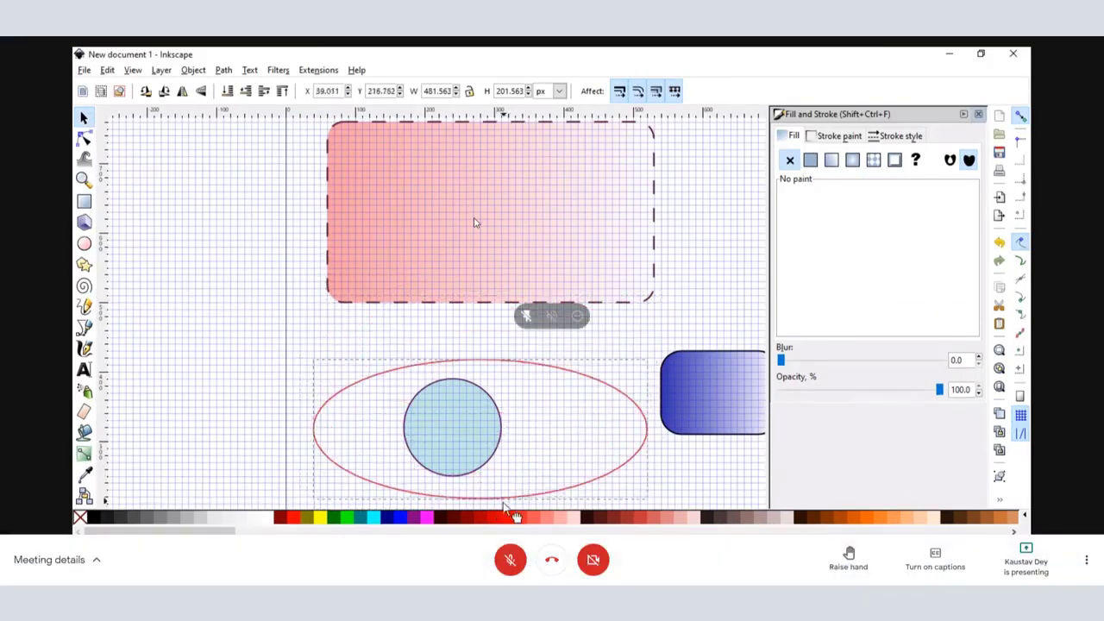
{"action": "left_click_drag", "start_coordinate": [496, 440], "coordinate": [531, 441]}
{"action": "left_click", "coordinate": [623, 345]}
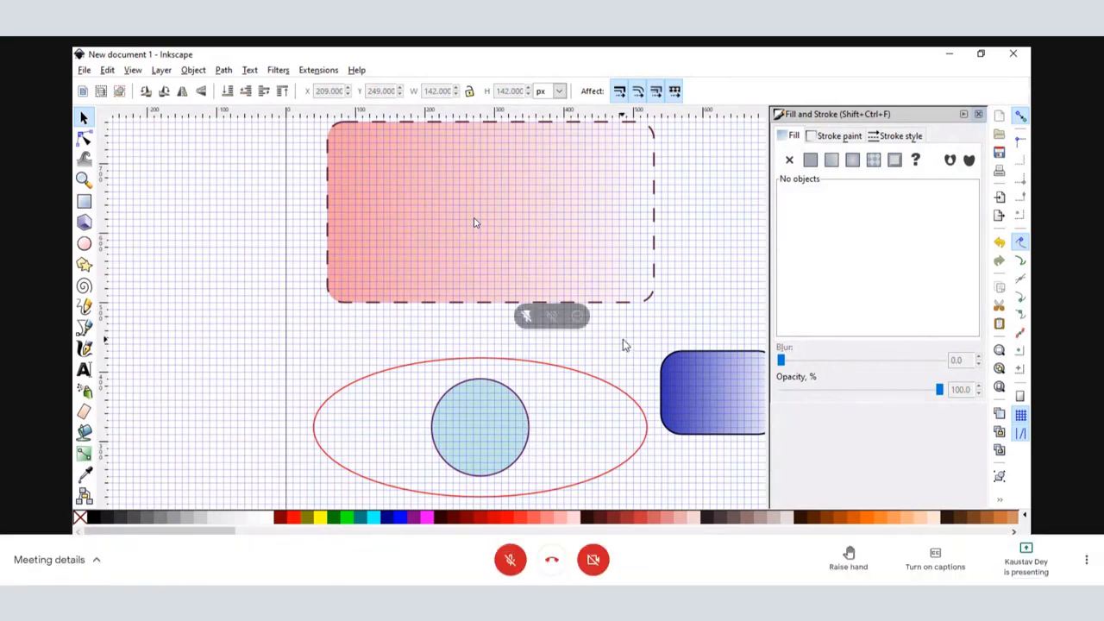
{"action": "key", "text": "ctrl+d"}
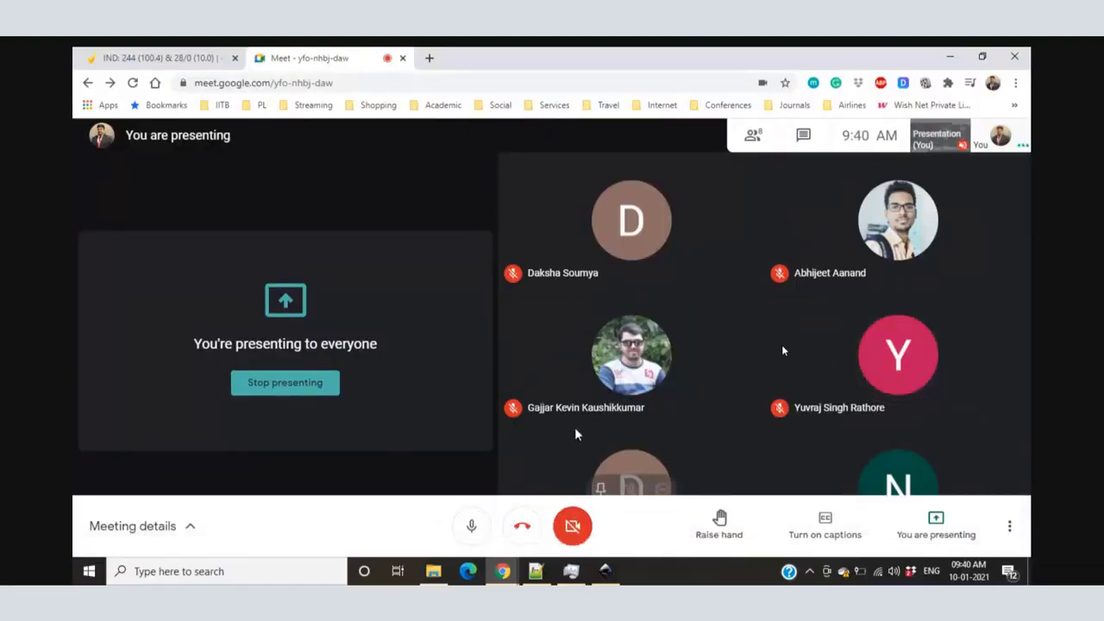
{"action": "key", "text": "Escape"}
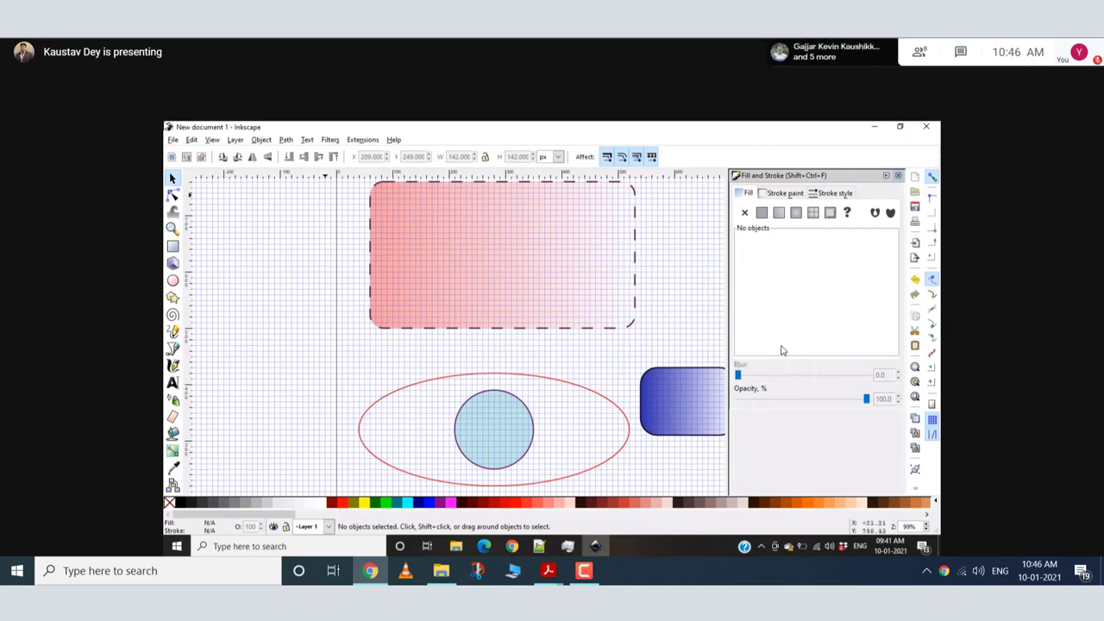
Draw a straight horizontal line about 400 px long between the dashed rectangle and the ellipse with the Bezier pen
{"action": "left_click", "coordinate": [173, 349]}
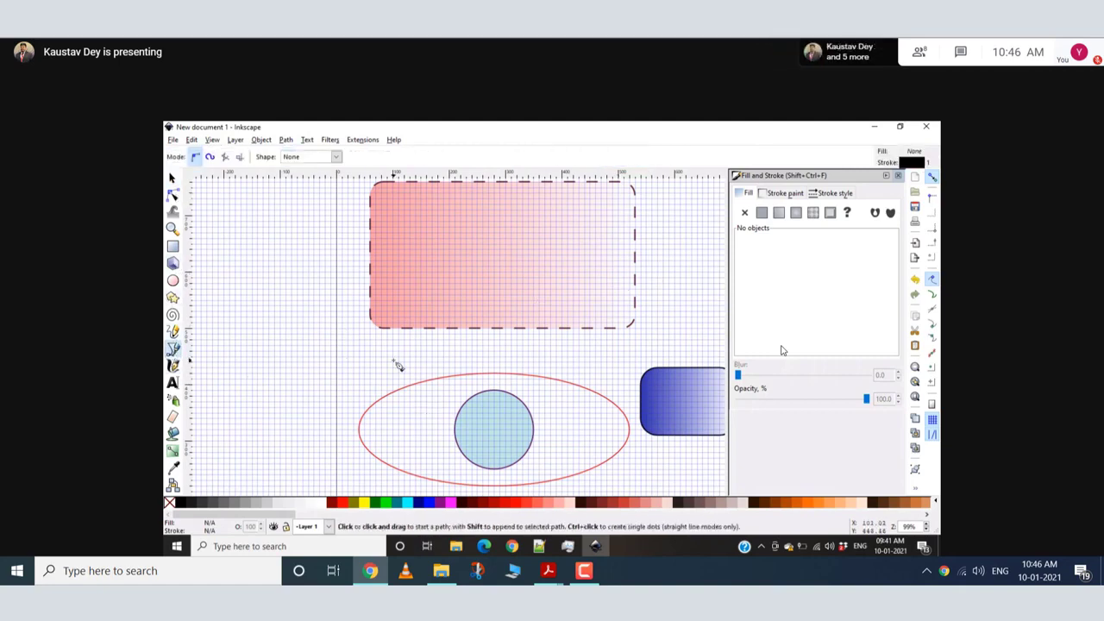
{"action": "left_click_drag", "start_coordinate": [381, 357], "coordinate": [612, 363]}
{"action": "key", "text": "Return"}
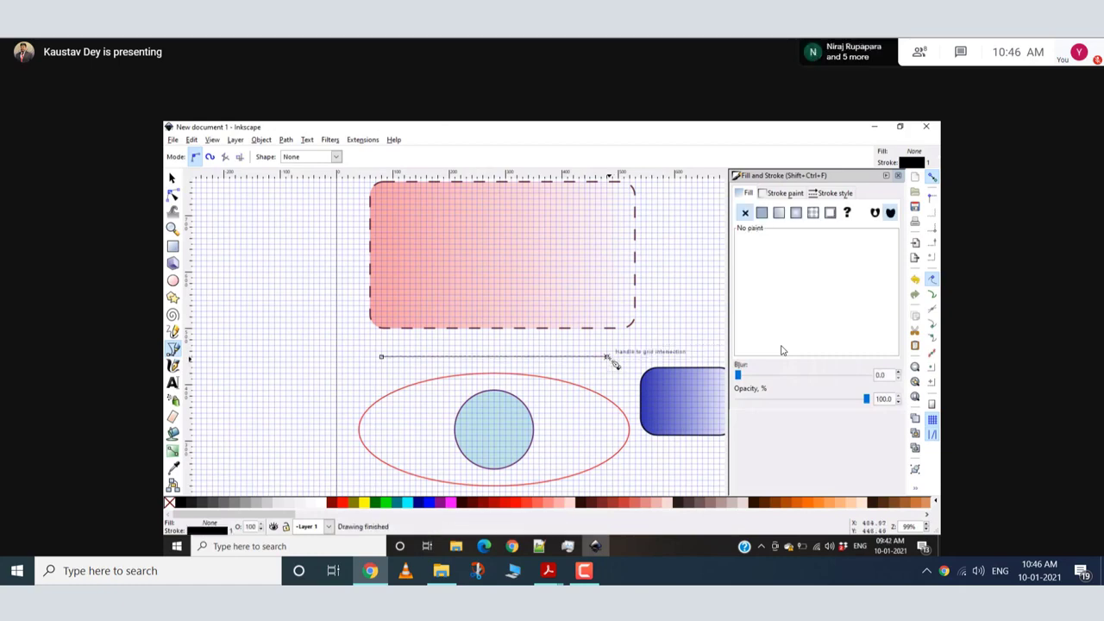
Apply a dash-dot pattern to the new line's stroke
{"action": "left_click", "coordinate": [824, 194]}
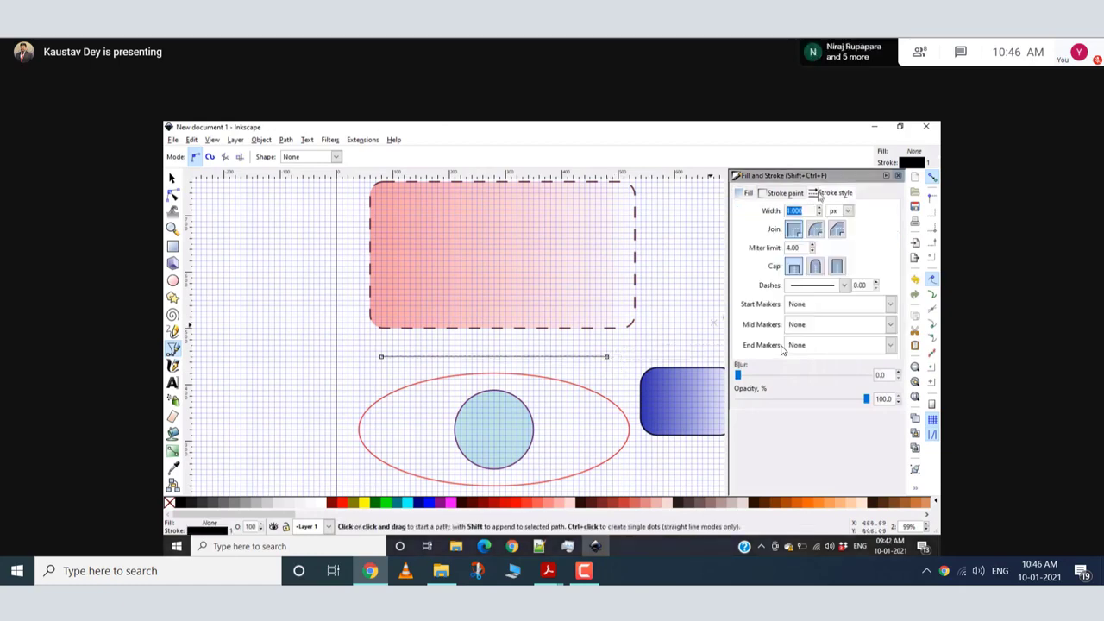
{"action": "left_click", "coordinate": [835, 285]}
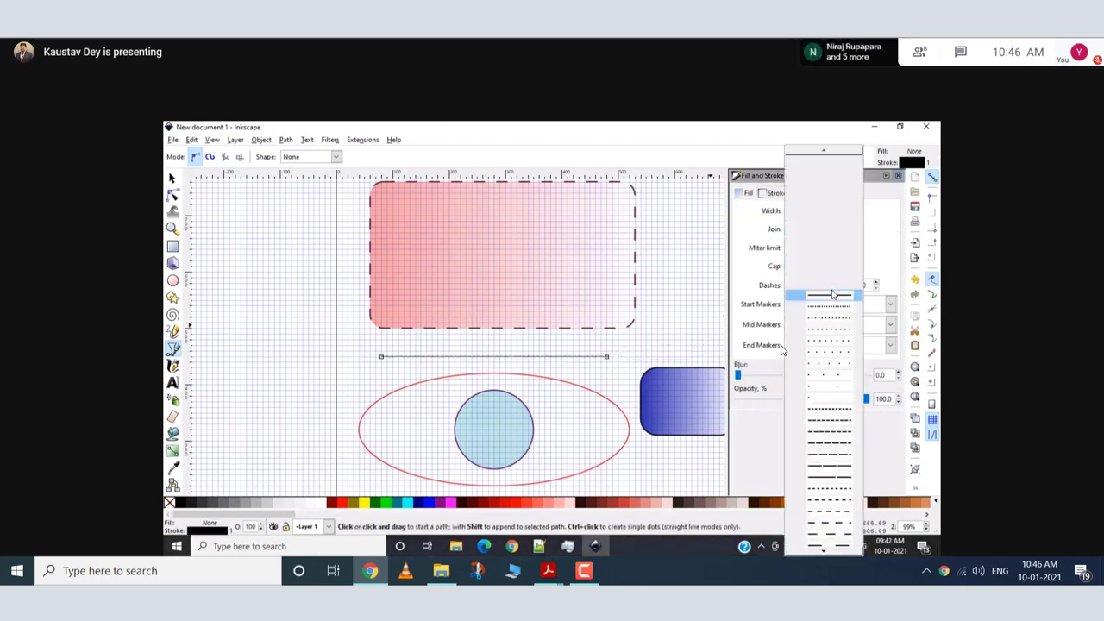
{"action": "left_click", "coordinate": [828, 489]}
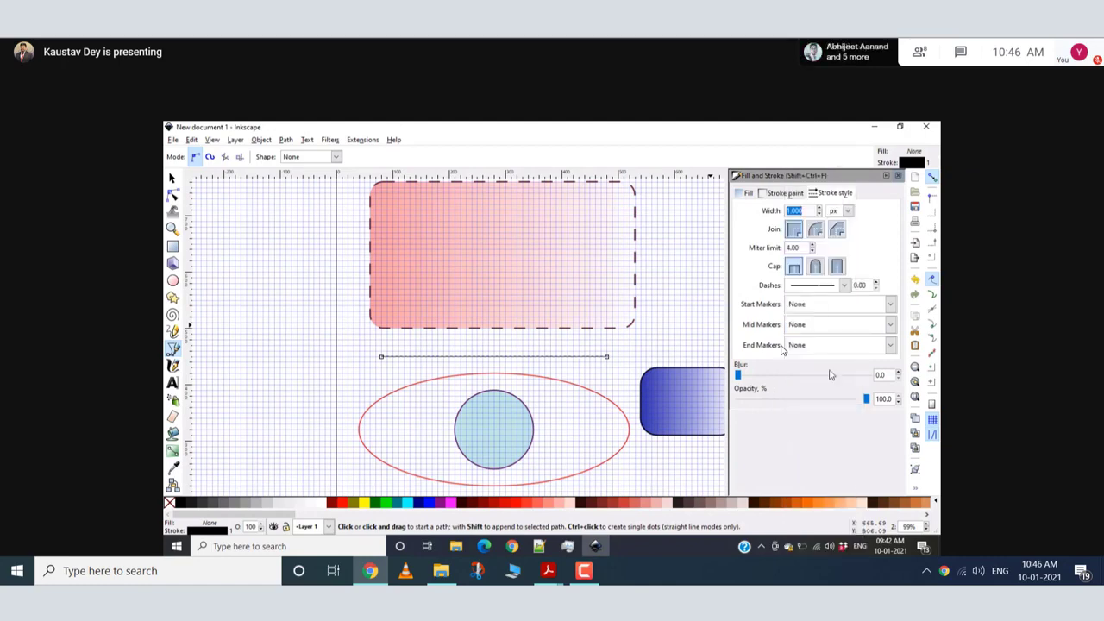
{"action": "left_click", "coordinate": [835, 286]}
{"action": "left_click", "coordinate": [822, 460]}
Select the dash-dot line and set its stroke width to 3 px
{"action": "left_click", "coordinate": [172, 178]}
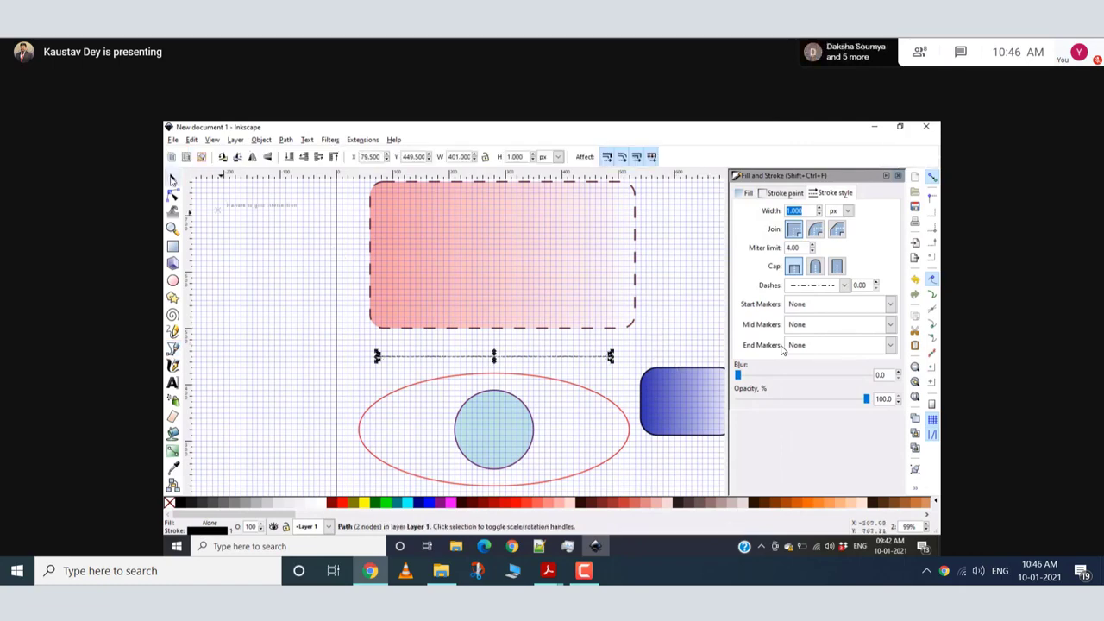
{"action": "left_click", "coordinate": [569, 359]}
{"action": "left_click", "coordinate": [569, 360]}
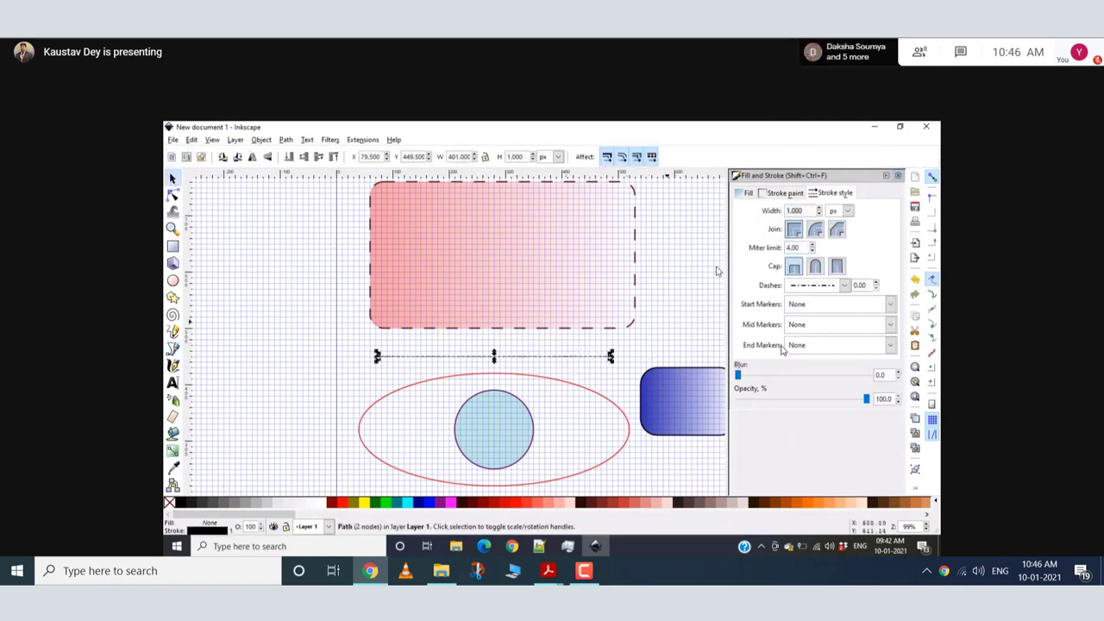
{"action": "double_click", "coordinate": [796, 211]}
{"action": "type", "text": "3"}
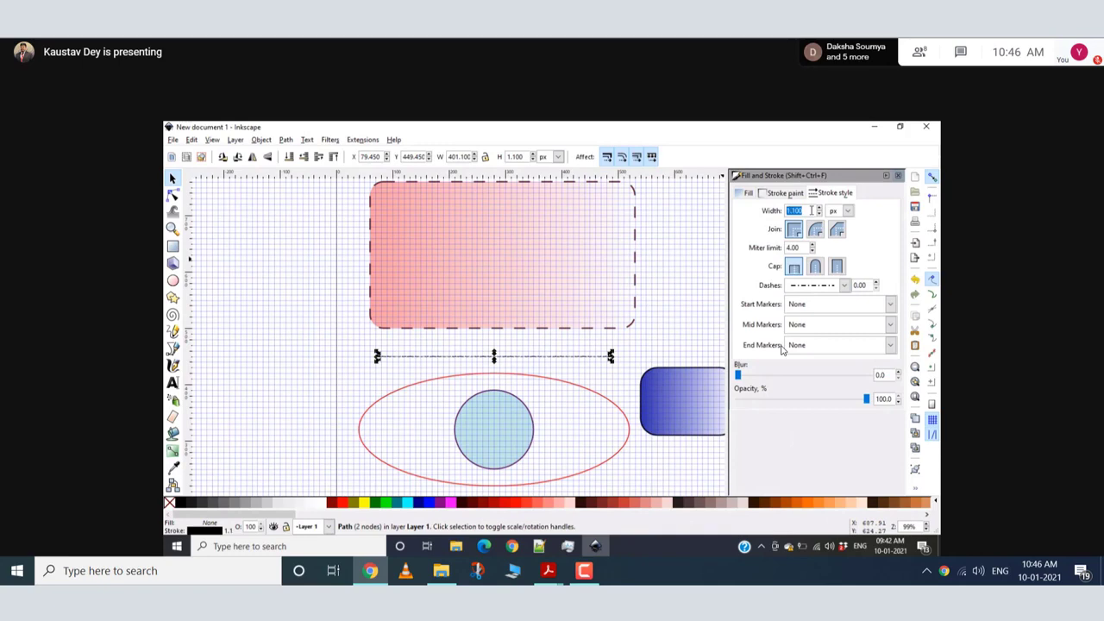
{"action": "key", "text": "Return"}
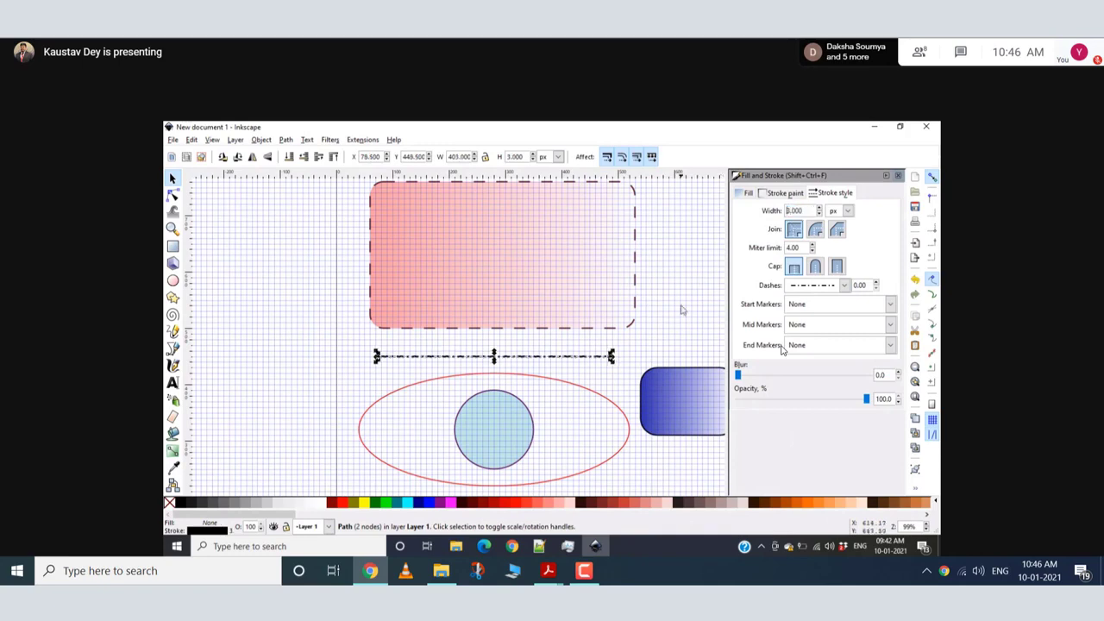
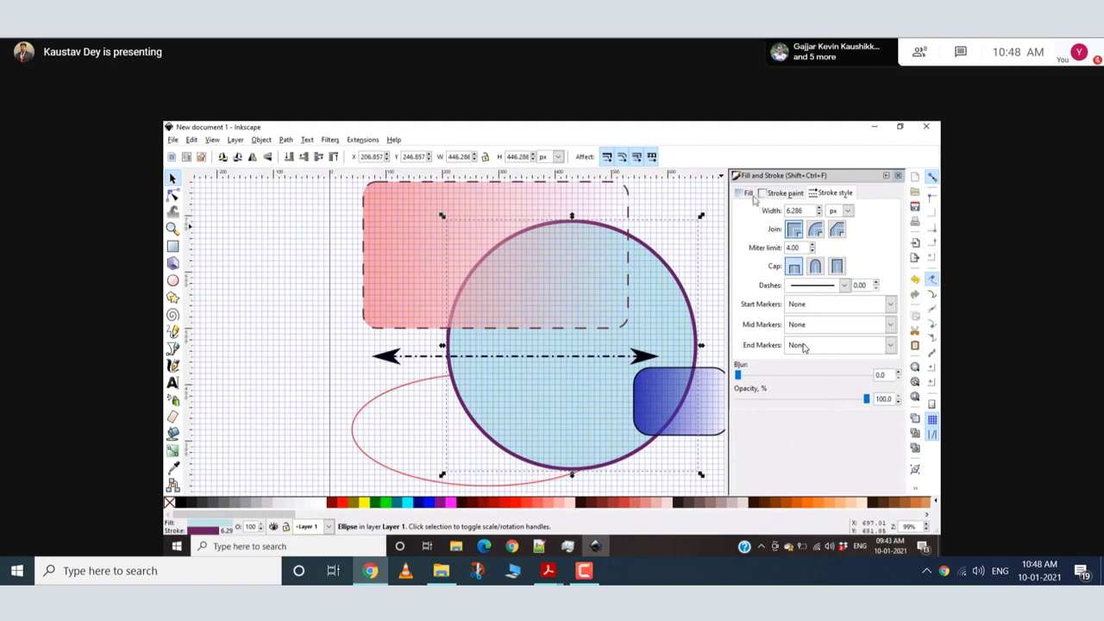
Try the large blue circle's opacity at about 5.3% and restore it to 100%
{"action": "left_click", "coordinate": [749, 194]}
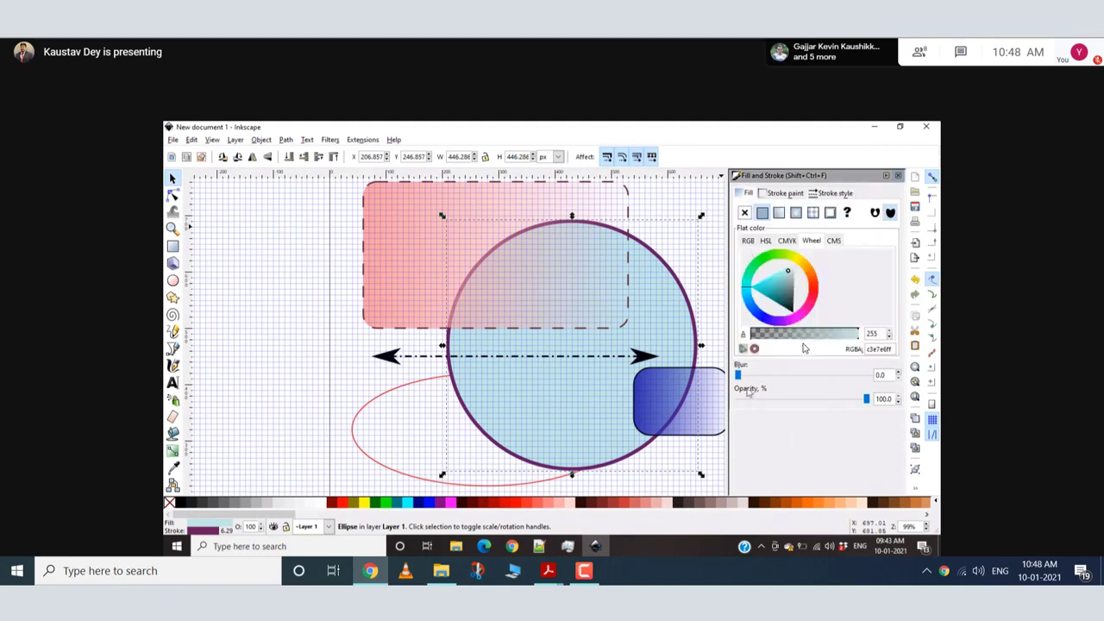
{"action": "left_click_drag", "start_coordinate": [863, 399], "coordinate": [747, 414]}
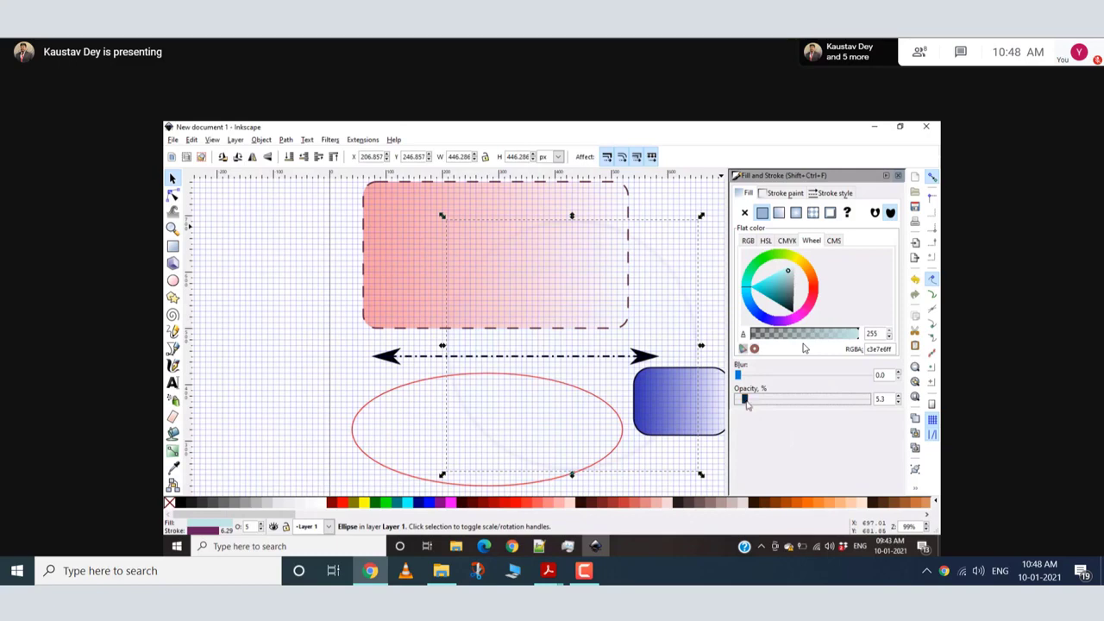
{"action": "left_click_drag", "start_coordinate": [745, 399], "coordinate": [872, 399]}
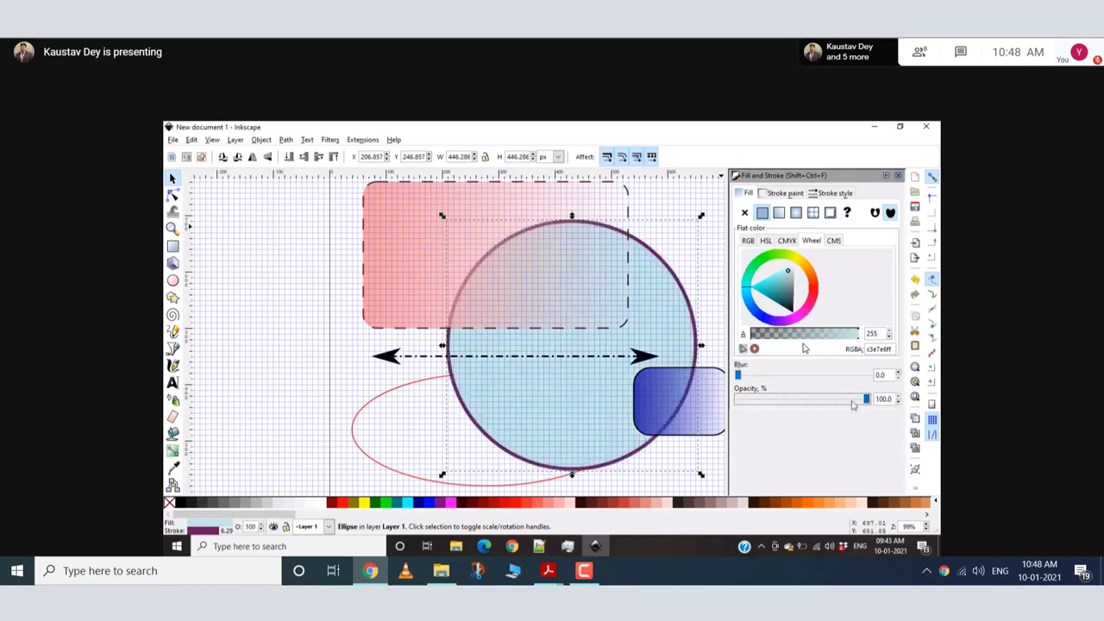
Move the large blue circle 30 px left and 30 px up over the dashed rectangle and set its opacity to 99.1%
{"action": "left_click", "coordinate": [415, 248]}
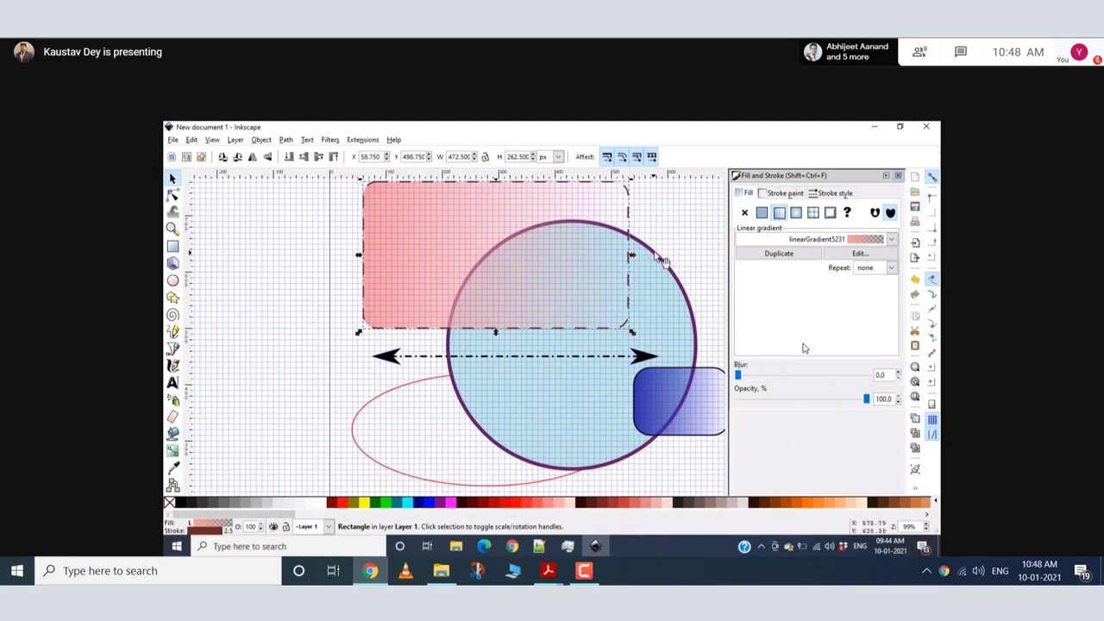
{"action": "left_click_drag", "start_coordinate": [661, 254], "coordinate": [633, 266]}
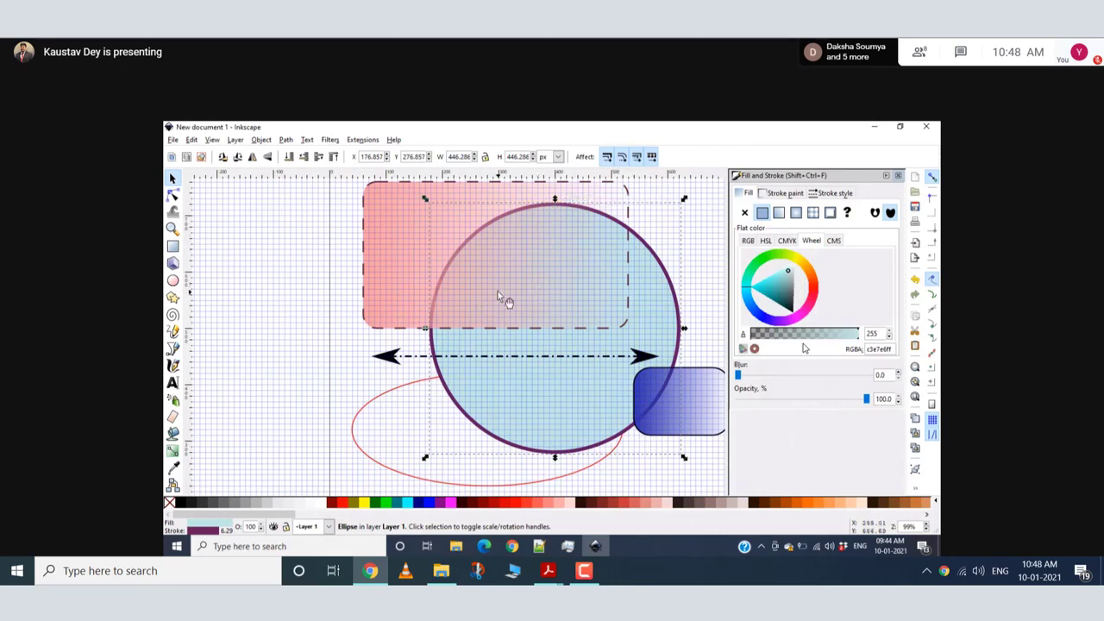
{"action": "left_click", "coordinate": [397, 293]}
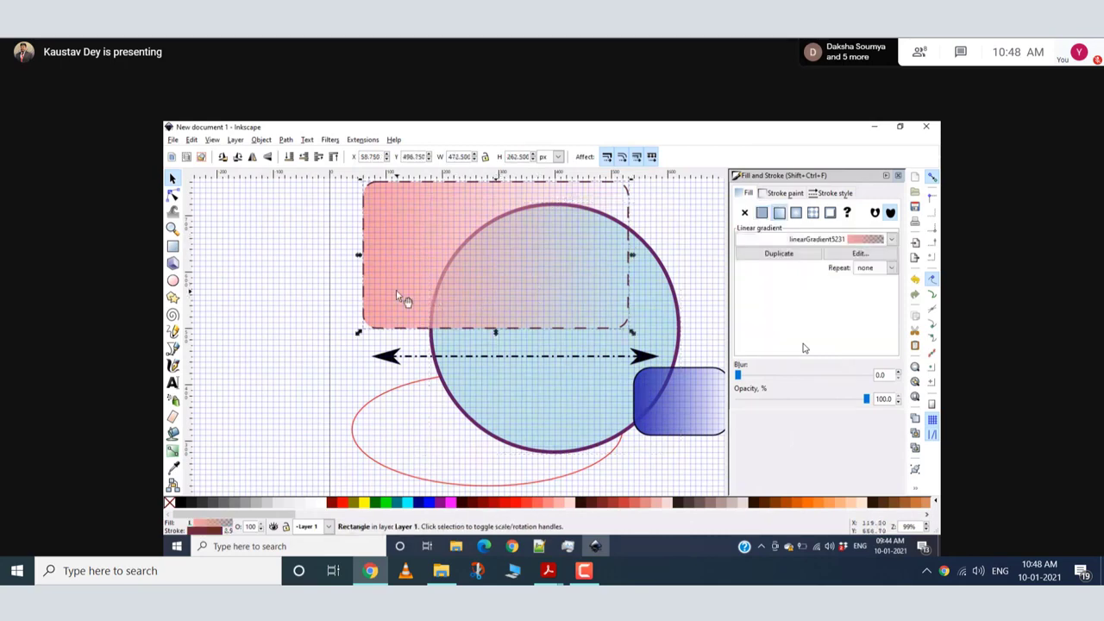
{"action": "left_click", "coordinate": [502, 420]}
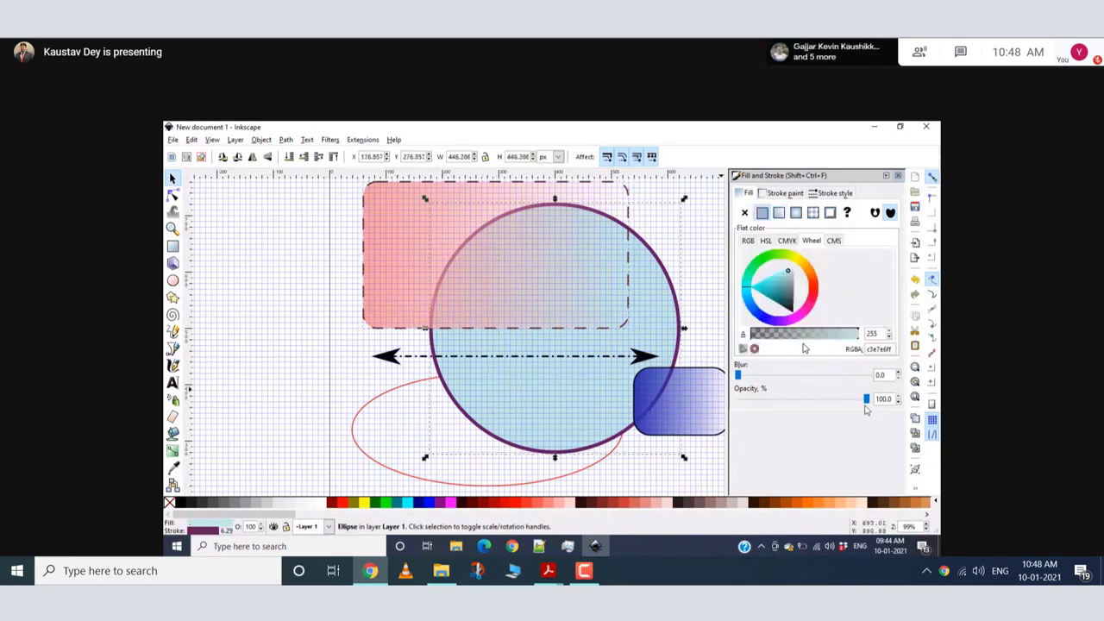
{"action": "mouse_move", "coordinate": [867, 403]}
{"action": "left_mouse_down"}
{"action": "mouse_move", "coordinate": [719, 402]}
{"action": "mouse_move", "coordinate": [865, 399]}
{"action": "left_mouse_up"}
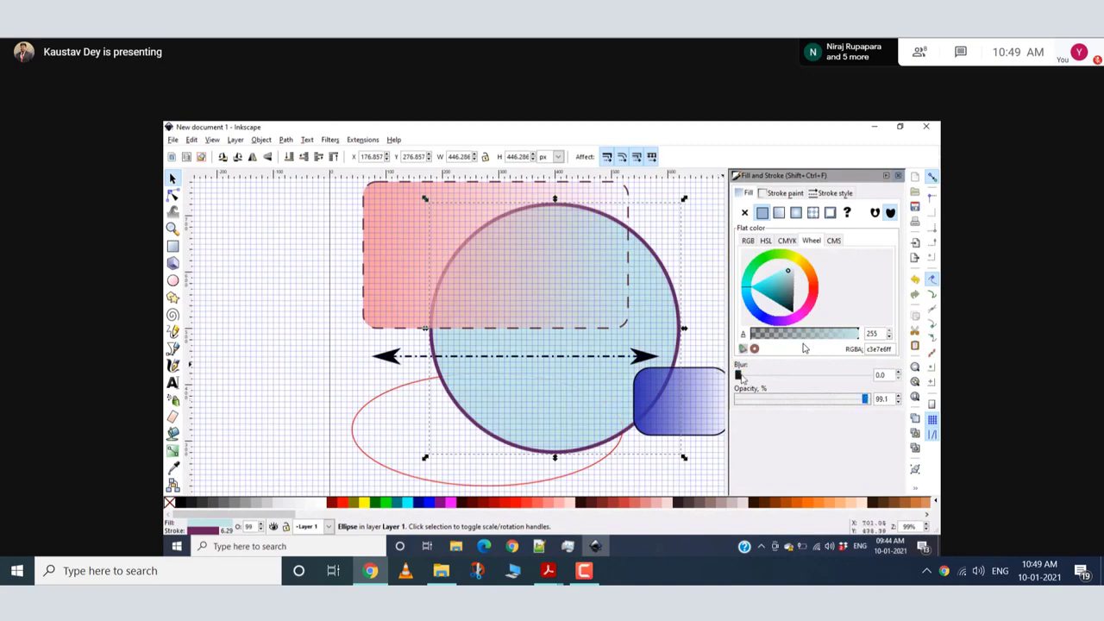
Try blurring the large blue circle by about 46% and deselect it
{"action": "left_click_drag", "start_coordinate": [740, 377], "coordinate": [805, 382]}
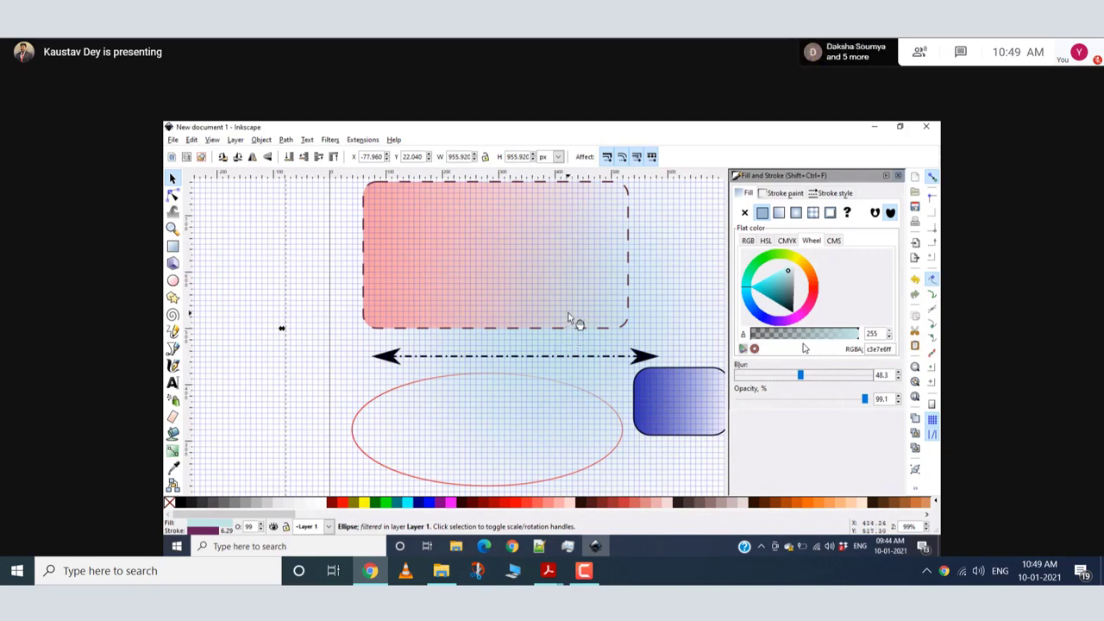
{"action": "key", "text": "Left"}
{"action": "key", "text": "Left"}
{"action": "left_click", "coordinate": [258, 316]}
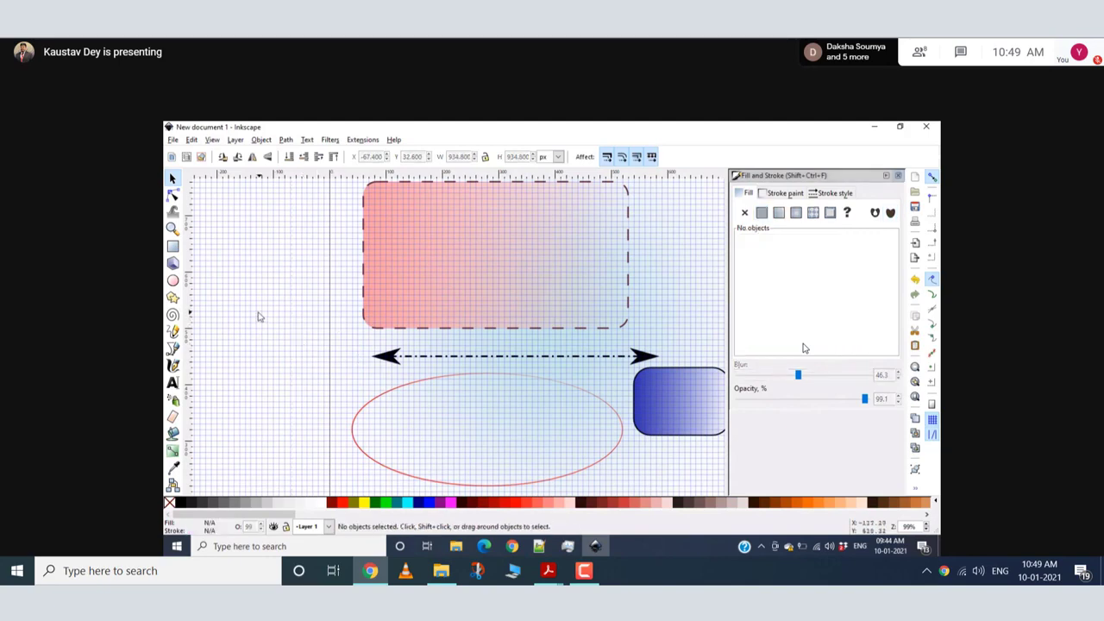
Draw a pie slice with start angle 0 and end angle 120 in the empty area left of the dashed rectangle
{"action": "key", "text": "minus"}
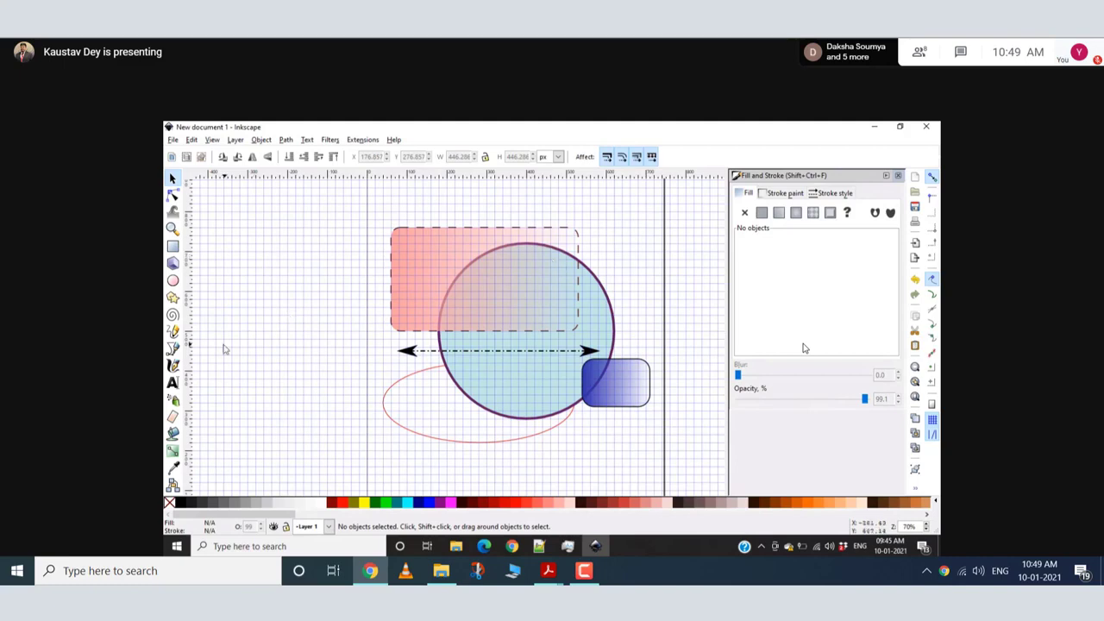
{"action": "left_click", "coordinate": [173, 284]}
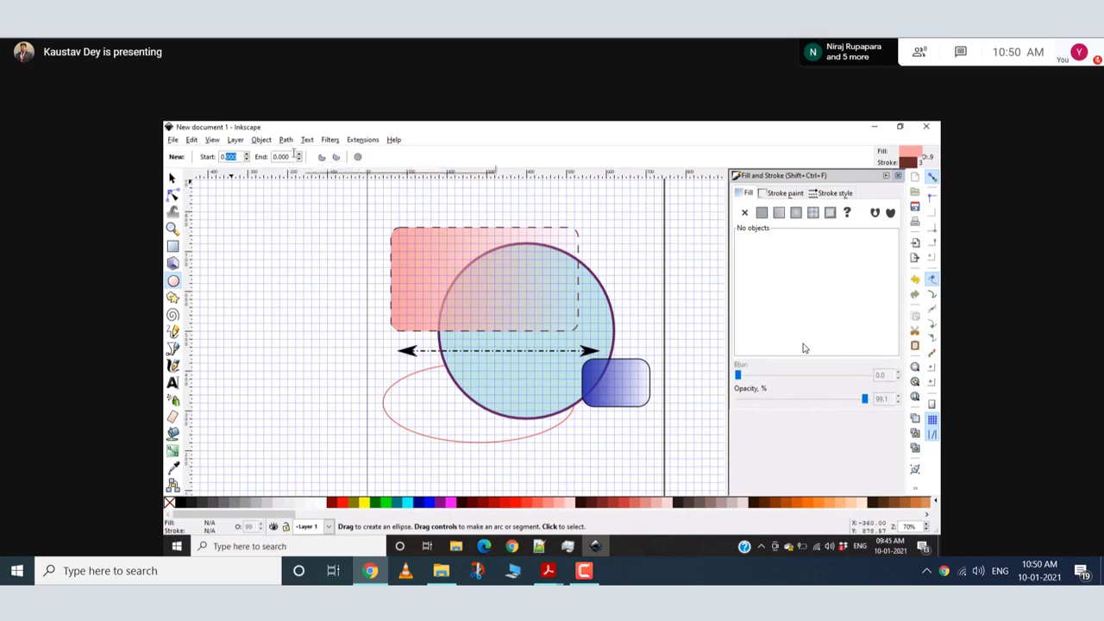
{"action": "left_click", "coordinate": [290, 156]}
{"action": "type", "text": "0.12"}
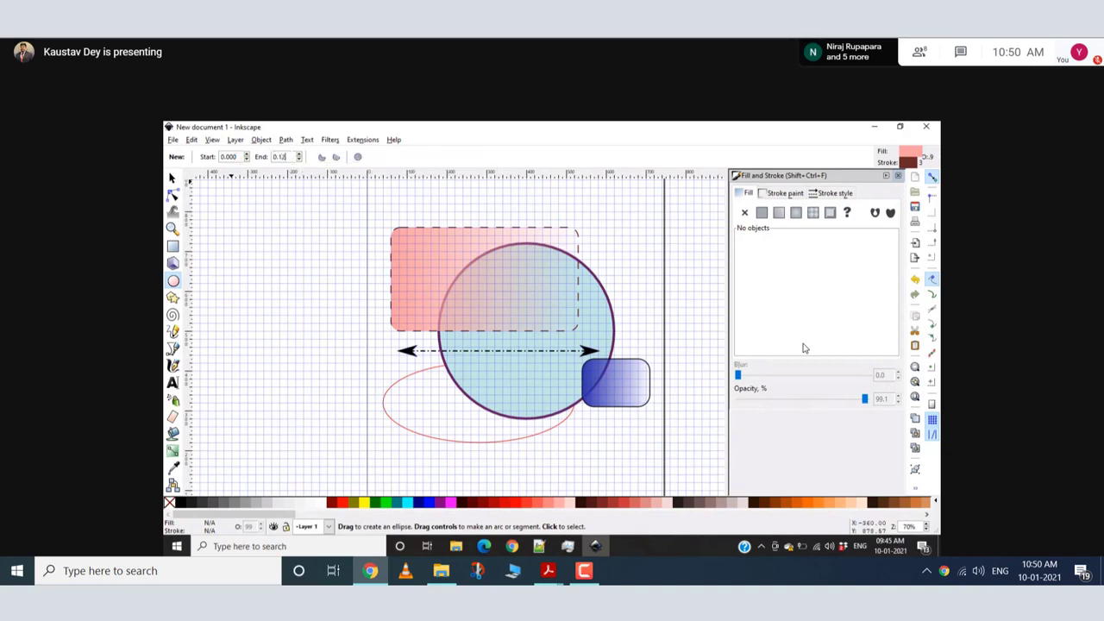
{"action": "type", "text": "0"}
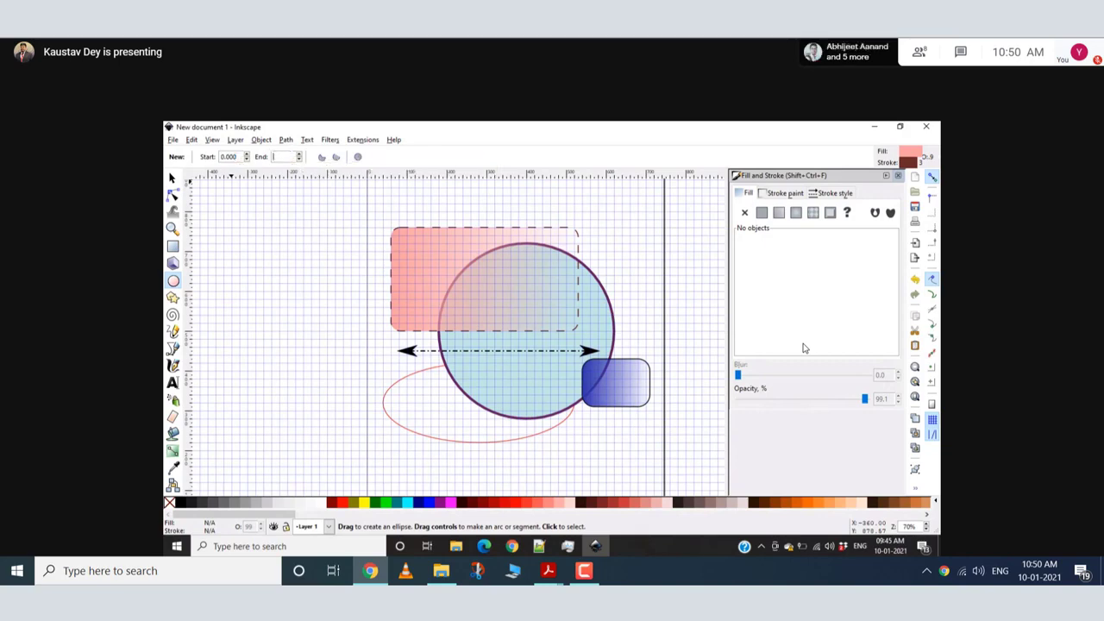
{"action": "key", "text": "Return"}
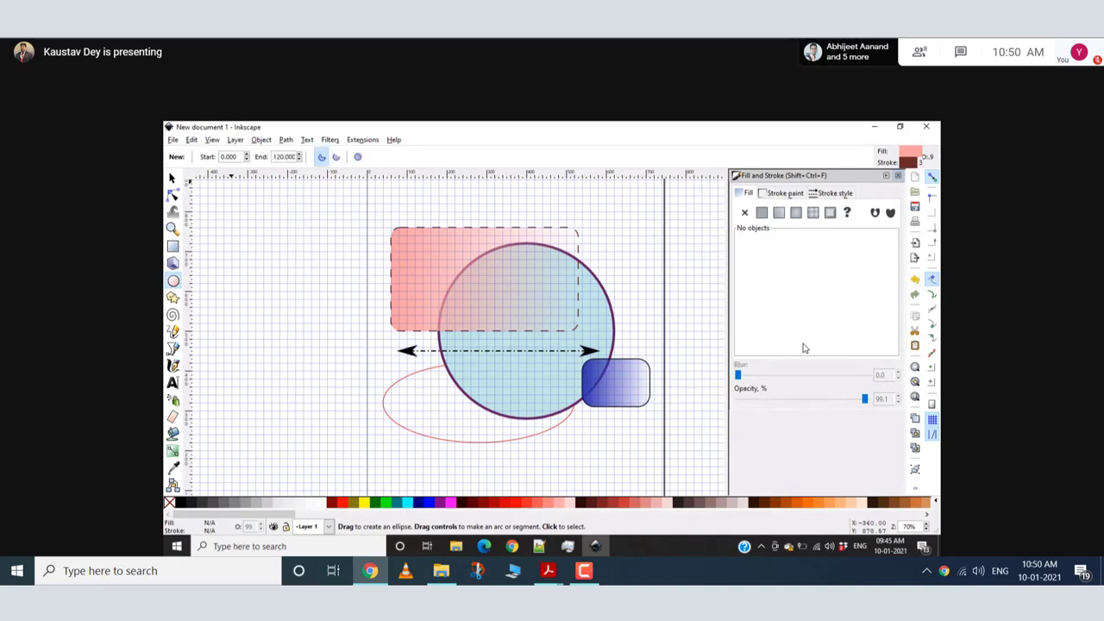
{"action": "left_click", "coordinate": [322, 158]}
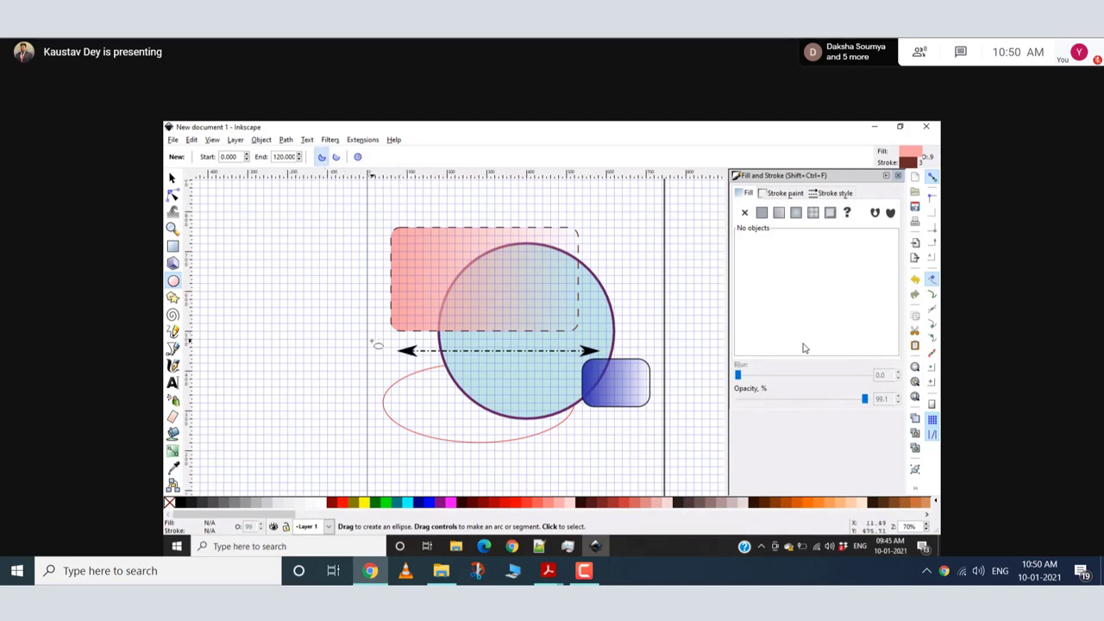
{"action": "left_click_drag", "start_coordinate": [222, 255], "coordinate": [360, 412]}
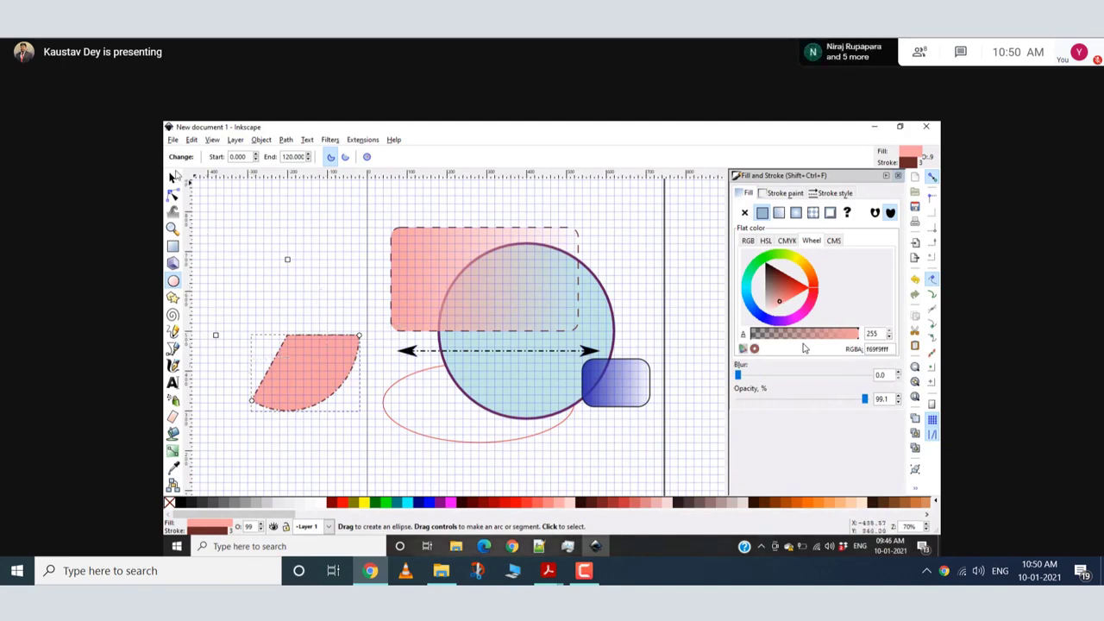
Remove the fill from the pie slice beside the dashed rectangle and deselect it
{"action": "left_click", "coordinate": [171, 179]}
{"action": "left_click", "coordinate": [255, 283]}
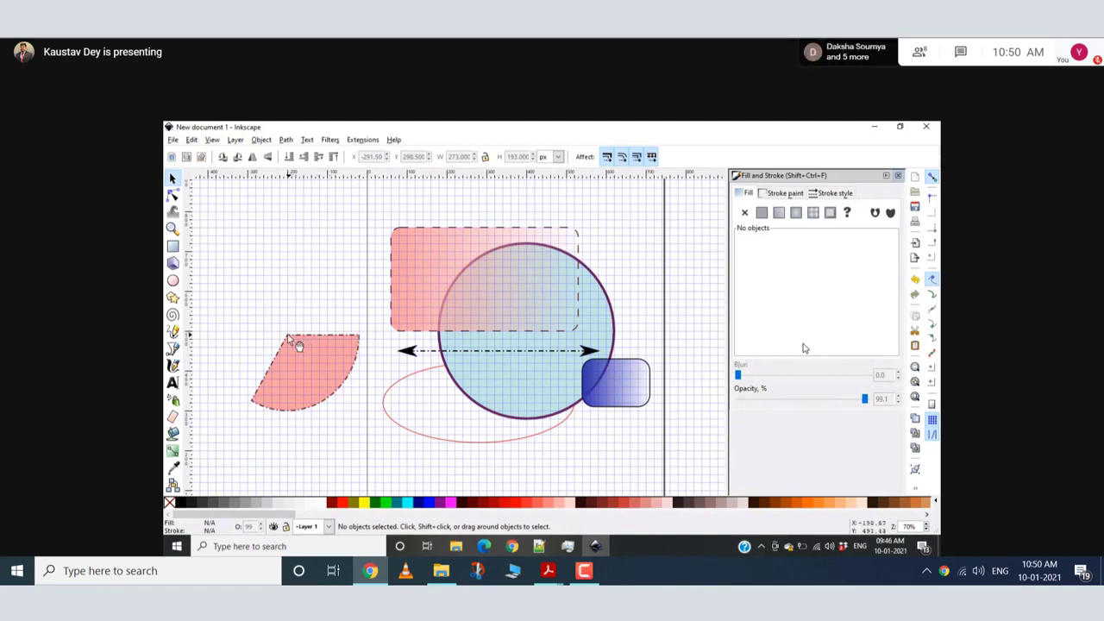
{"action": "left_click", "coordinate": [326, 364]}
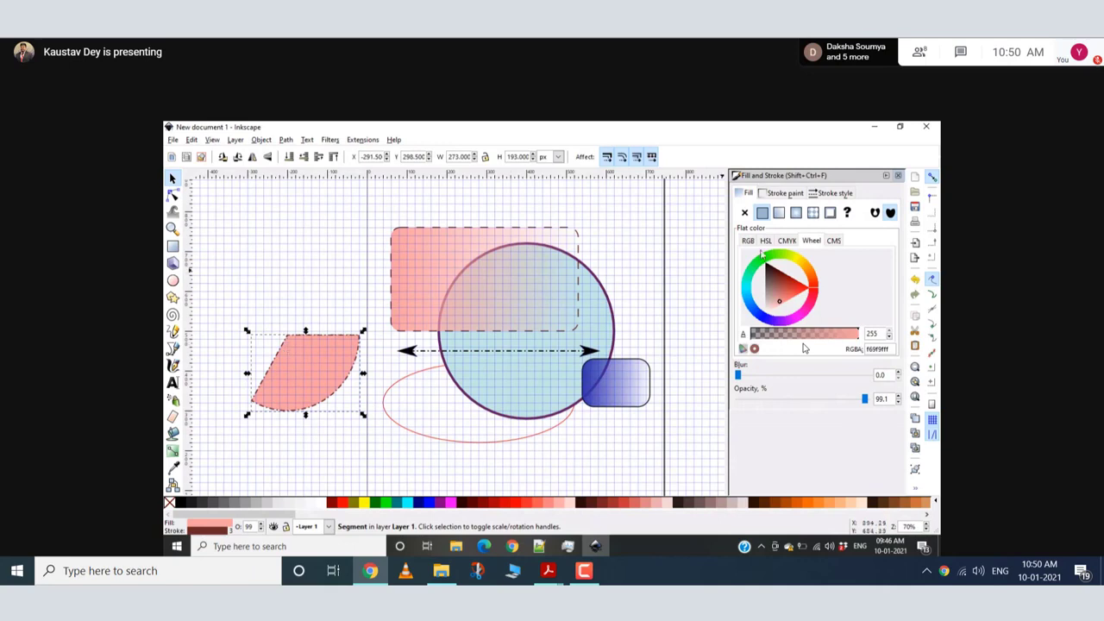
{"action": "left_click", "coordinate": [745, 212]}
{"action": "left_click", "coordinate": [314, 262]}
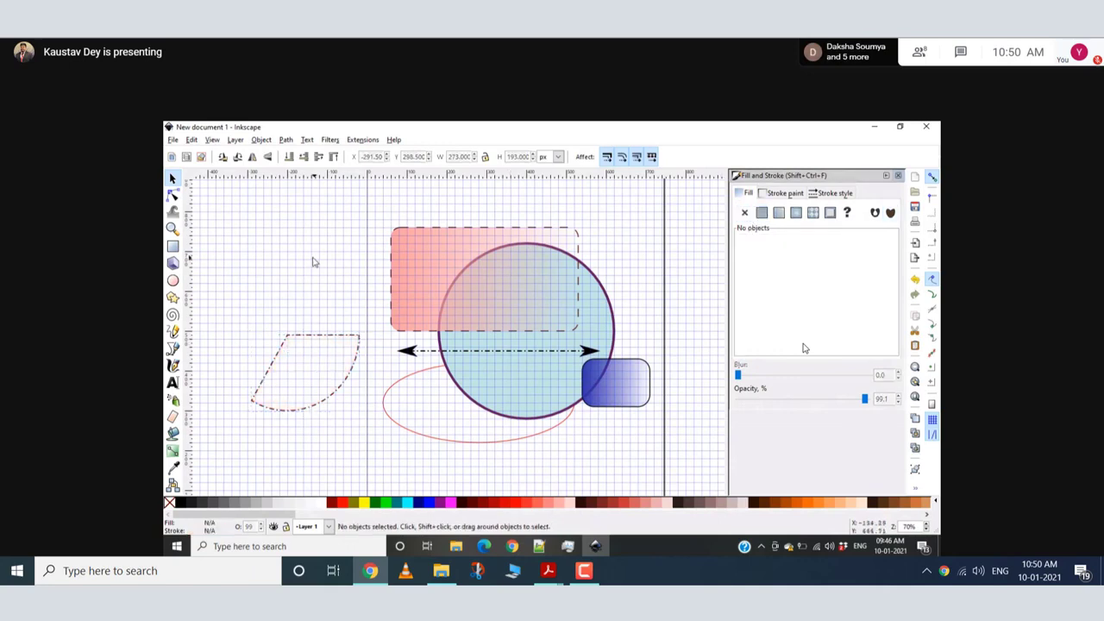
Try the unfilled pie slice as an open arc and switch it back to a closed segment
{"action": "left_click", "coordinate": [295, 343]}
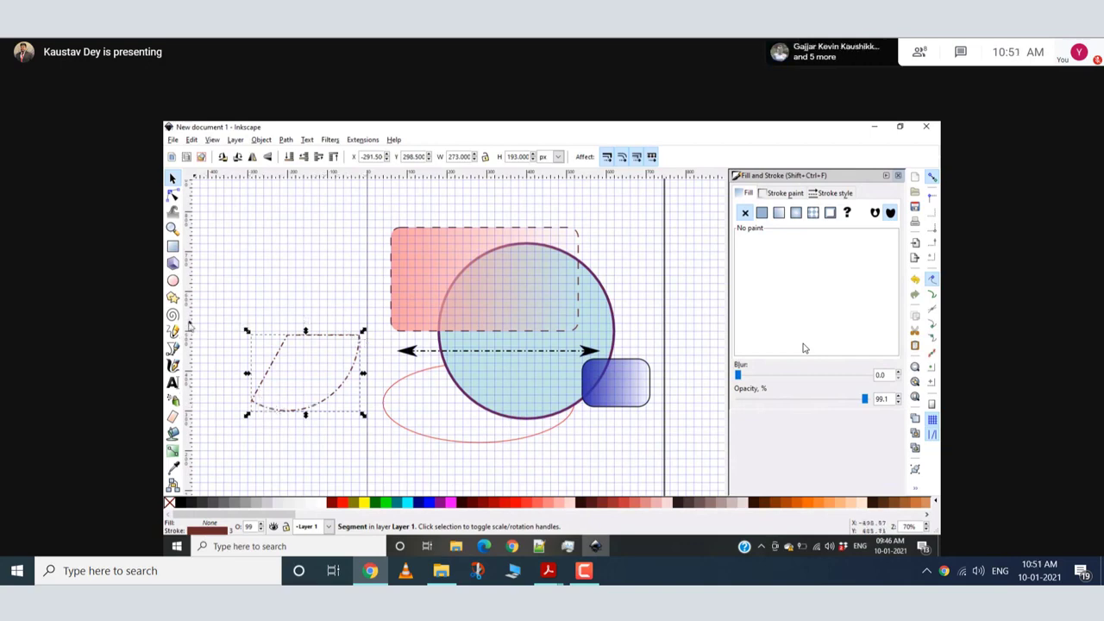
{"action": "left_click", "coordinate": [172, 281]}
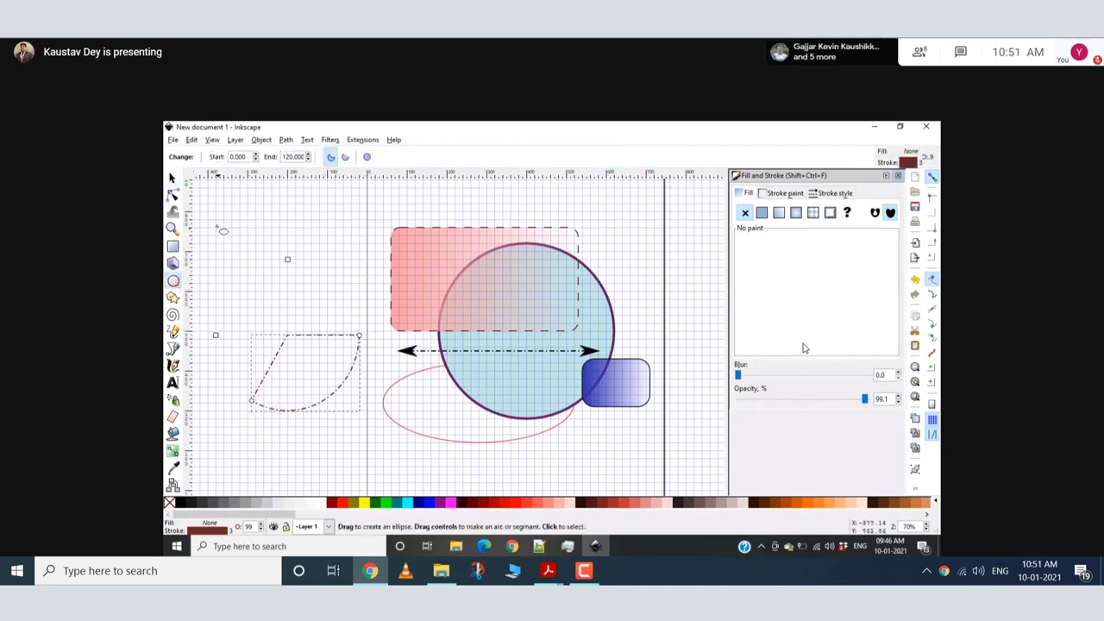
{"action": "left_click", "coordinate": [345, 156]}
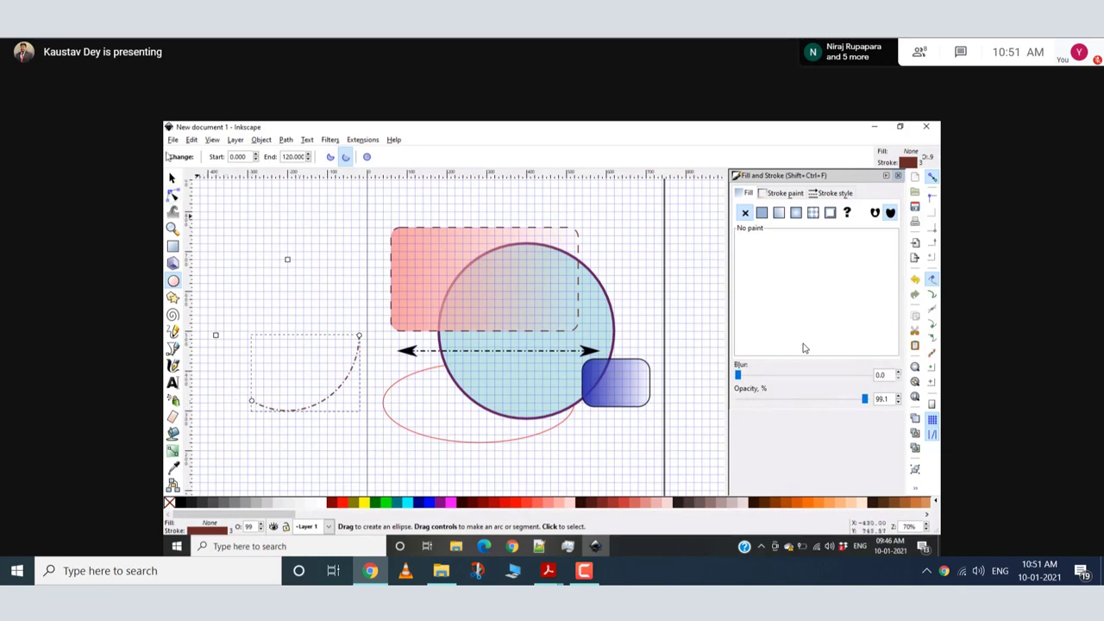
{"action": "left_click", "coordinate": [172, 177]}
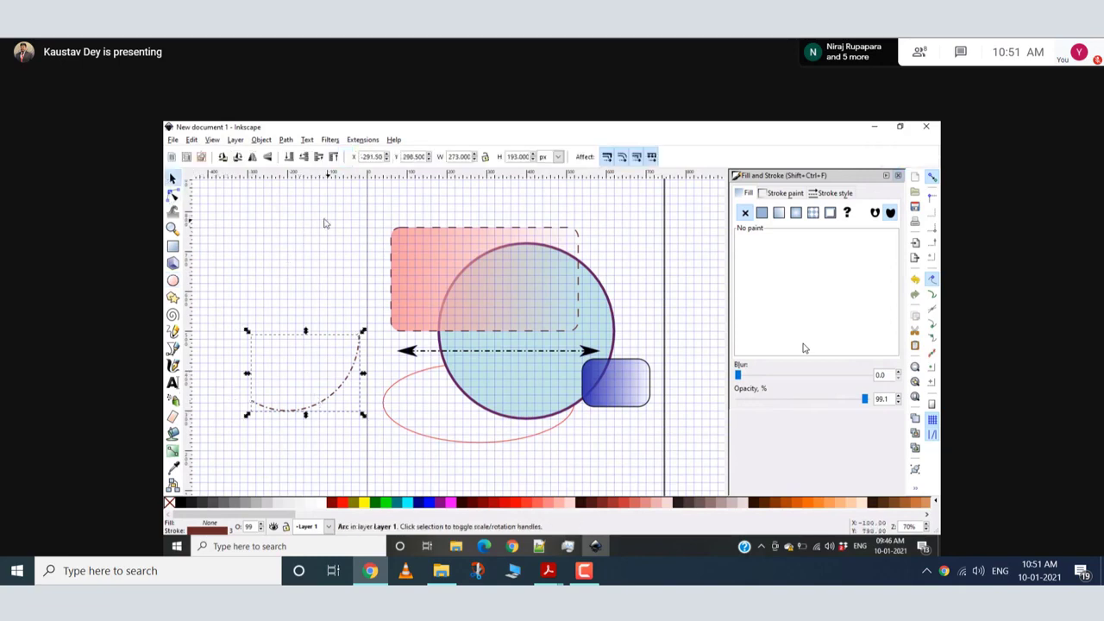
{"action": "left_click", "coordinate": [173, 280]}
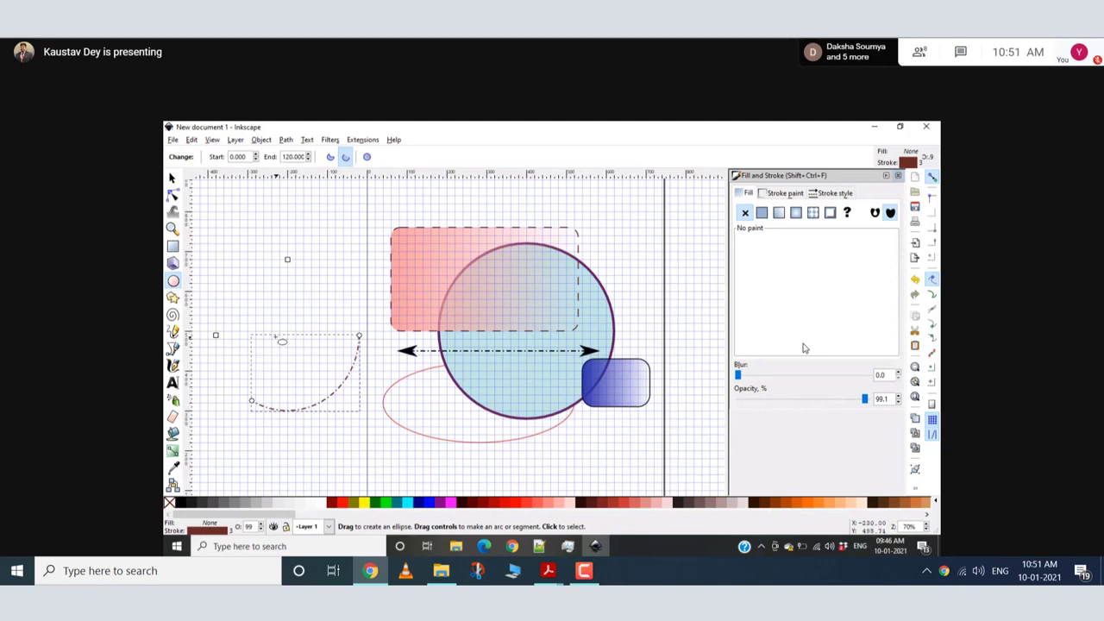
{"action": "left_click", "coordinate": [331, 157]}
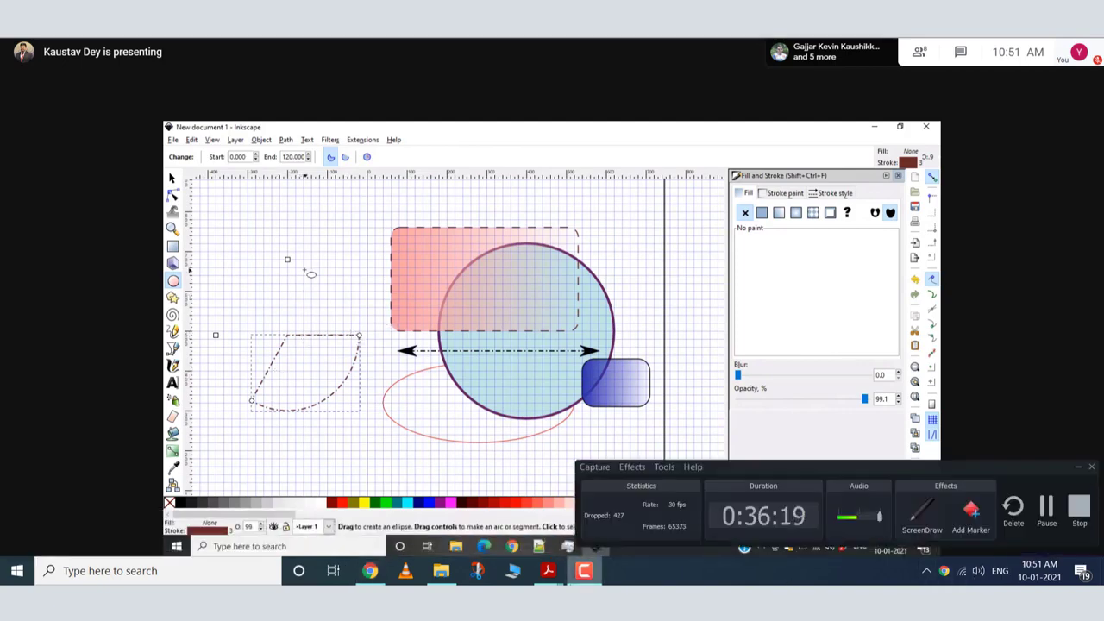
Make the pie slice a whole ellipse, try an end angle of 140 and make it whole again
{"action": "left_click", "coordinate": [367, 157]}
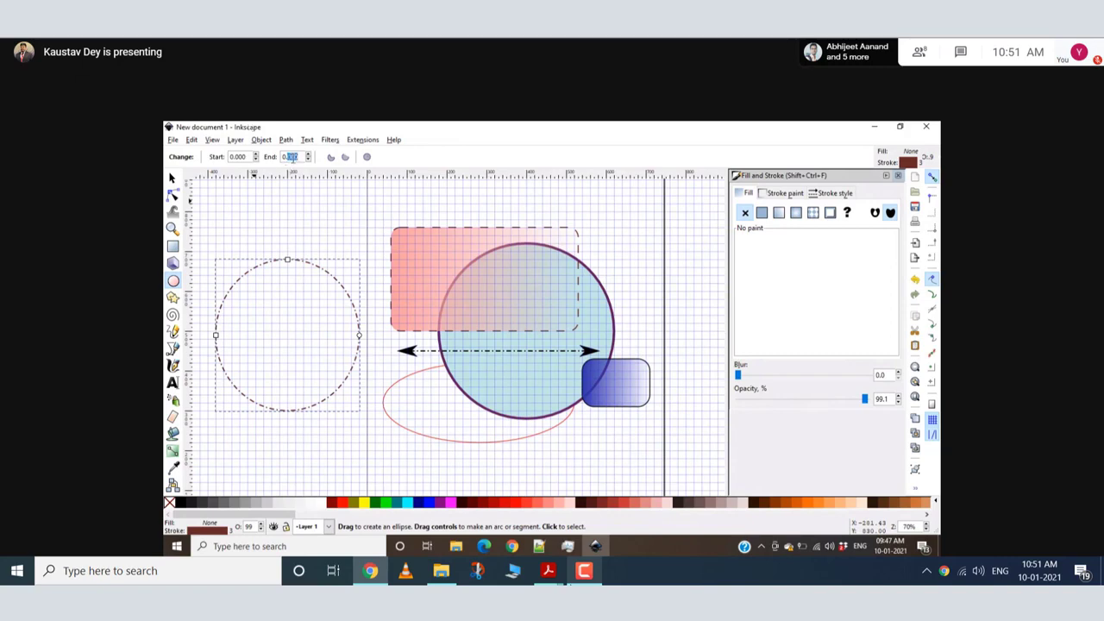
{"action": "type", "text": "14"}
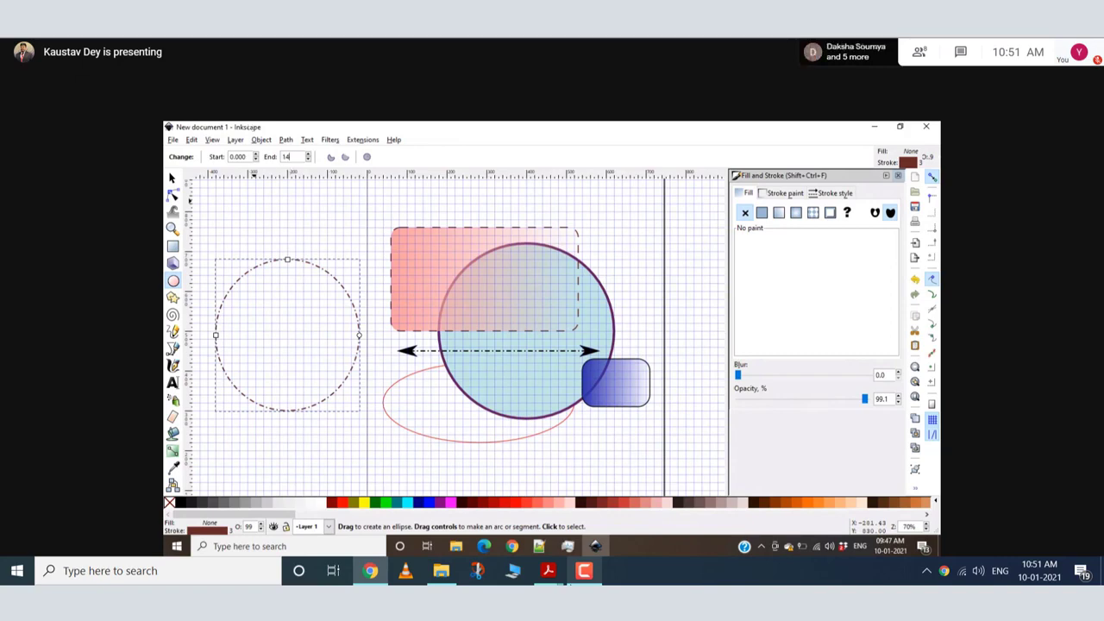
{"action": "type", "text": "0"}
{"action": "key", "text": "Return"}
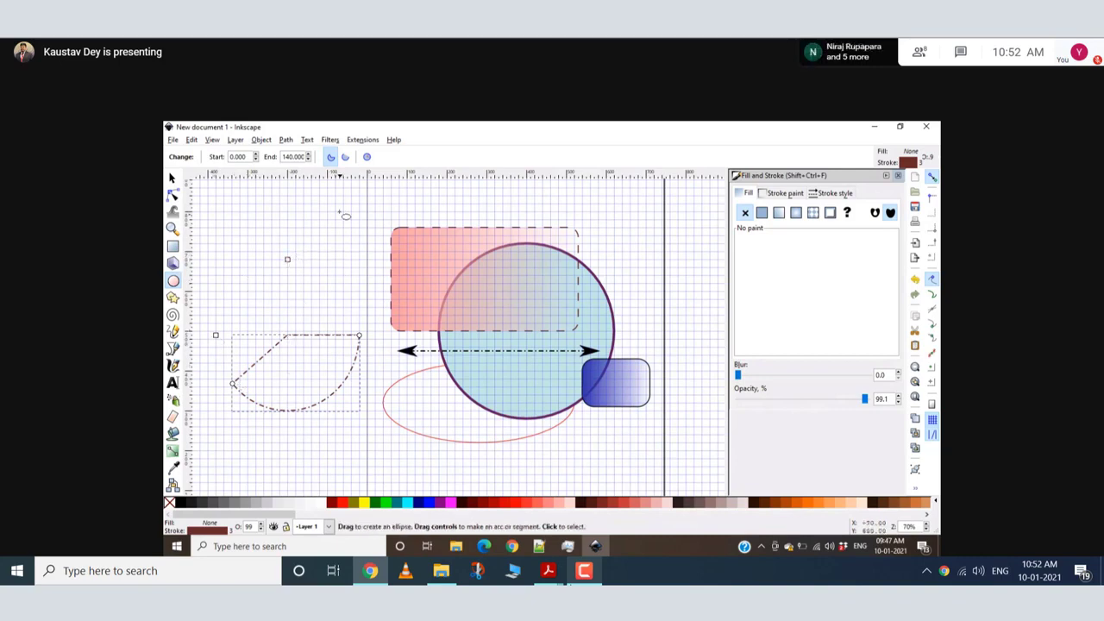
{"action": "left_click", "coordinate": [368, 156]}
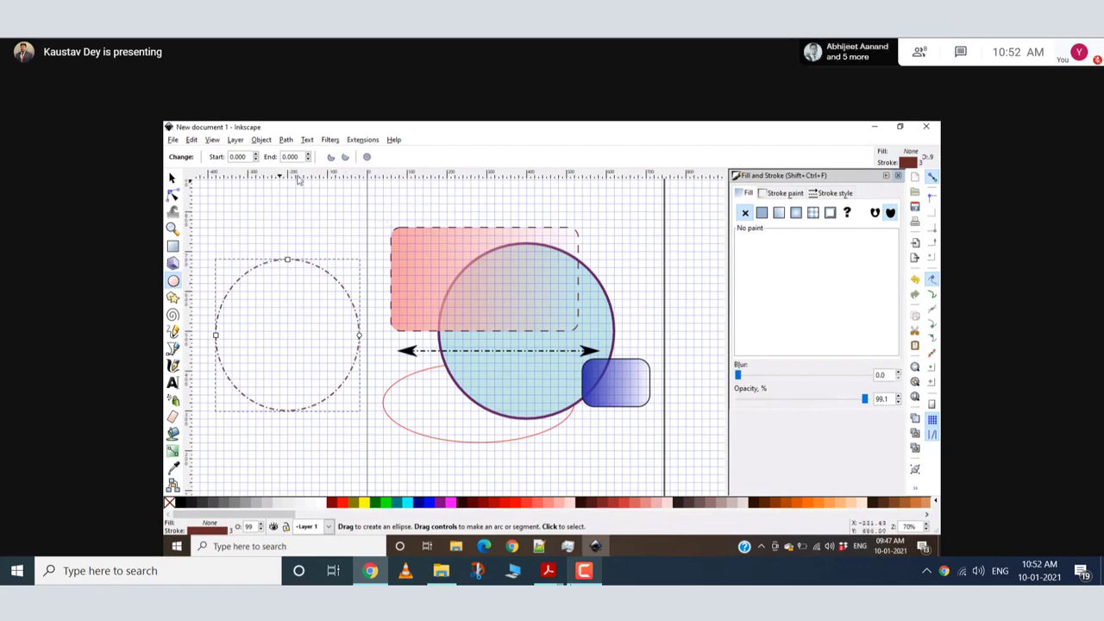
Try the large blue circle as a pie slice with start angle -40 and end angle 50
{"action": "left_click", "coordinate": [172, 178]}
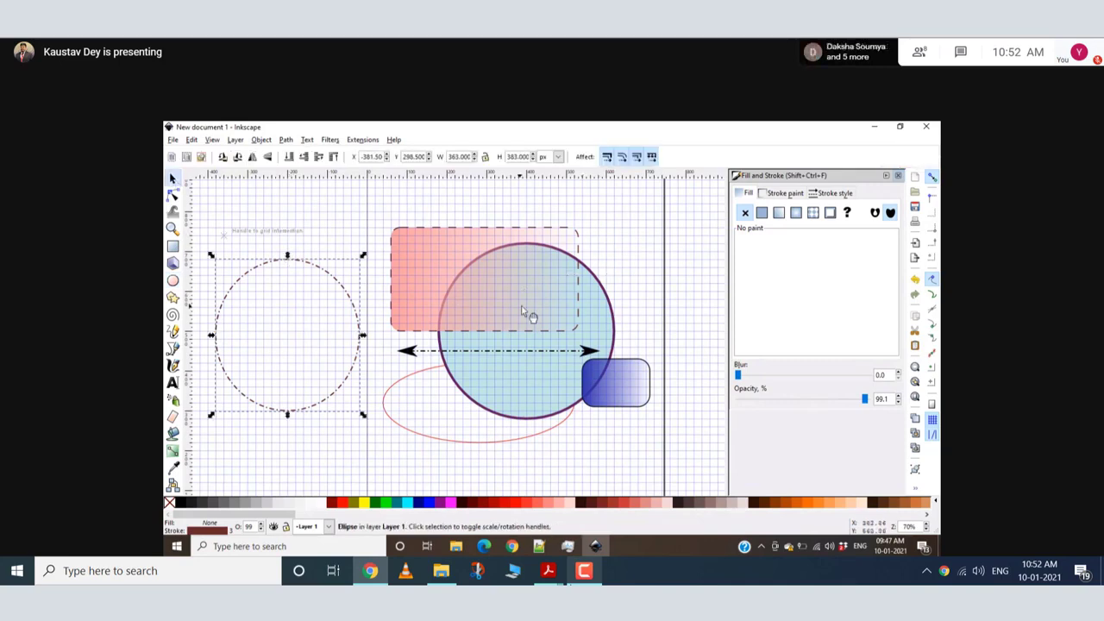
{"action": "left_click", "coordinate": [604, 287]}
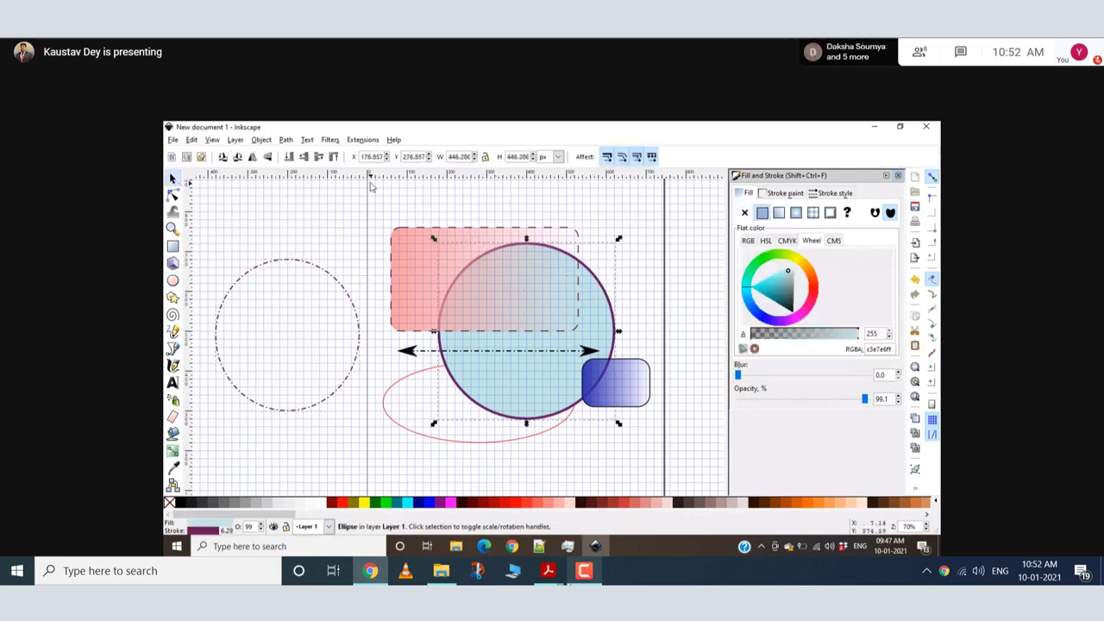
{"action": "left_click", "coordinate": [173, 280]}
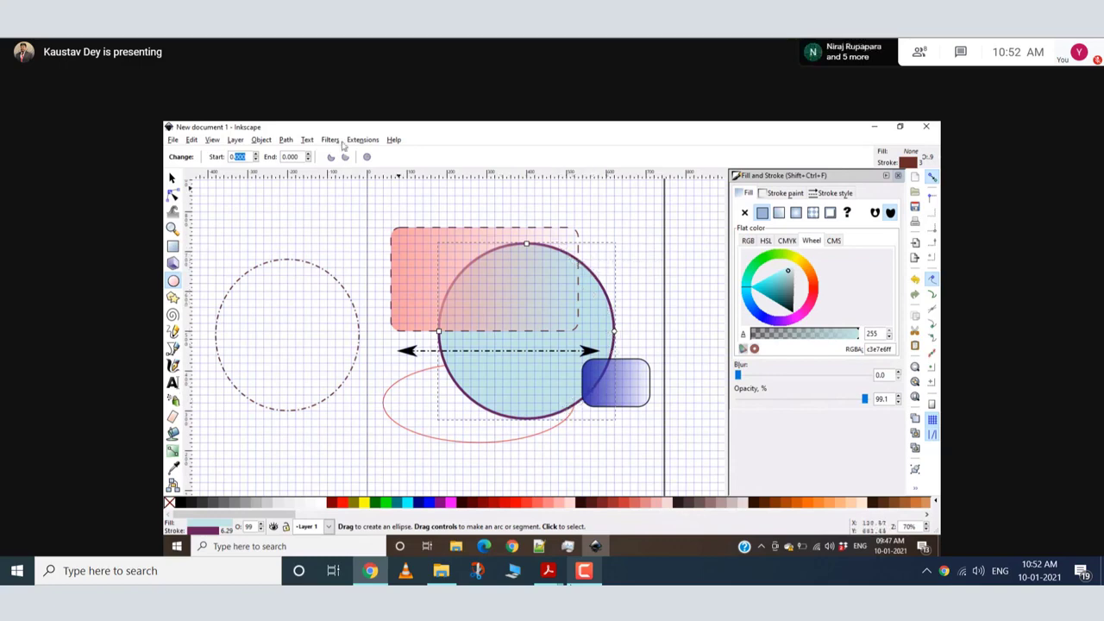
{"action": "type", "text": "1"}
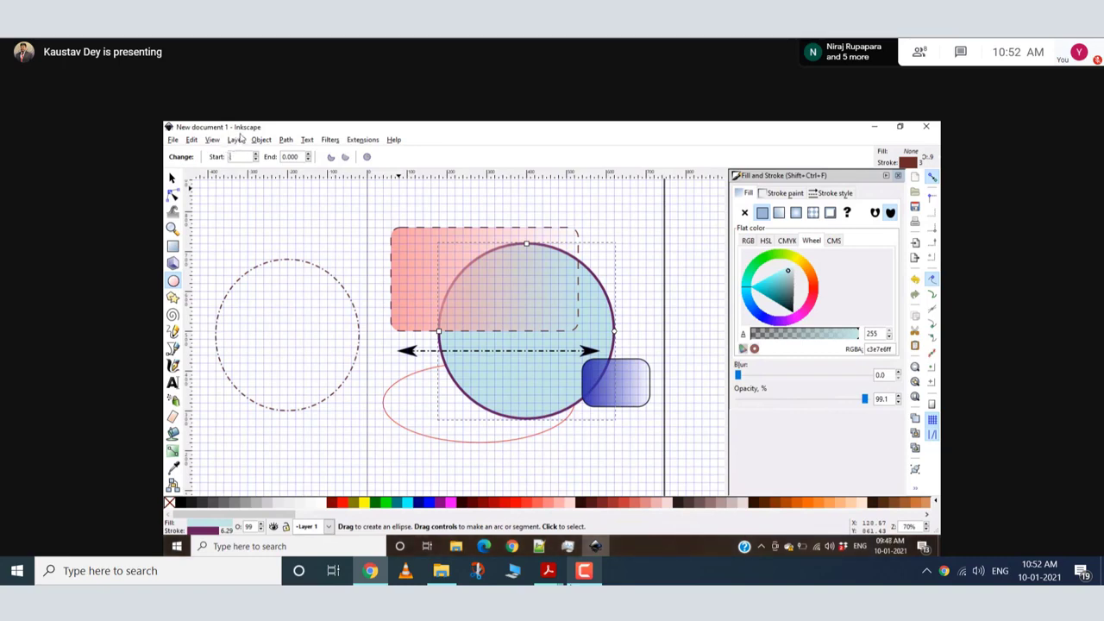
{"action": "type", "text": "40"}
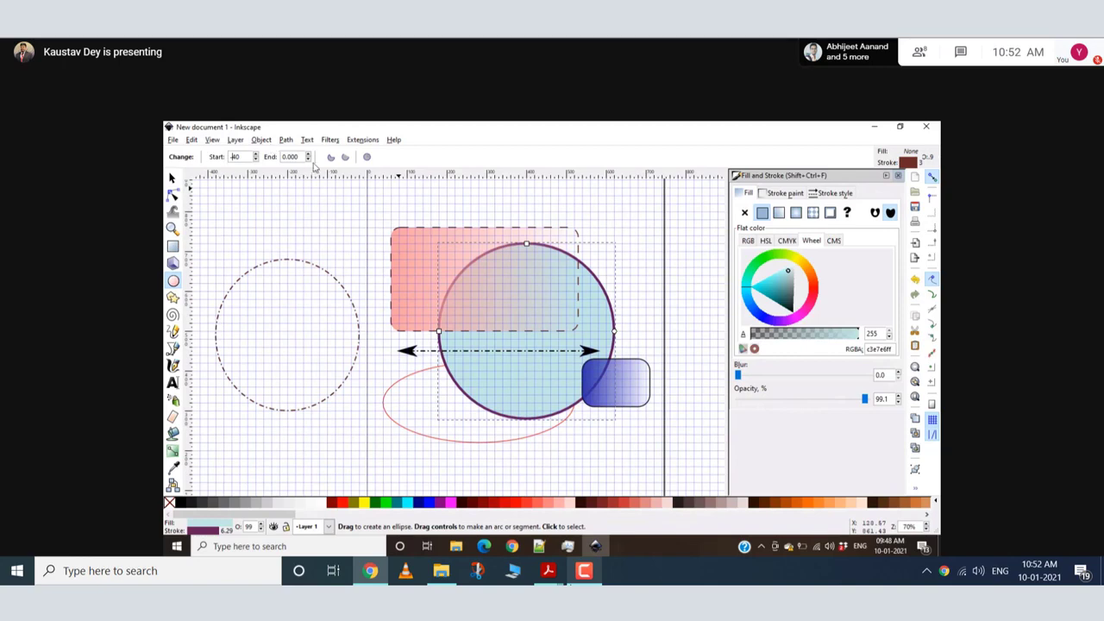
{"action": "key", "text": "Tab"}
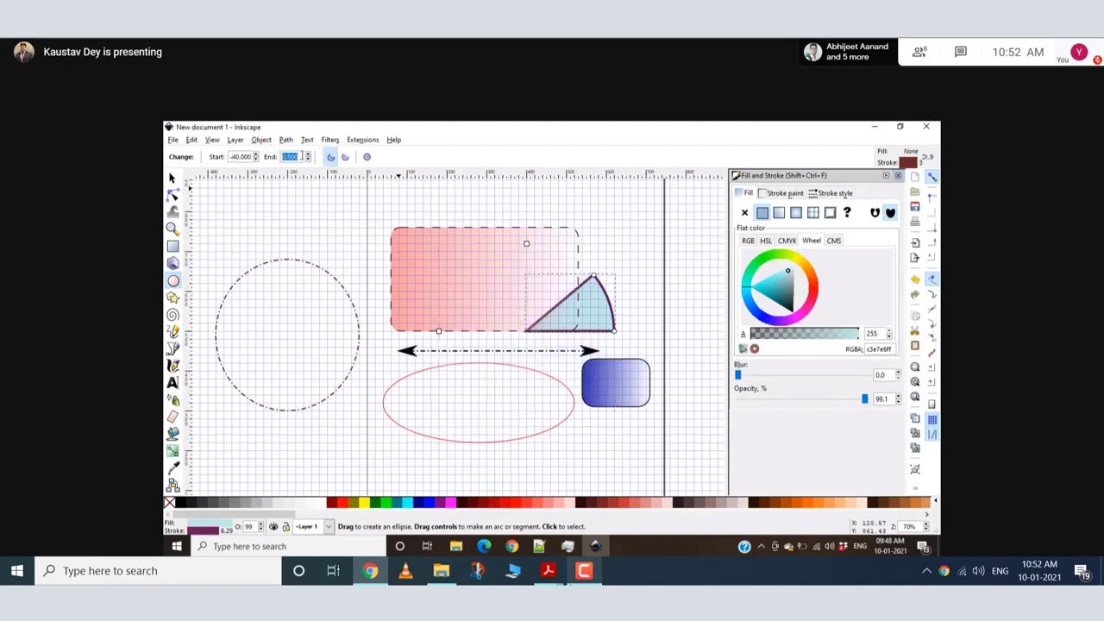
{"action": "type", "text": "50"}
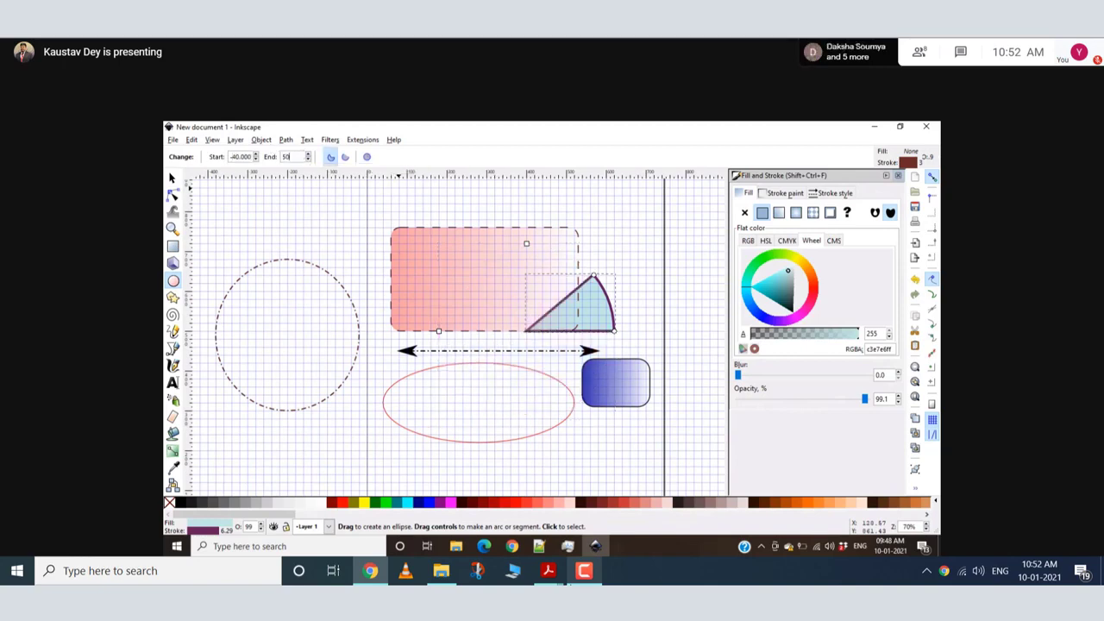
{"action": "key", "text": "Tab"}
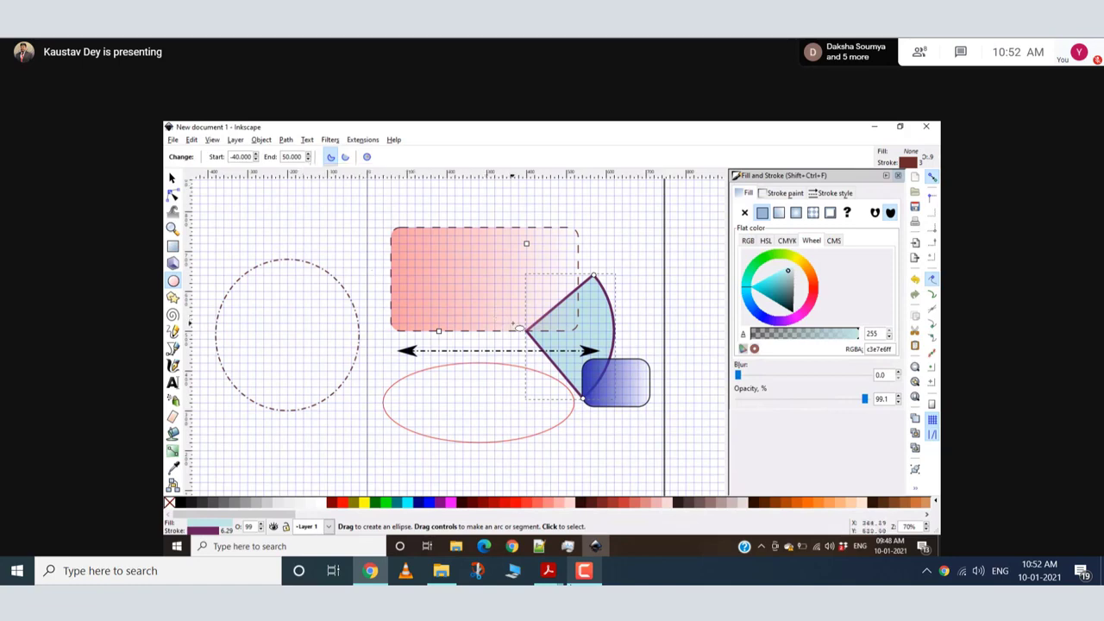
Try the blue slice as an open arc, restore it to a whole ellipse and deselect it
{"action": "left_click", "coordinate": [344, 157]}
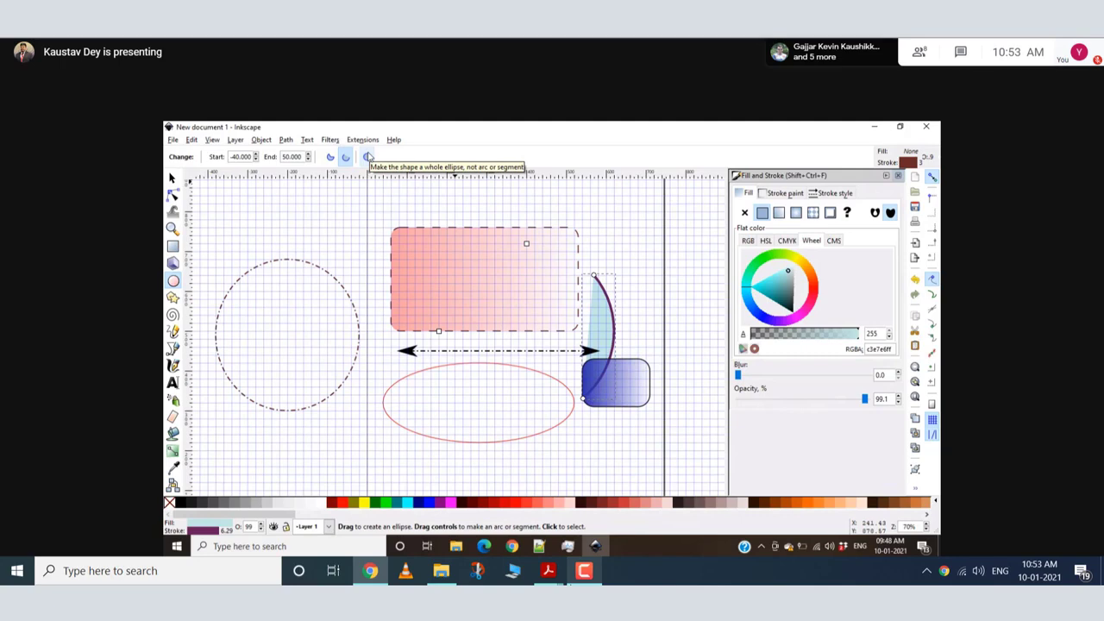
{"action": "left_click", "coordinate": [368, 156]}
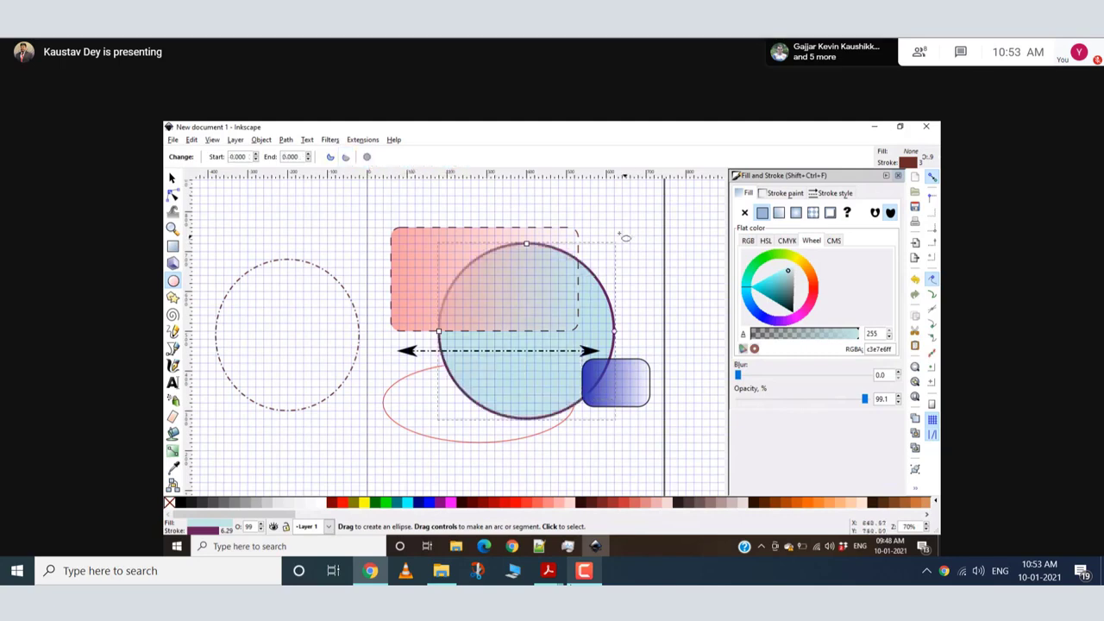
{"action": "left_click", "coordinate": [172, 179]}
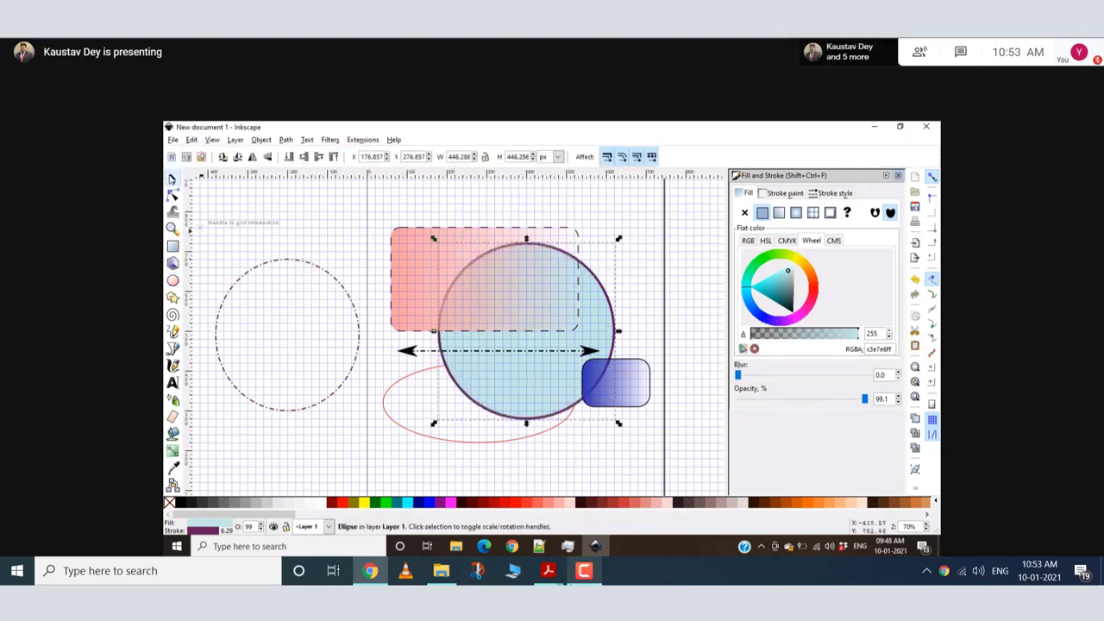
{"action": "left_click", "coordinate": [306, 262]}
{"action": "left_click", "coordinate": [310, 245]}
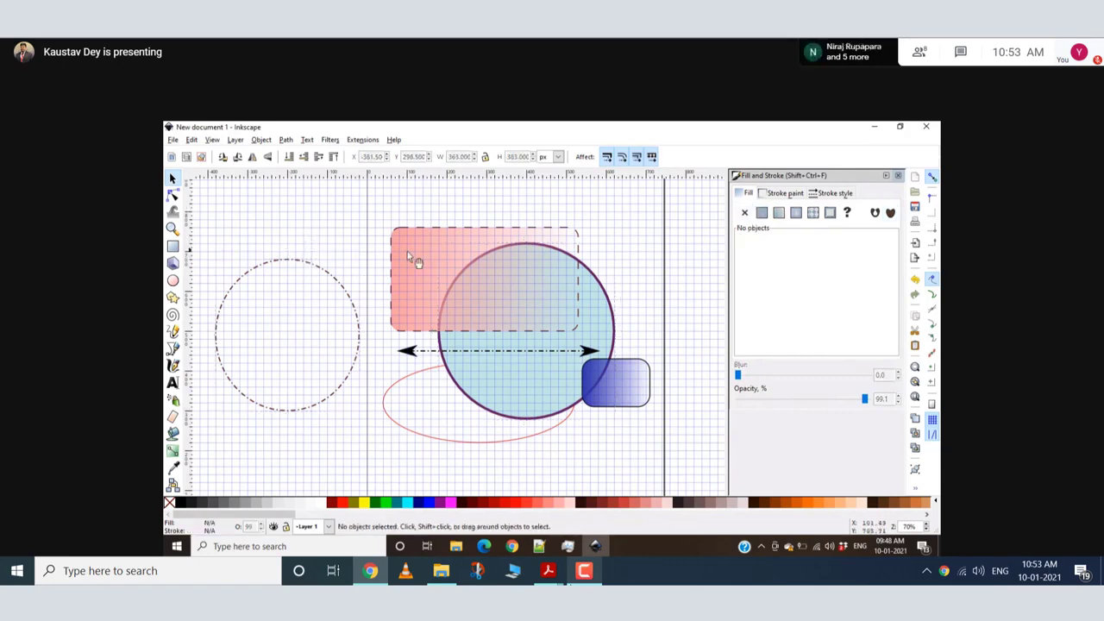
Move the large blue circle 120 px left and 160 px down, and mute the meeting microphone
{"action": "left_click_drag", "start_coordinate": [587, 326], "coordinate": [535, 387]}
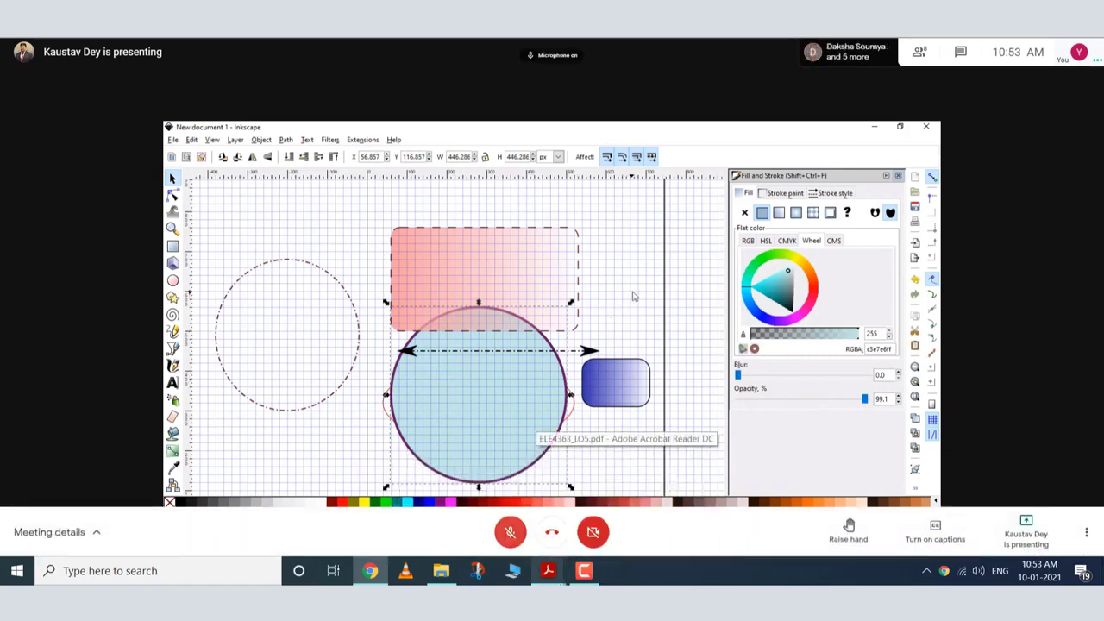
{"action": "key", "text": "ctrl+d"}
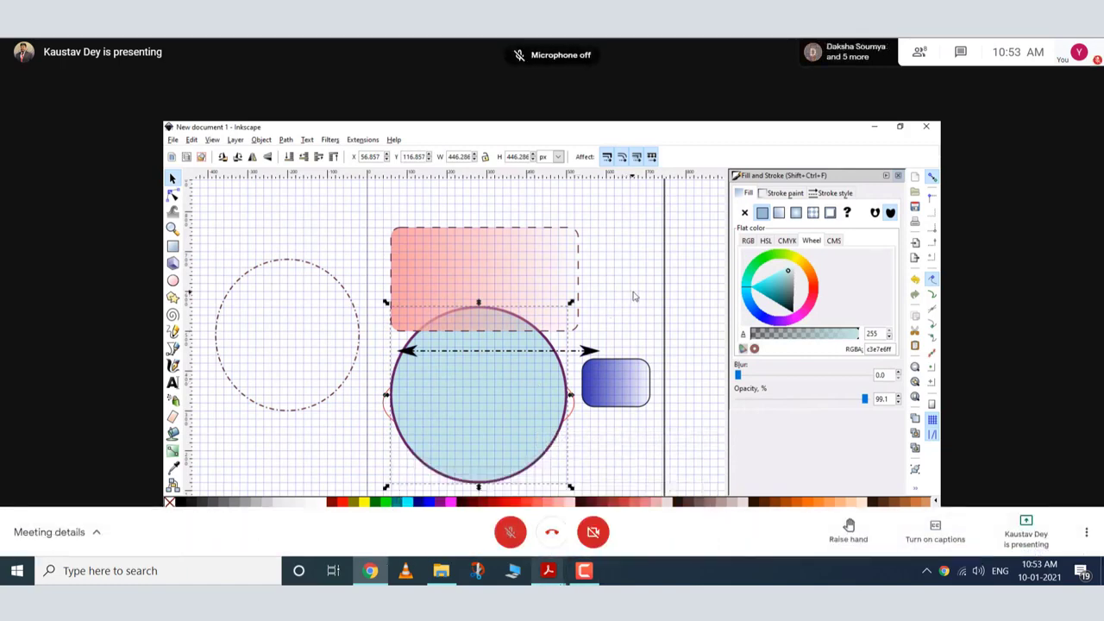
{"action": "left_click", "coordinate": [633, 296]}
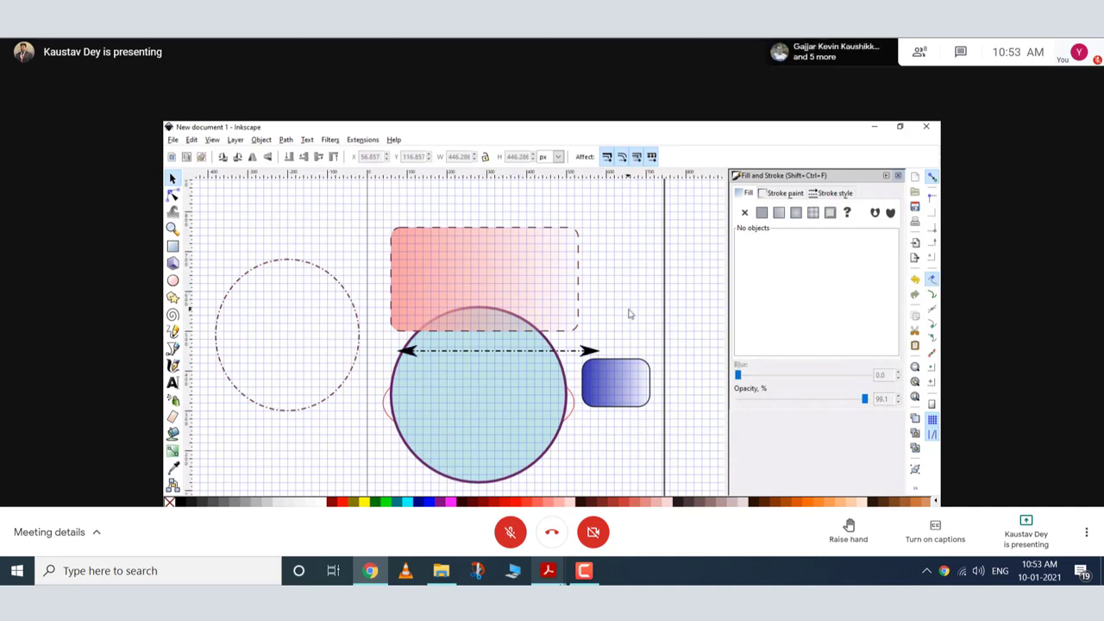
Draw a freehand Pencil curve from above the dashed rectangle's upper-left corner to the top of the dash-dotted circle
{"action": "key", "text": "minus"}
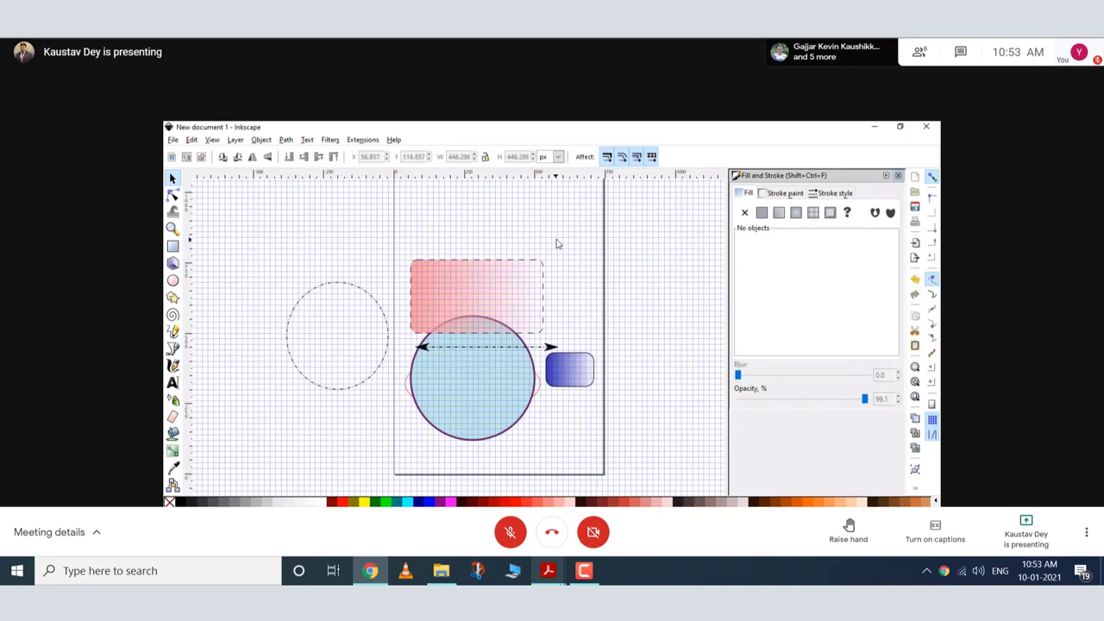
{"action": "left_click", "coordinate": [172, 335]}
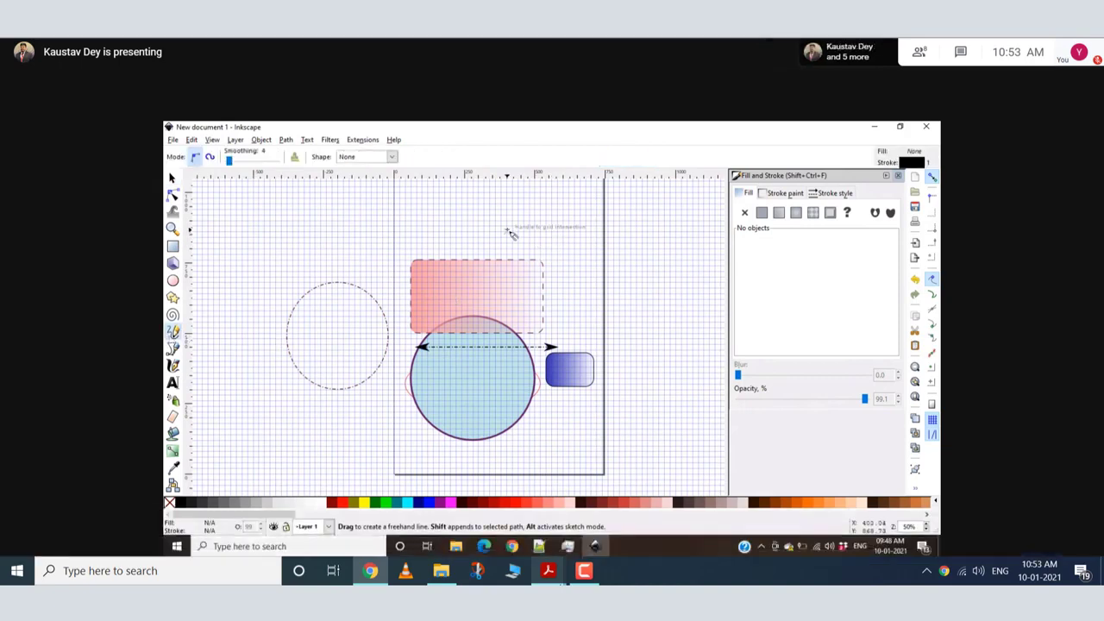
{"action": "key", "text": "plus"}
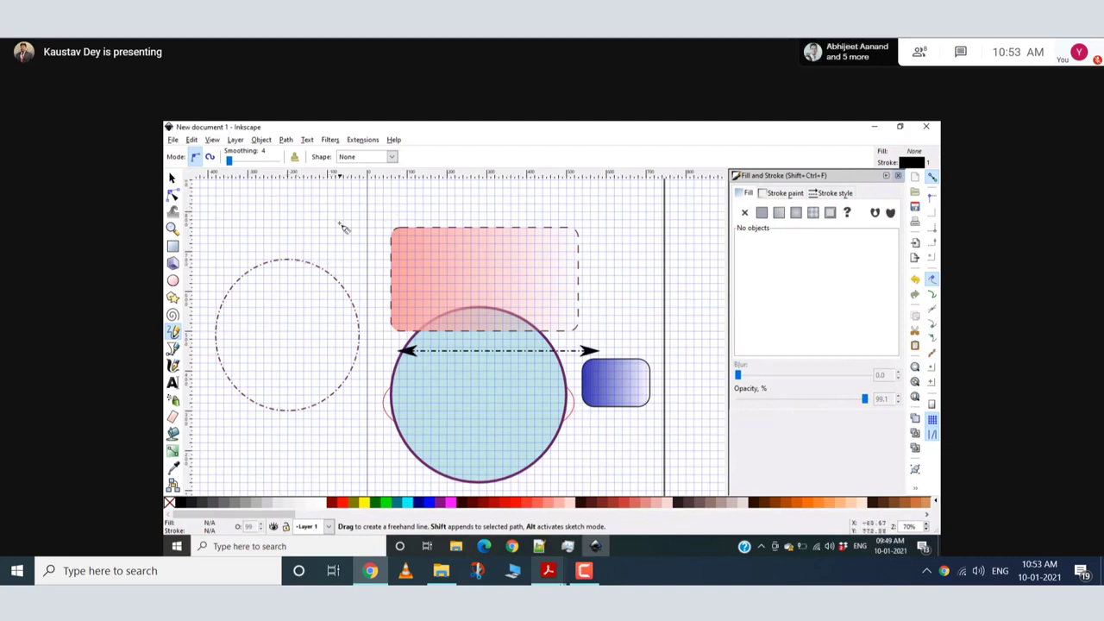
{"action": "mouse_move", "coordinate": [398, 203]}
{"action": "left_mouse_down"}
{"action": "mouse_move", "coordinate": [348, 216]}
{"action": "mouse_move", "coordinate": [314, 260]}
{"action": "left_mouse_up"}
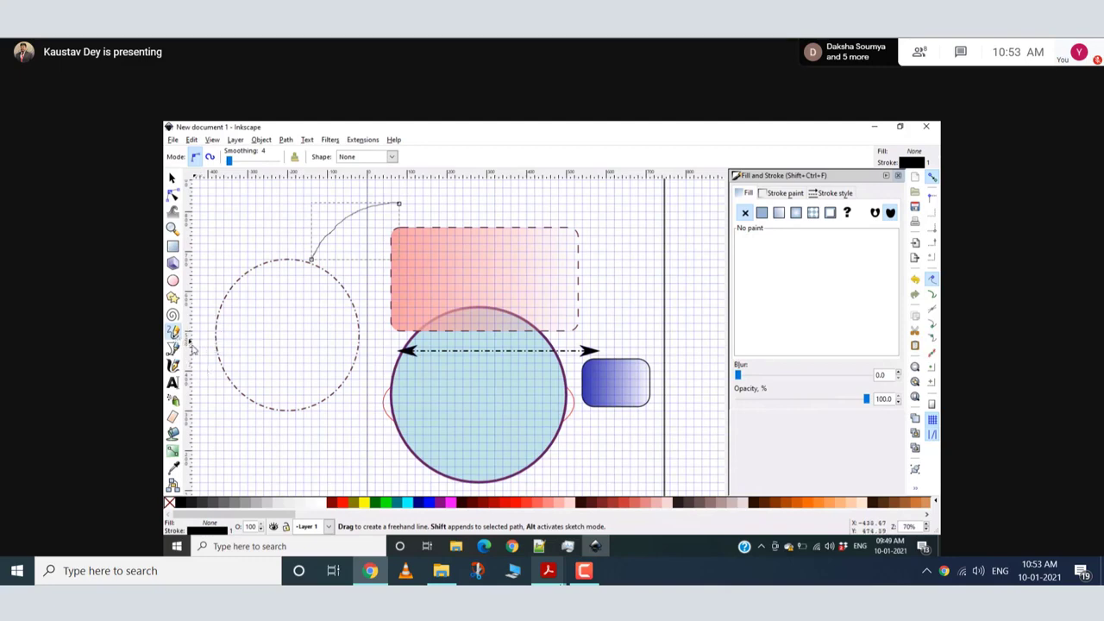
Draw a second freehand line about 107 px wide and 227 px tall from beside the blue circle's lower edge up to the dash-dotted circle
{"action": "left_click", "coordinate": [381, 485]}
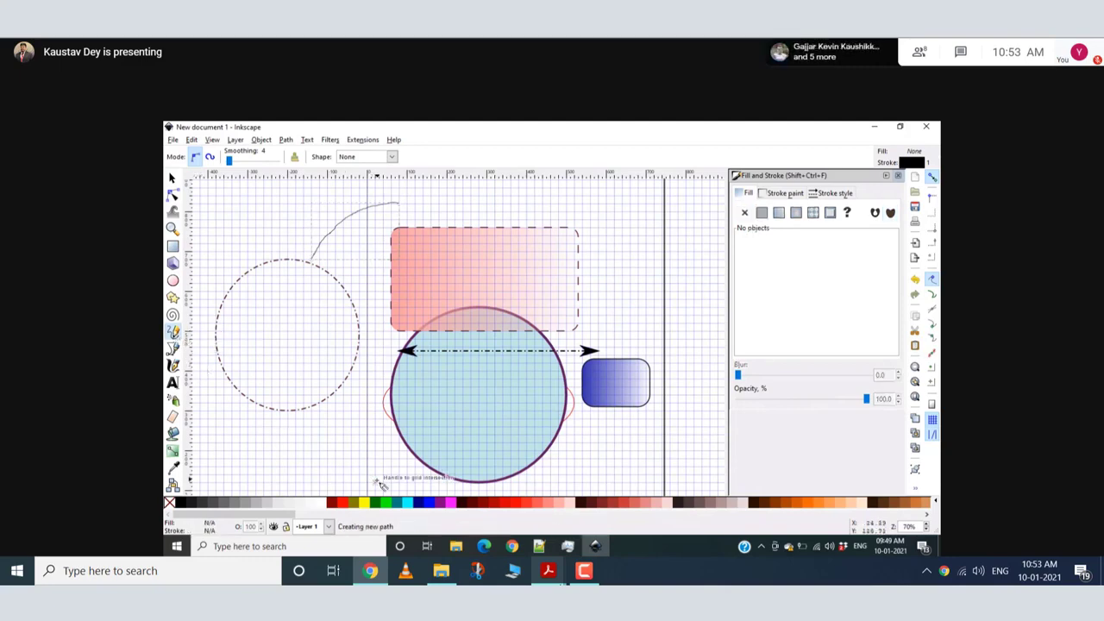
{"action": "left_click_drag", "start_coordinate": [376, 481], "coordinate": [341, 399]}
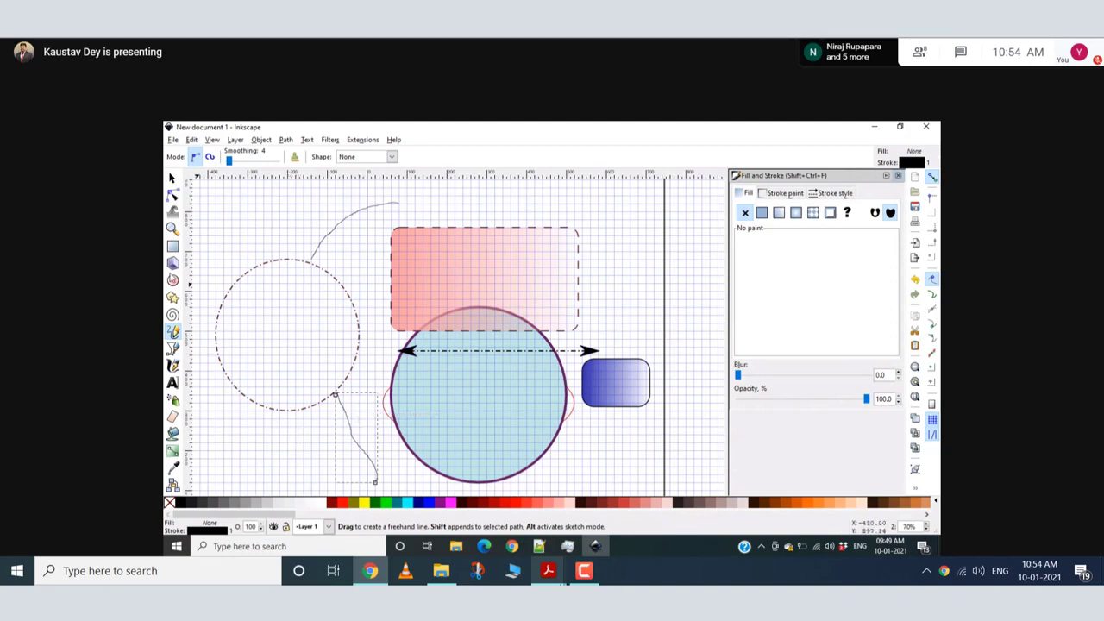
{"action": "left_click", "coordinate": [170, 177]}
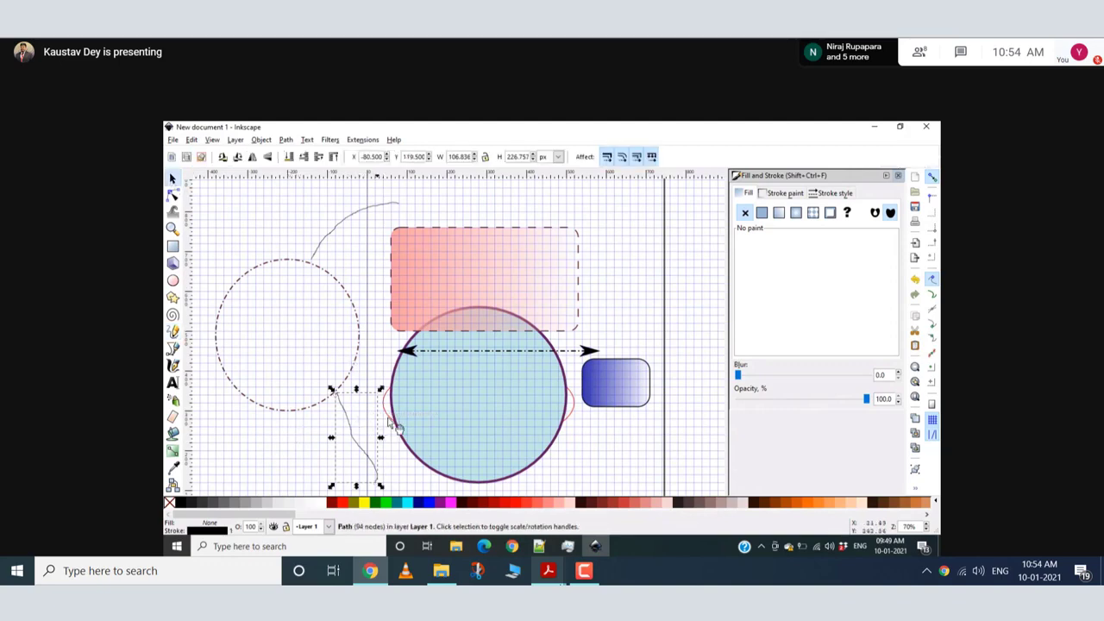
Set the stroke width of the selected freehand line beside the blue circle to 2 px
{"action": "left_click", "coordinate": [820, 194]}
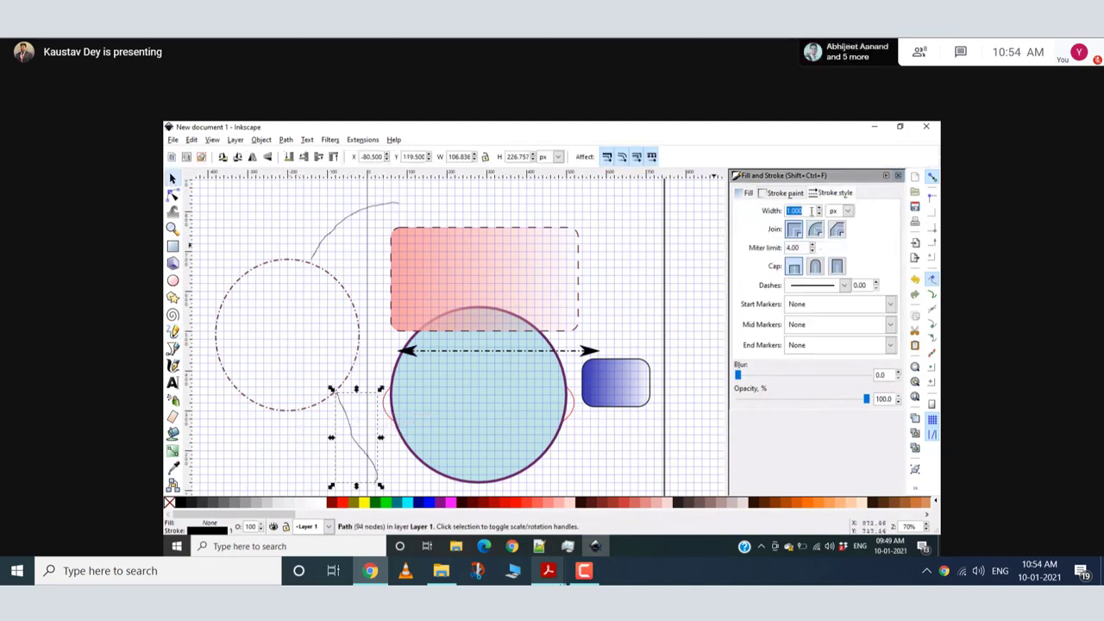
{"action": "type", "text": "2"}
{"action": "key", "text": "Return"}
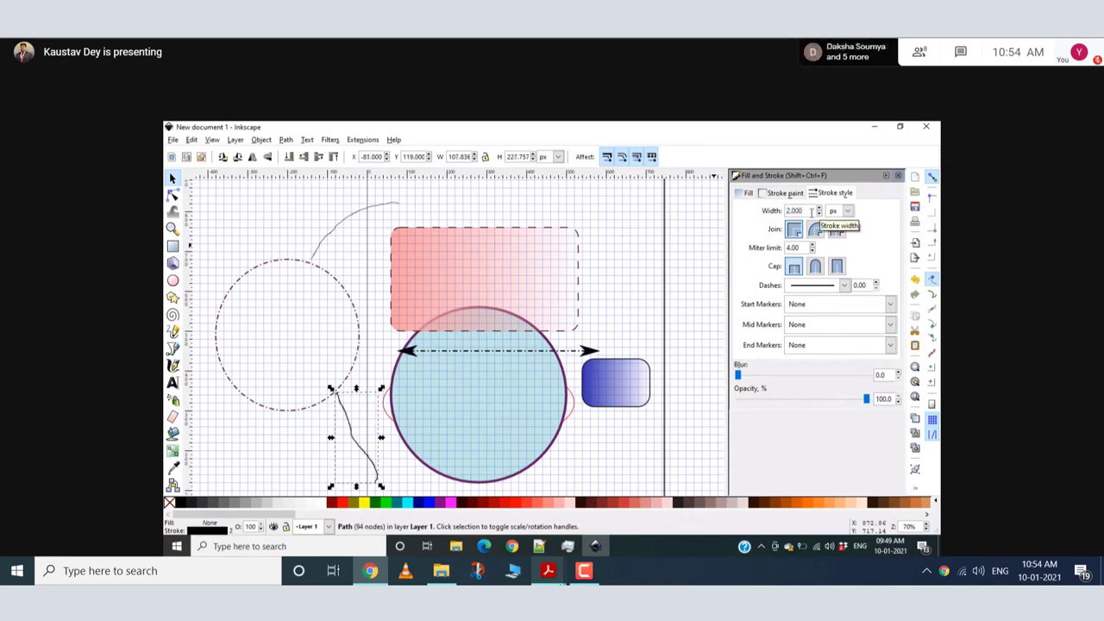
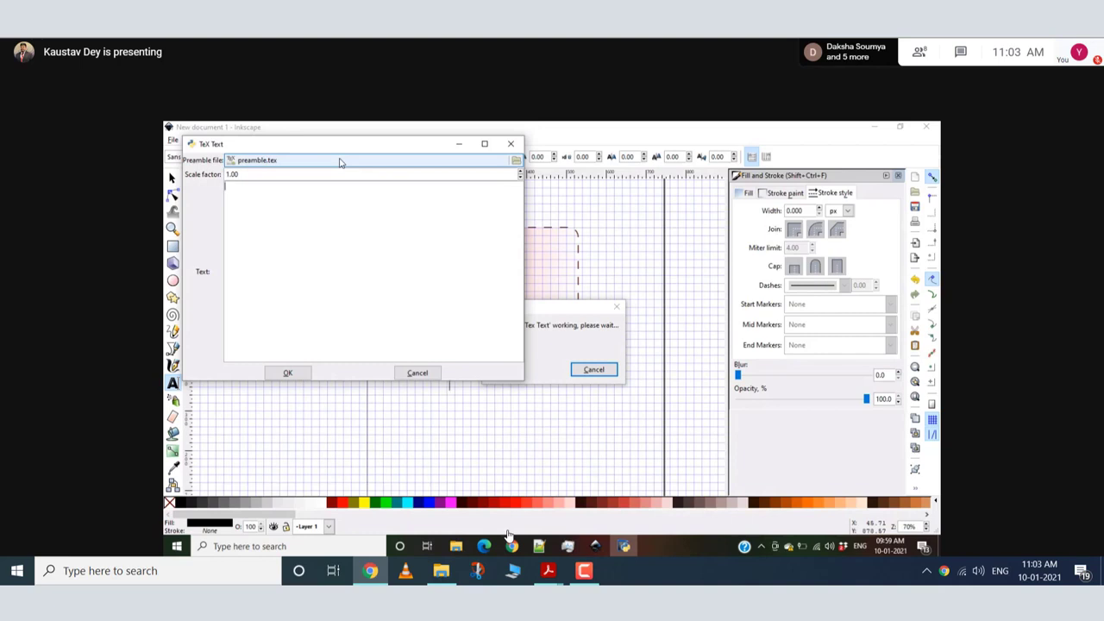
Check where preamble.tex is stored by browsing from the TeX Text dialog, and cancel the file selection
{"action": "left_click", "coordinate": [516, 164]}
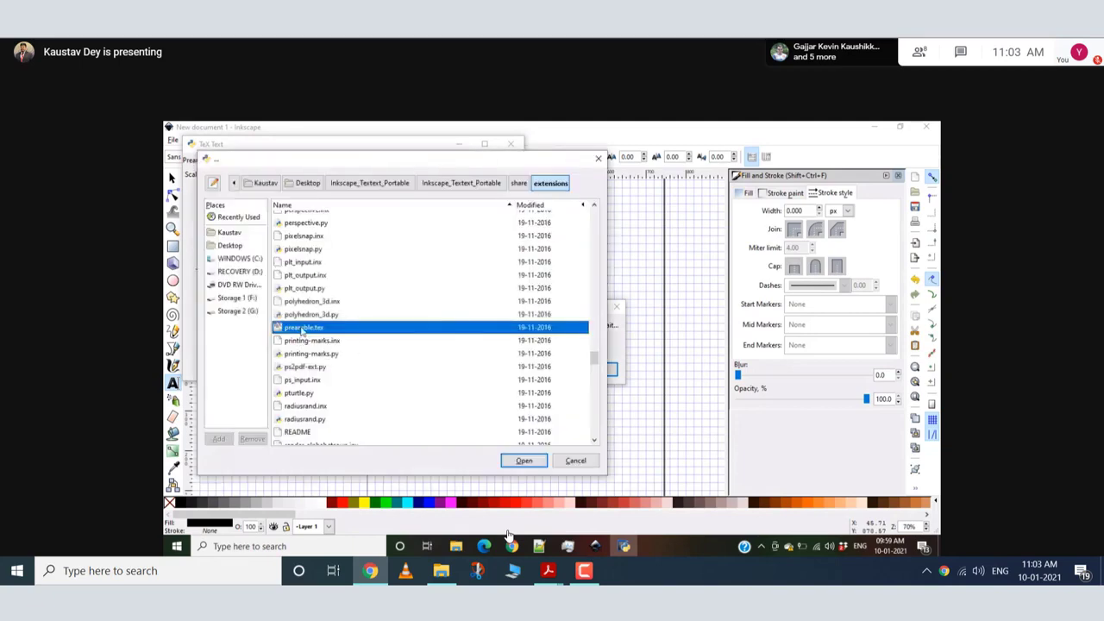
{"action": "left_click", "coordinate": [579, 465]}
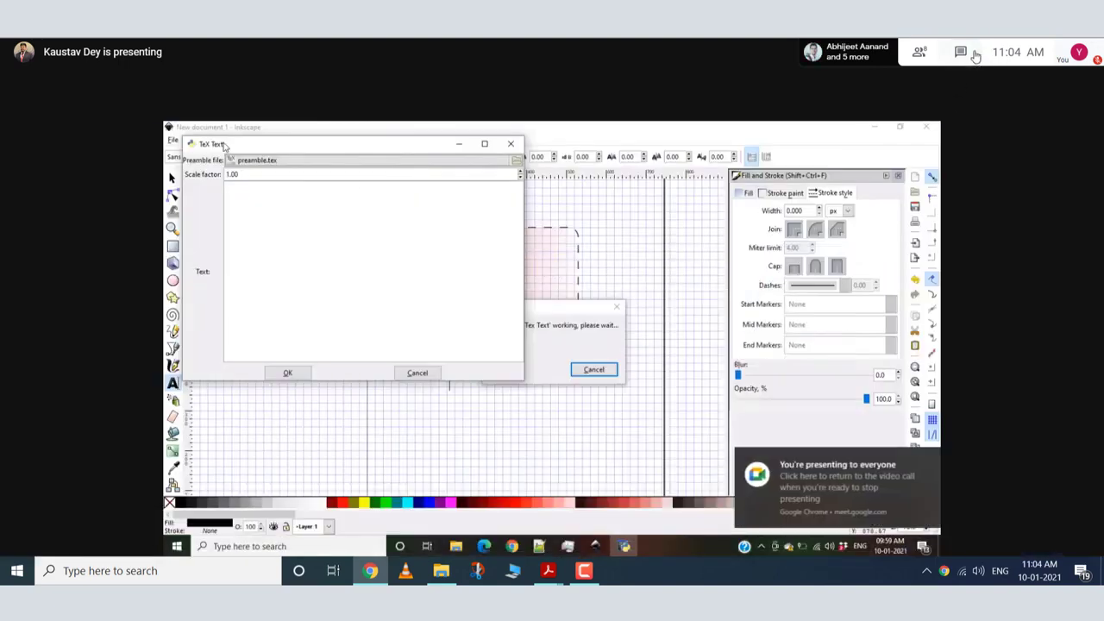
Open the meeting chat and send a message asking a participant to share the code again
{"action": "left_click", "coordinate": [961, 52]}
{"action": "left_click", "coordinate": [1086, 59]}
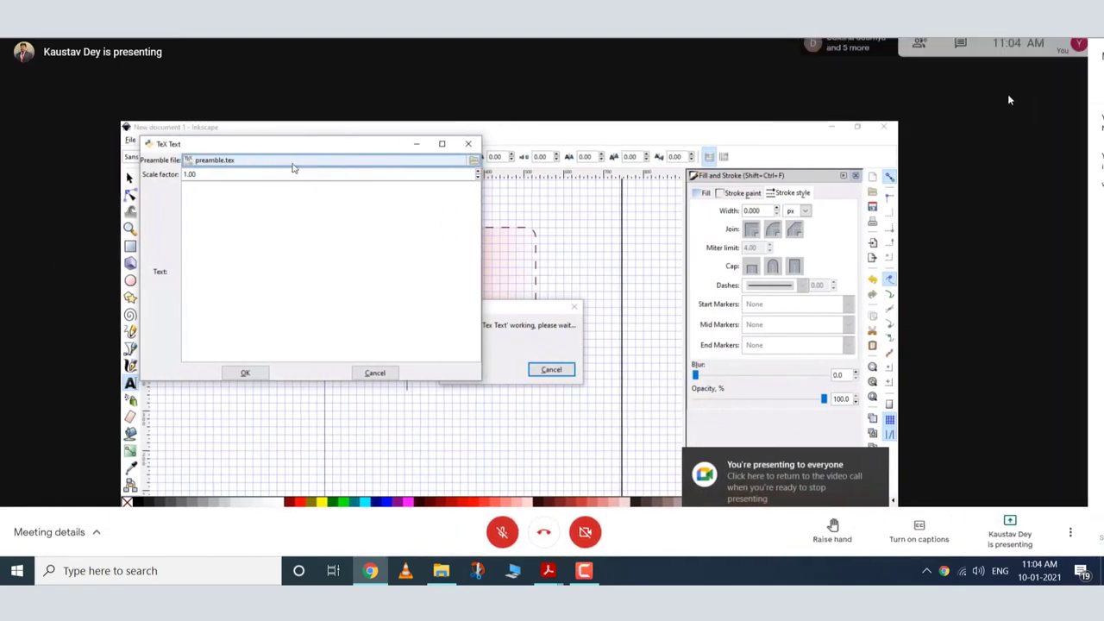
{"action": "left_click", "coordinate": [956, 44]}
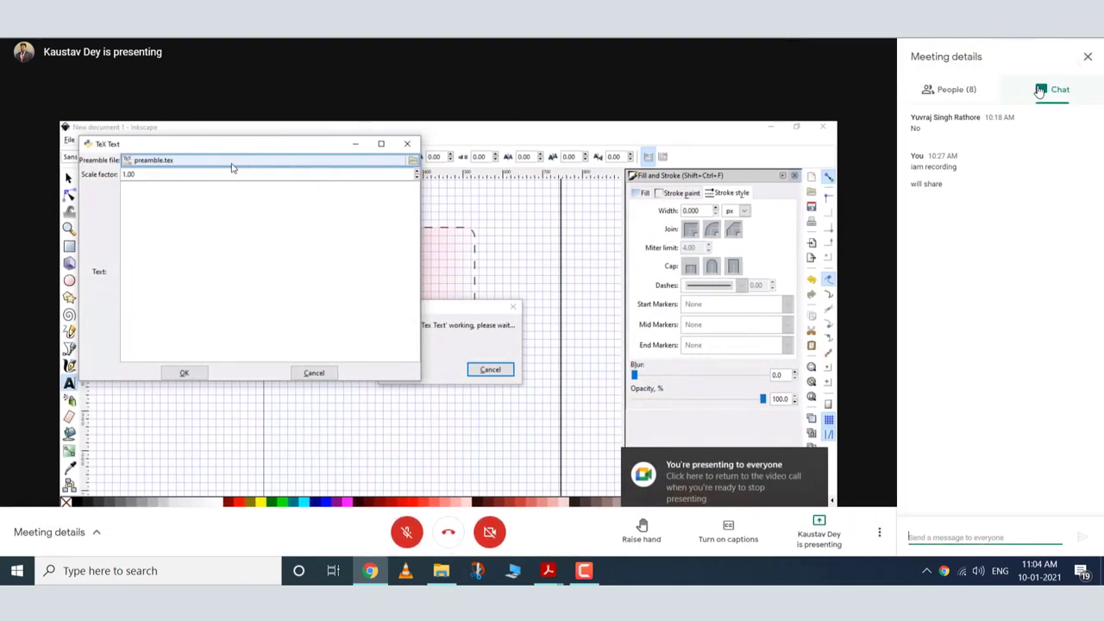
{"action": "type", "text": "ke"}
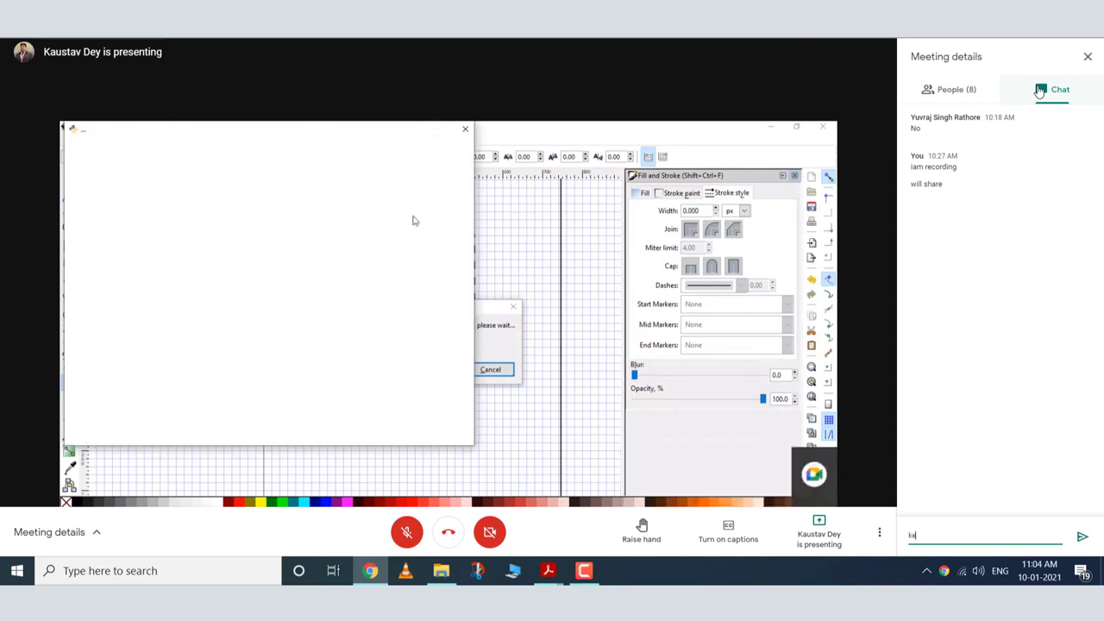
{"action": "type", "text": "vin ca"}
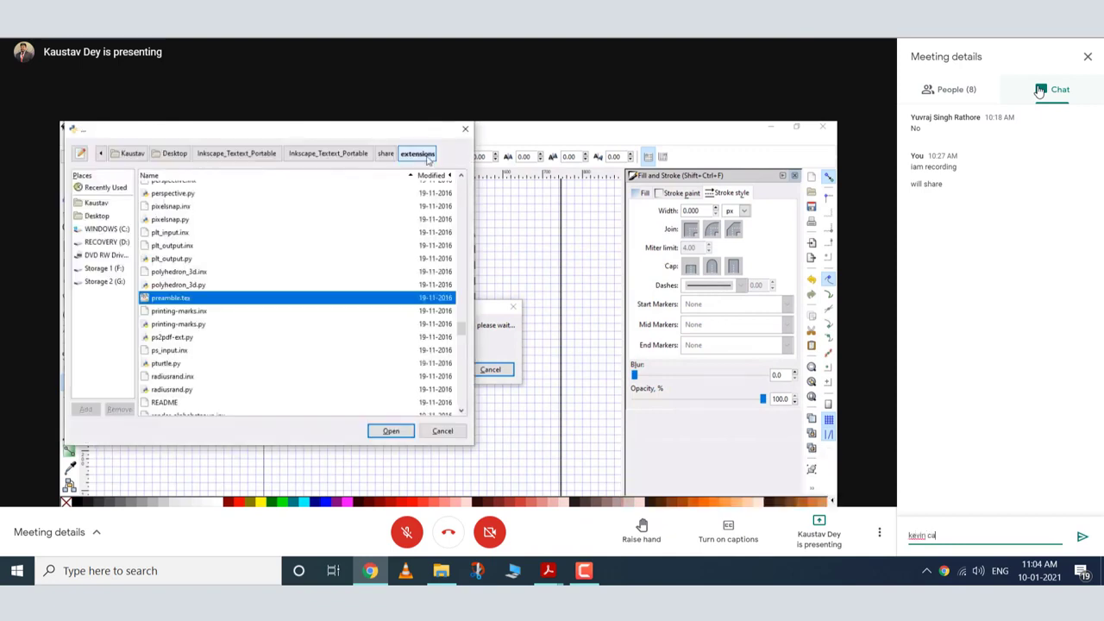
{"action": "type", "text": "n you shar"}
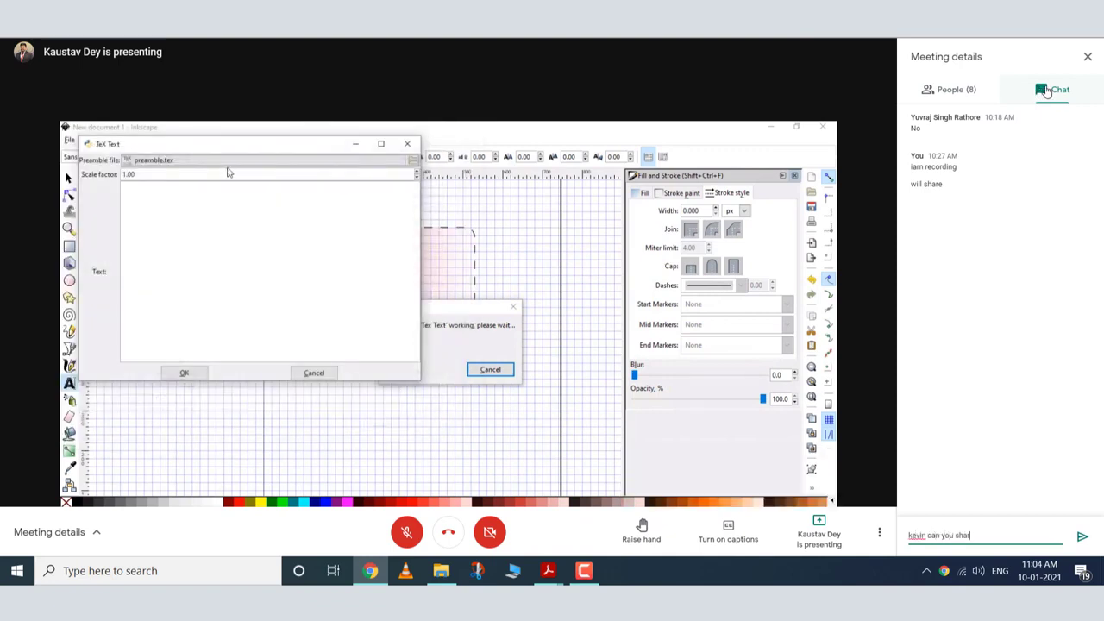
{"action": "type", "text": "e thiat cod"}
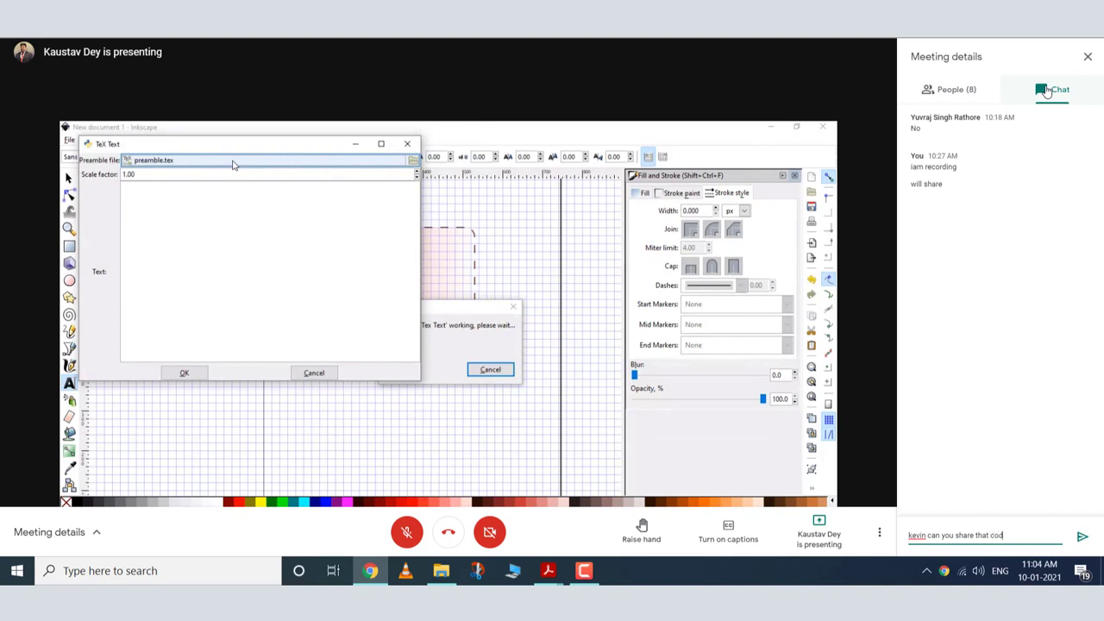
{"action": "type", "text": "e again"}
{"action": "key", "text": "Return"}
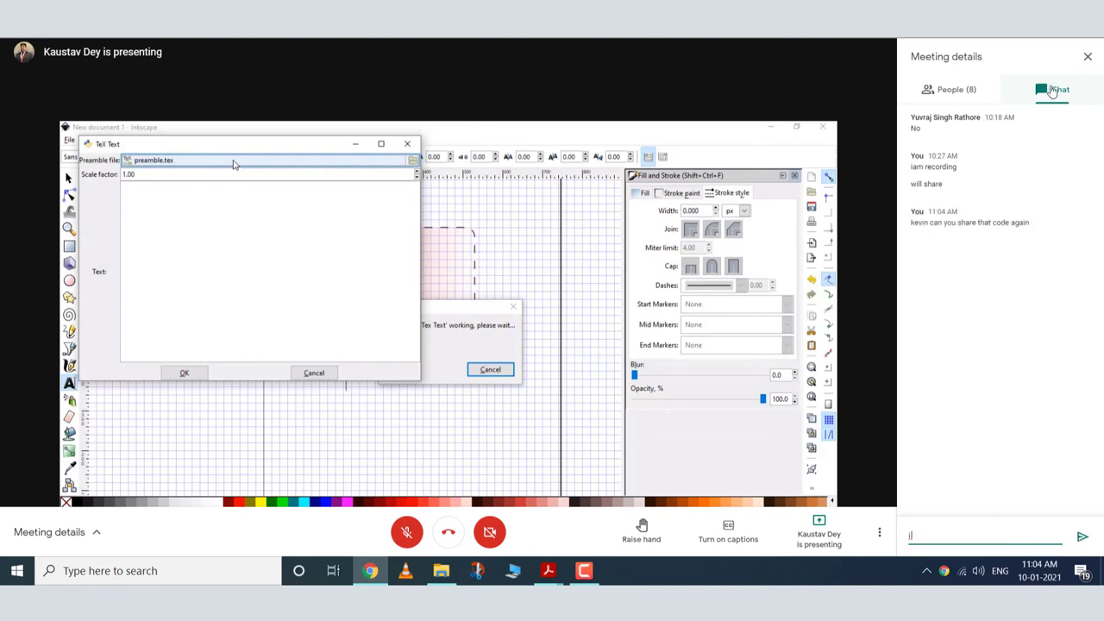
Send the chat message "i reconnected so it vanished"
{"action": "type", "text": "i reco"}
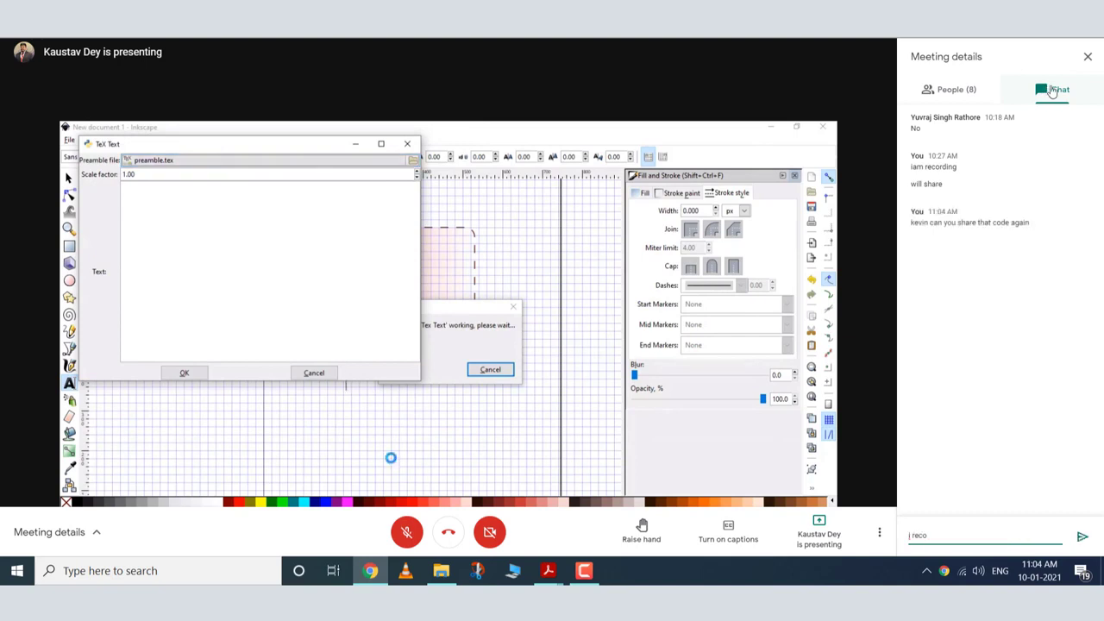
{"action": "type", "text": "r"}
{"action": "type", "text": "nected"}
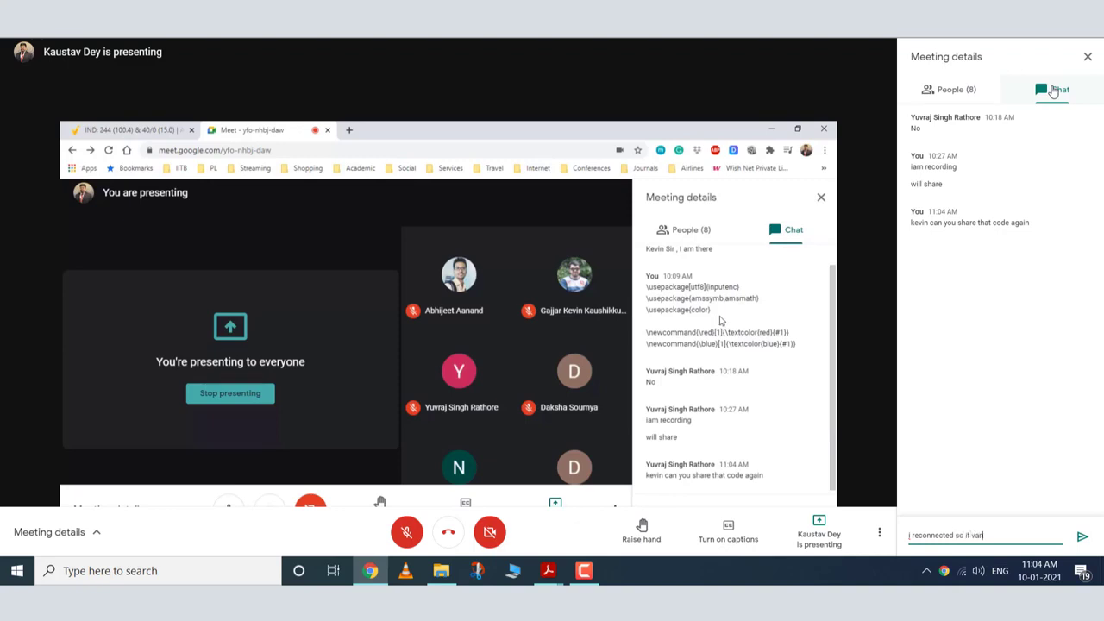
{"action": "type", "text": "so it vanished"}
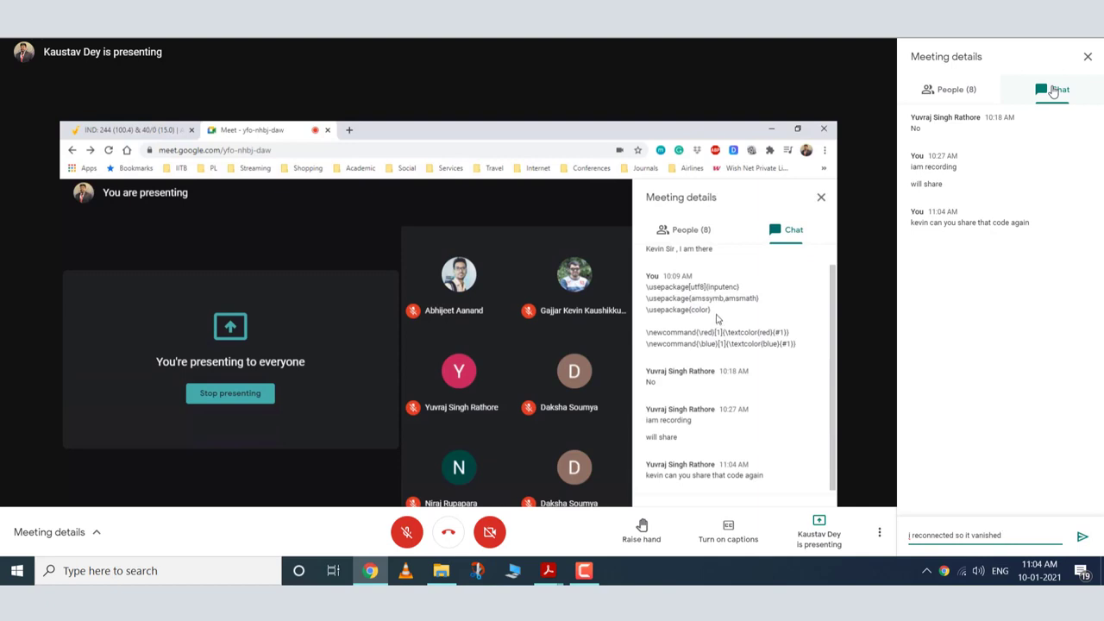
{"action": "key", "text": "Return"}
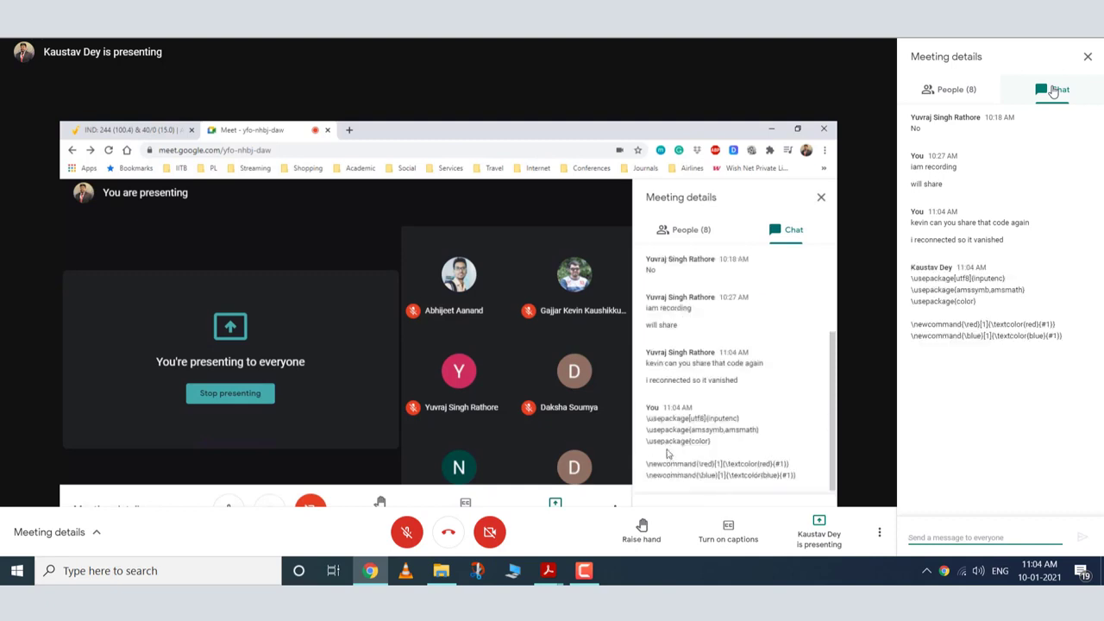
Send the replies "yes" and "thanks" as two separate chat messages
{"action": "type", "text": "yes"}
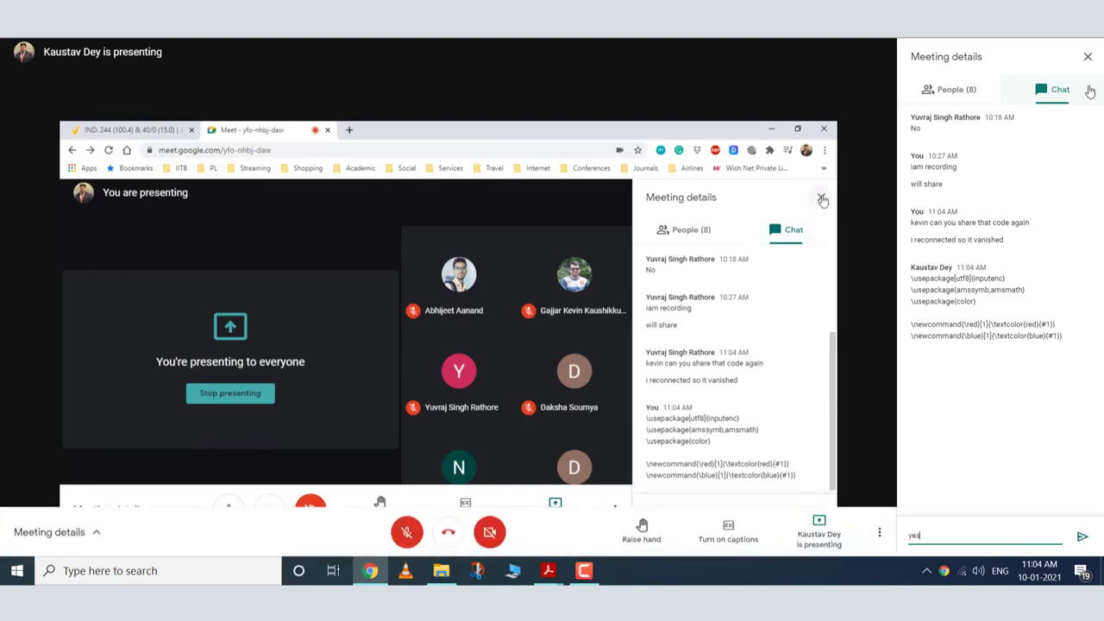
{"action": "key", "text": "Return"}
{"action": "type", "text": "thanks"}
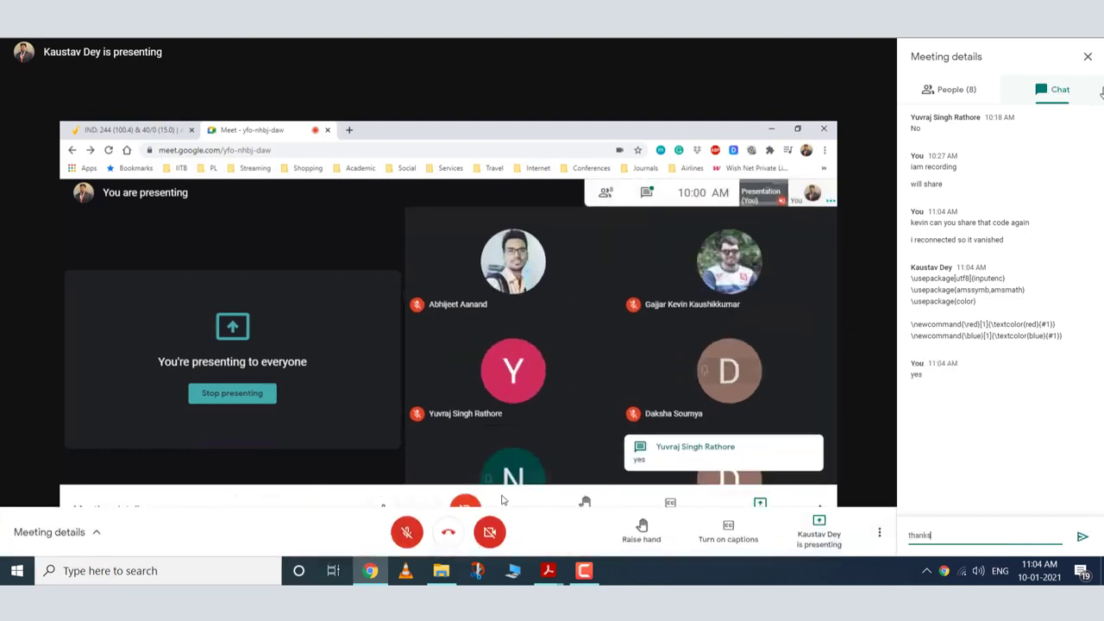
{"action": "key", "text": "Return"}
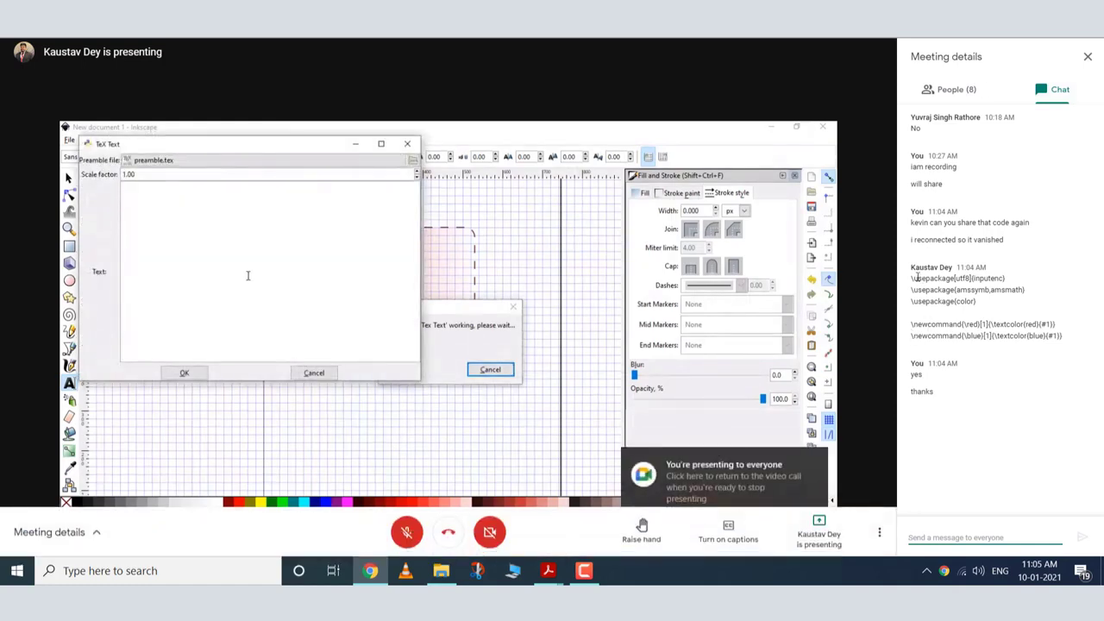
Select the shared LaTeX code from \usepackage[utf8]{inputenc} through the \blue command in the chat, and close the WhatsApp browser tab
{"action": "left_click_drag", "start_coordinate": [912, 278], "coordinate": [1068, 337]}
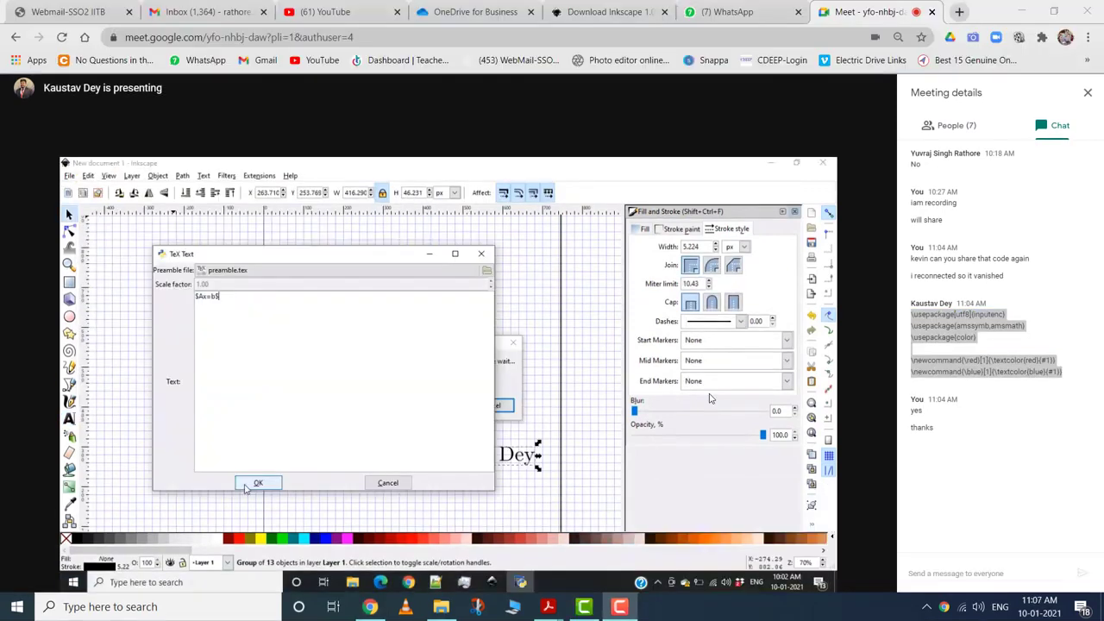
{"action": "left_click", "coordinate": [799, 12]}
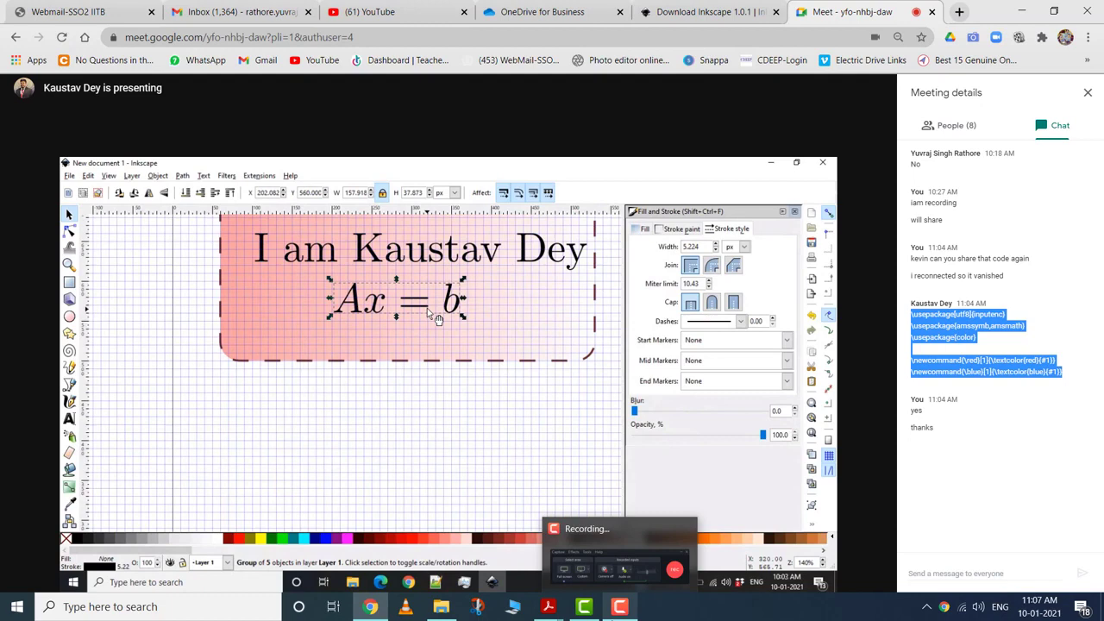
{"action": "left_click", "coordinate": [619, 606]}
{"action": "left_click", "coordinate": [619, 606]}
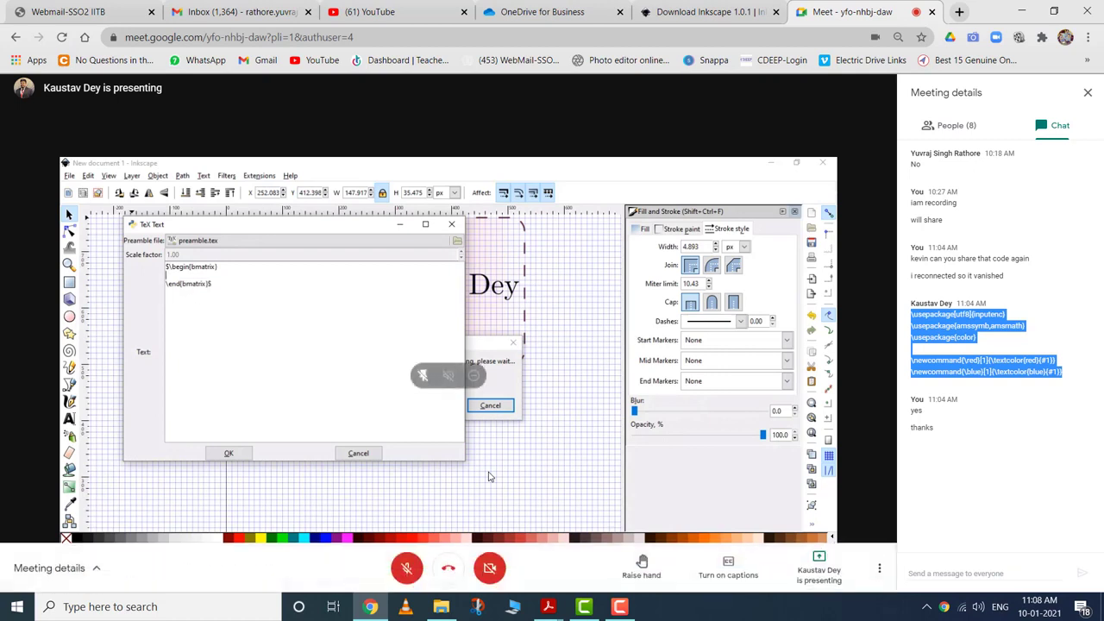
Unmute and mute the meeting microphone twice, leaving it muted
{"action": "key", "text": "ctrl+d"}
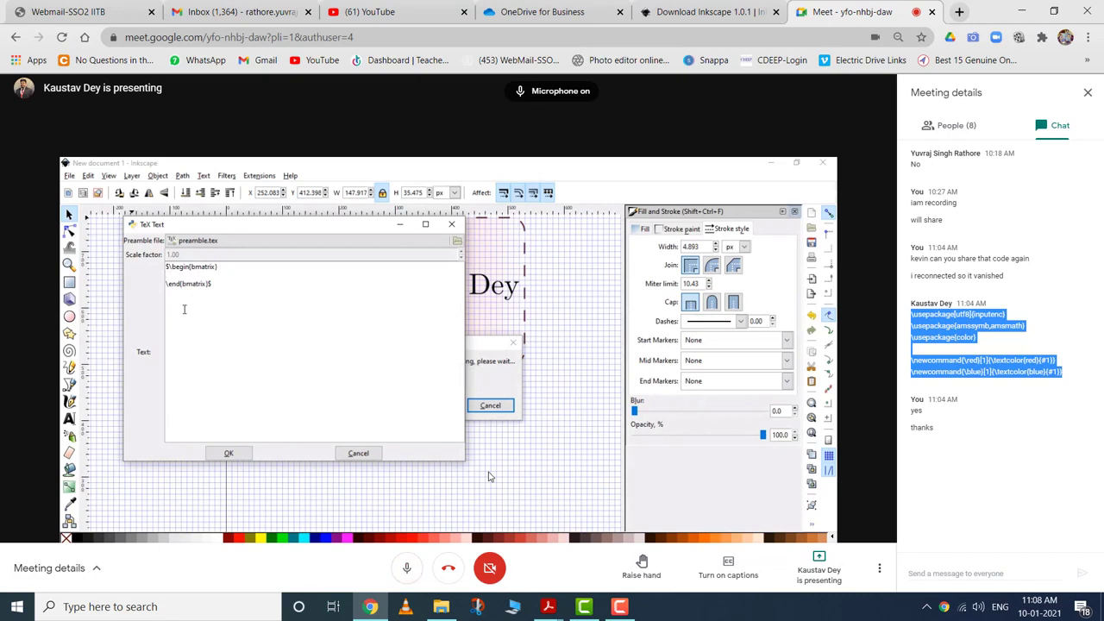
{"action": "key", "text": "ctrl+d"}
{"action": "key", "text": "ctrl+d"}
{"action": "key", "text": "ctrl+d"}
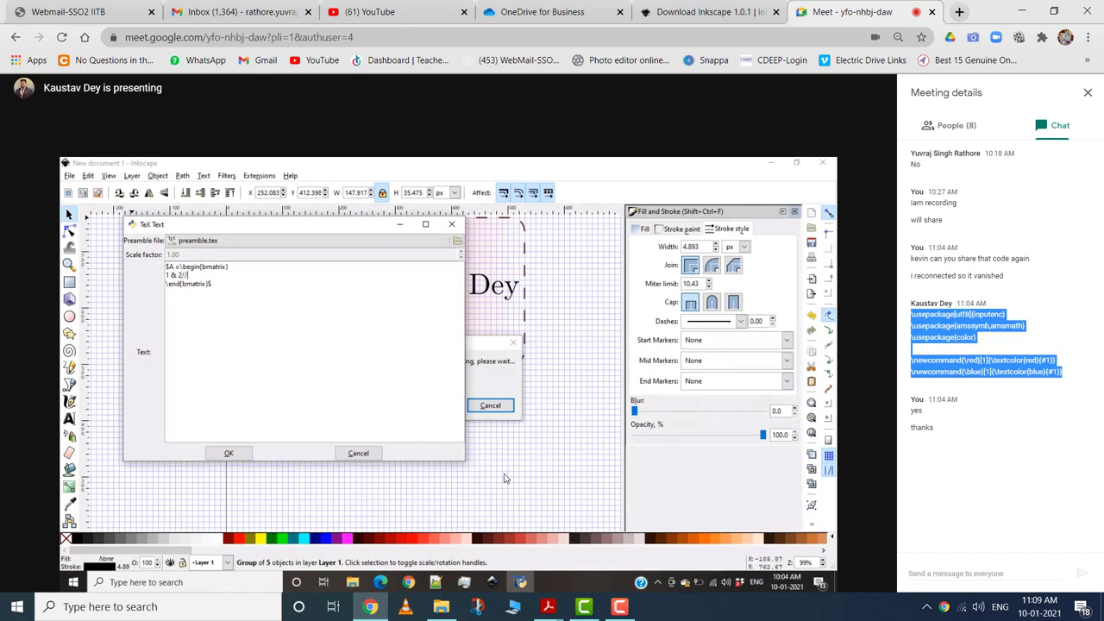
Check the elapsed duration in the screen recorder's window and hide the window again
{"action": "left_click", "coordinate": [619, 607]}
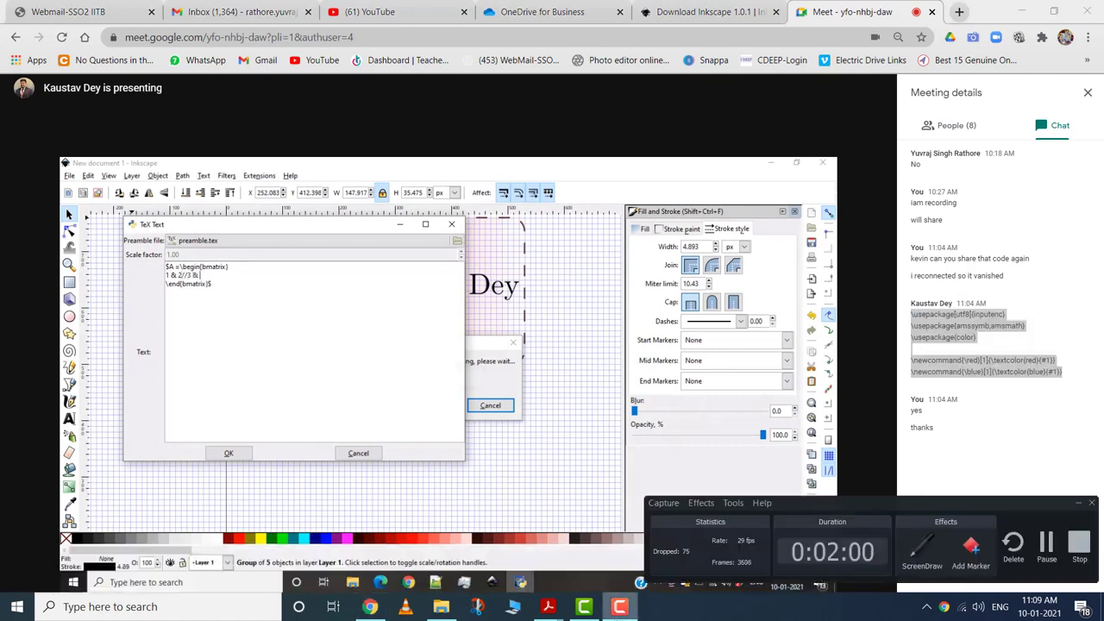
{"action": "left_click", "coordinate": [620, 607]}
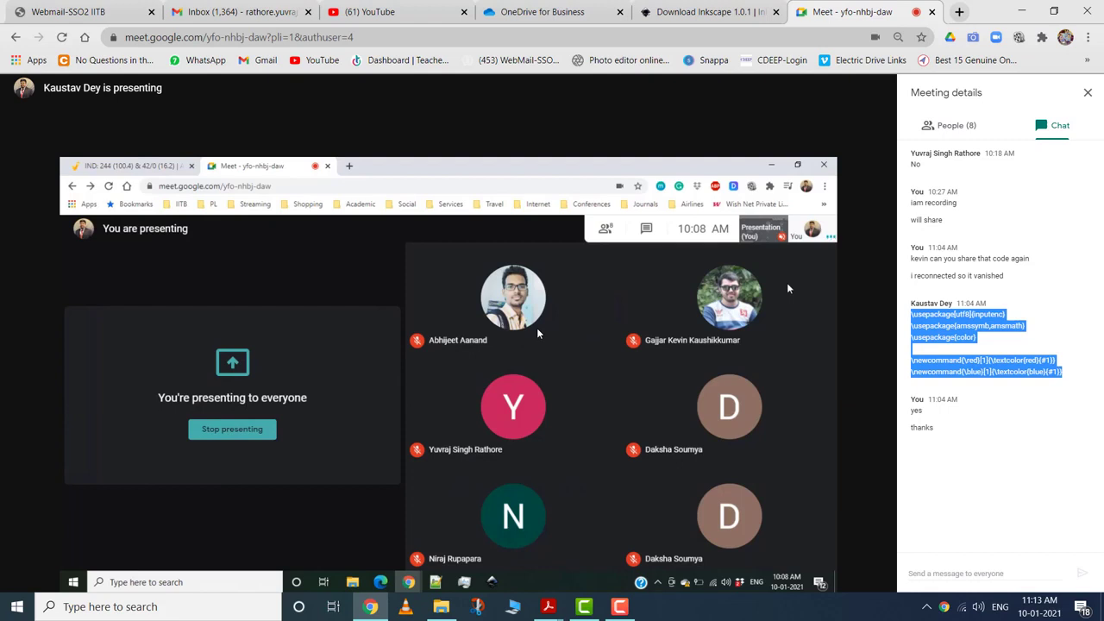
Briefly unmute the meeting microphone and mute it again
{"action": "key", "text": "ctrl+d"}
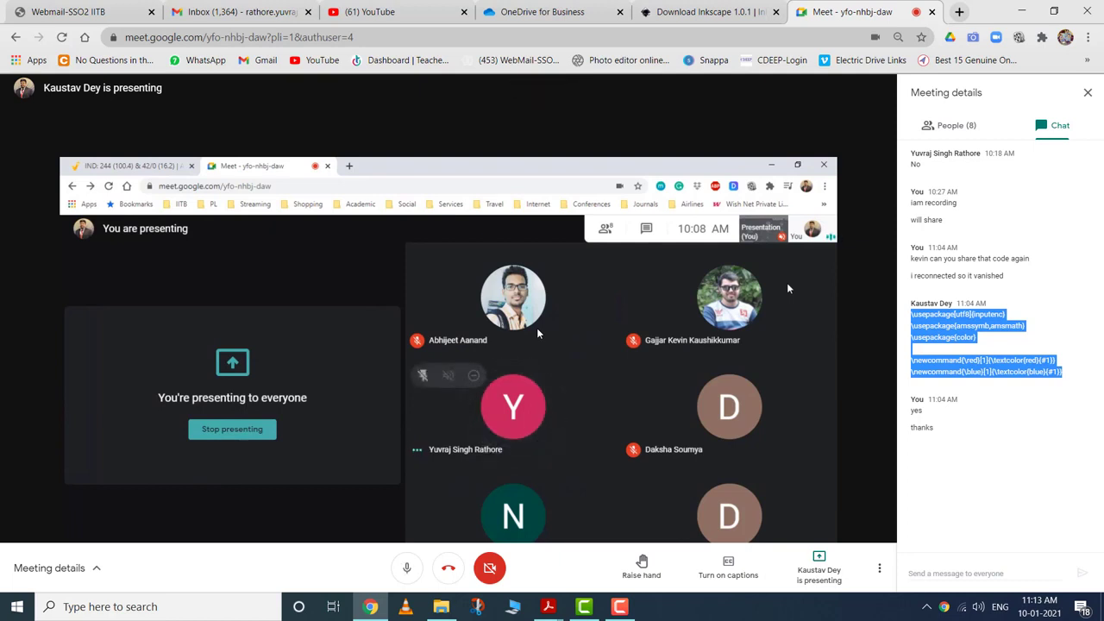
{"action": "key", "text": "ctrl+d"}
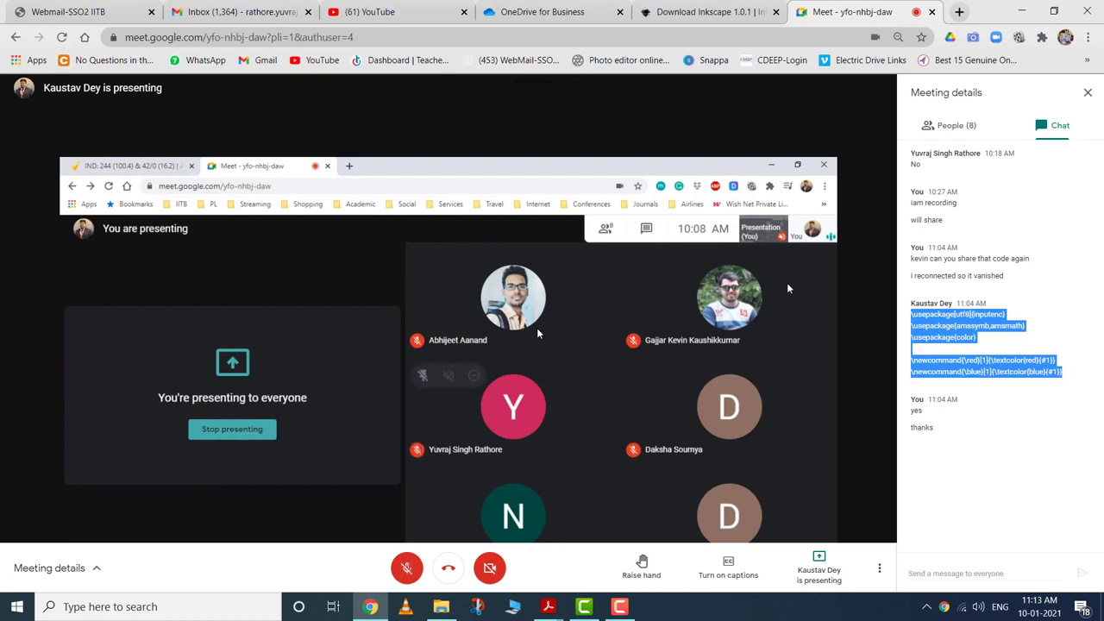